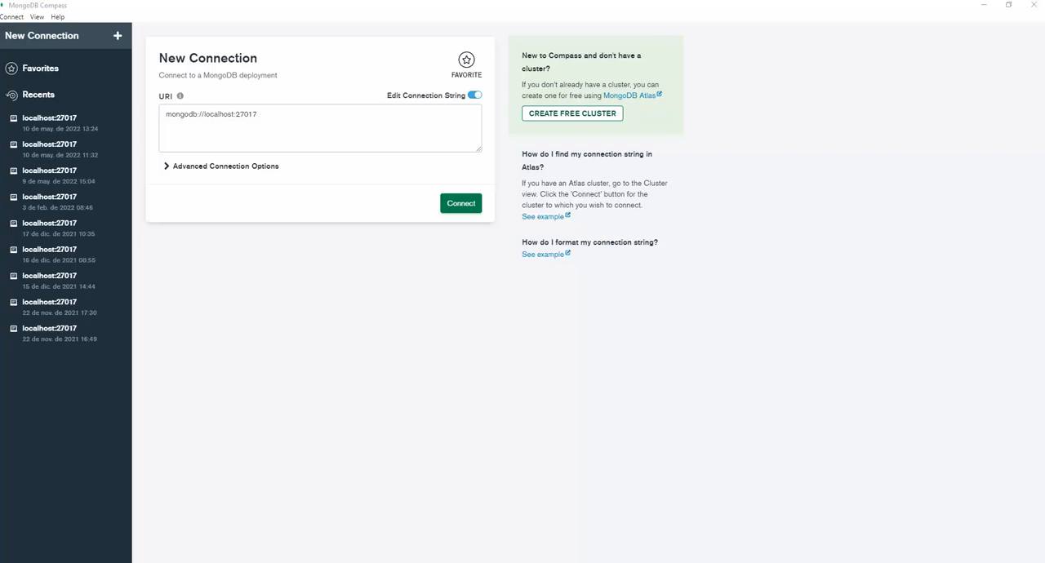
Switch to Firefox, go to the UADY Virtual dashboard at es.uadyvirtual.uady.mx and open the course Diseño Avanzado de Base de Datos - E.
drag(0, 107, 482, 1)
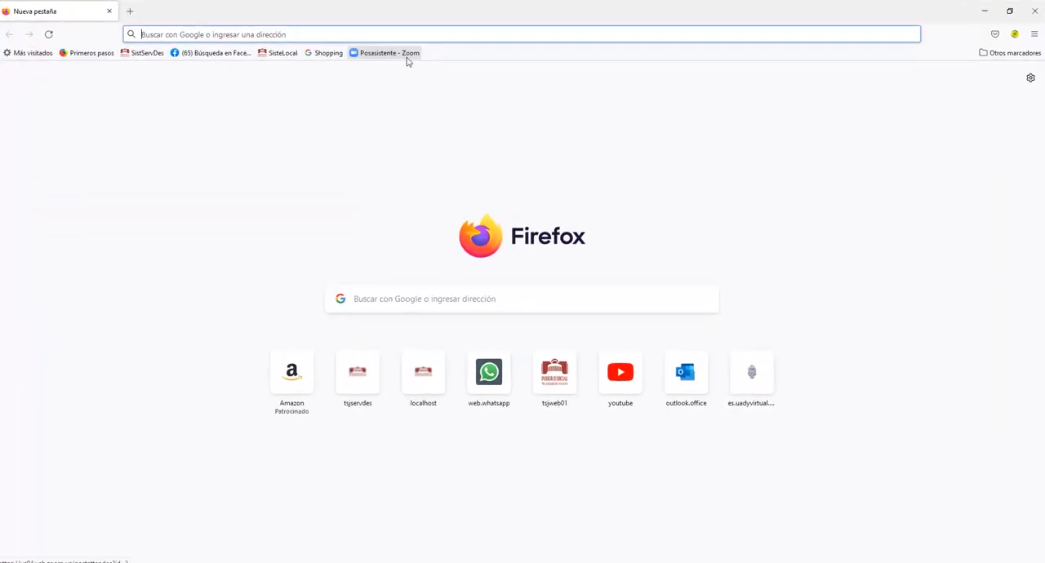
text(es.uadyvirtual.uady.mx/)
key(Return)
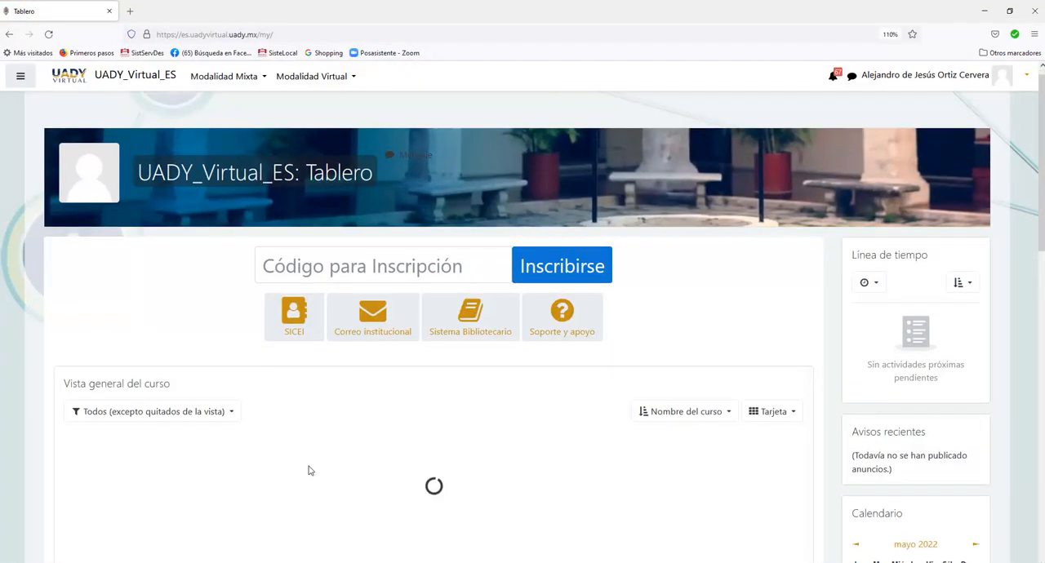
scroll(308, 470, down, 3)
click(140, 408)
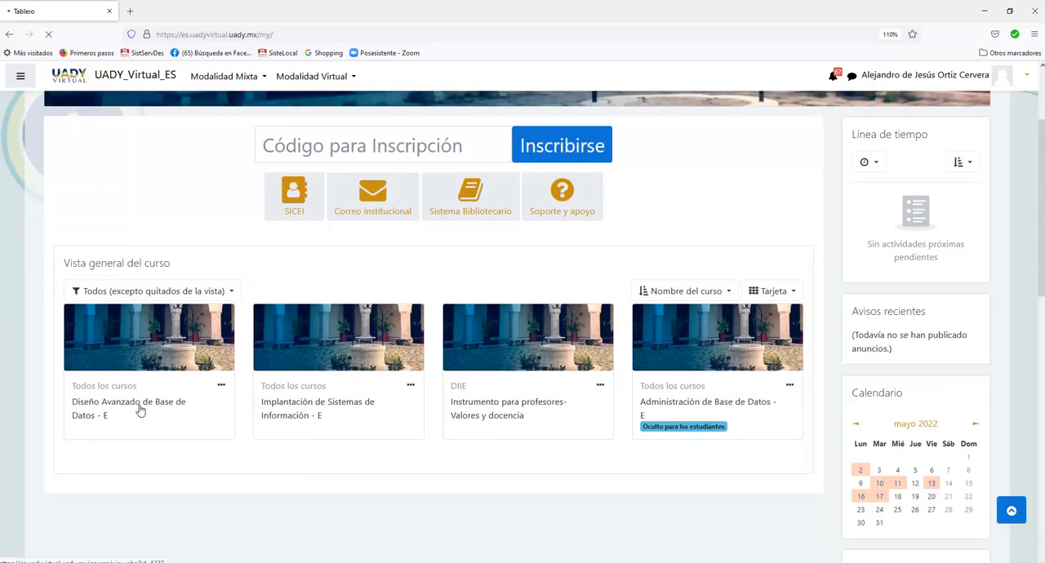
Open the Manual Mongo (Oficial) link from the course's Ligas de Interes section.
scroll(259, 394, down, 10)
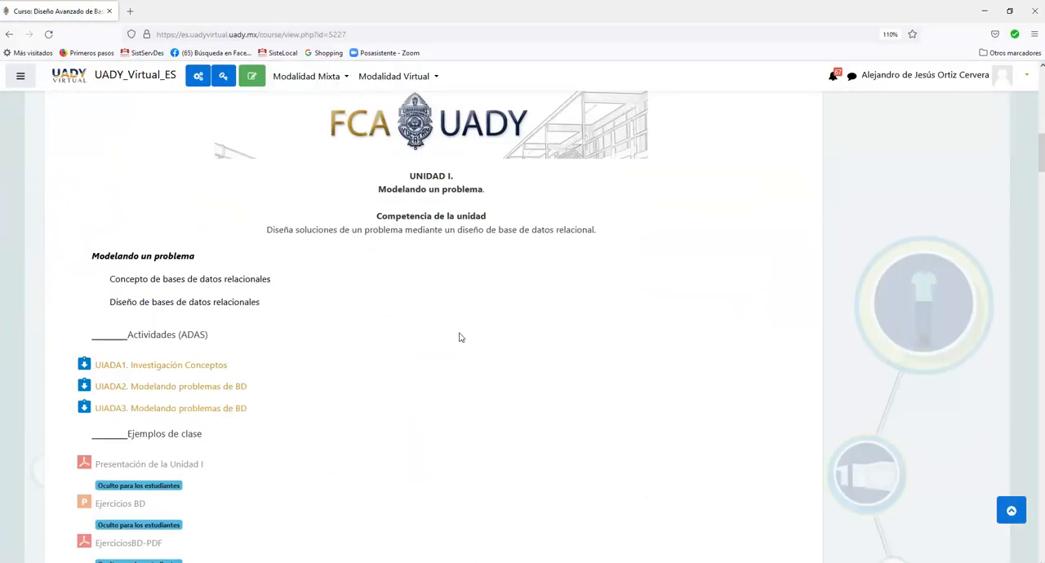
key(End)
scroll(159, 296, up, 5)
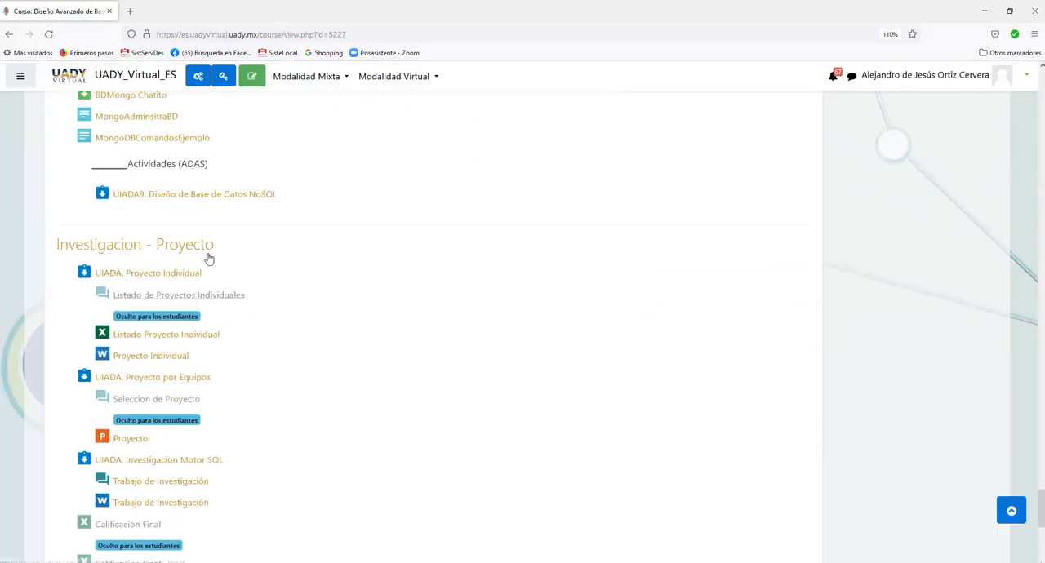
scroll(209, 258, up, 4)
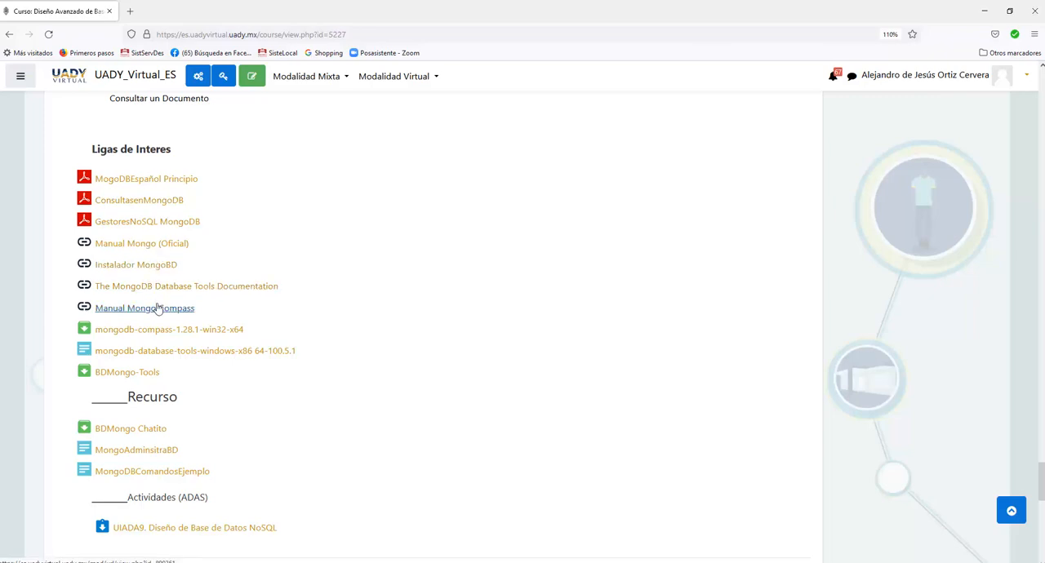
click(166, 248)
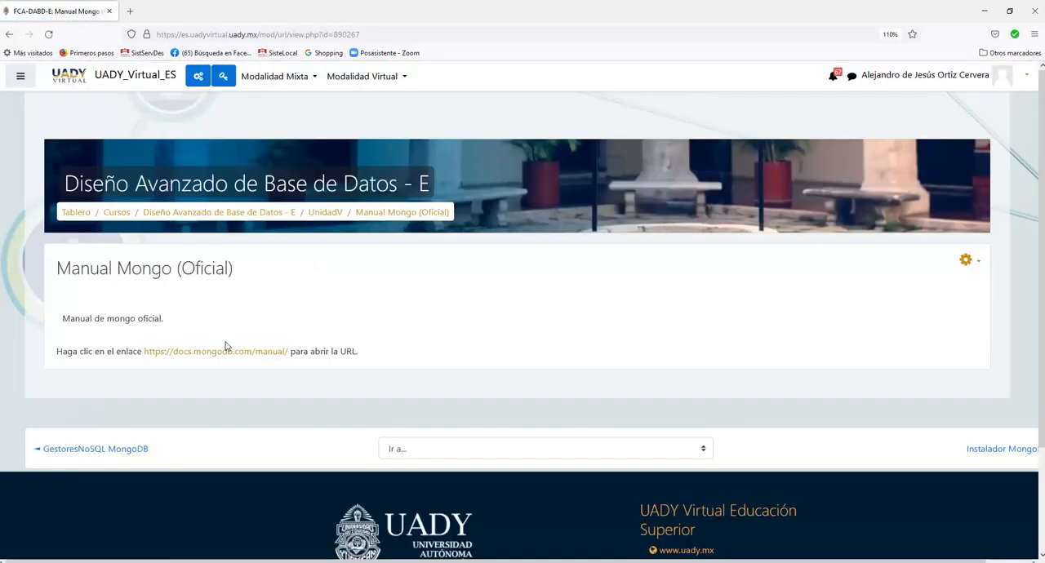
right_click(226, 352)
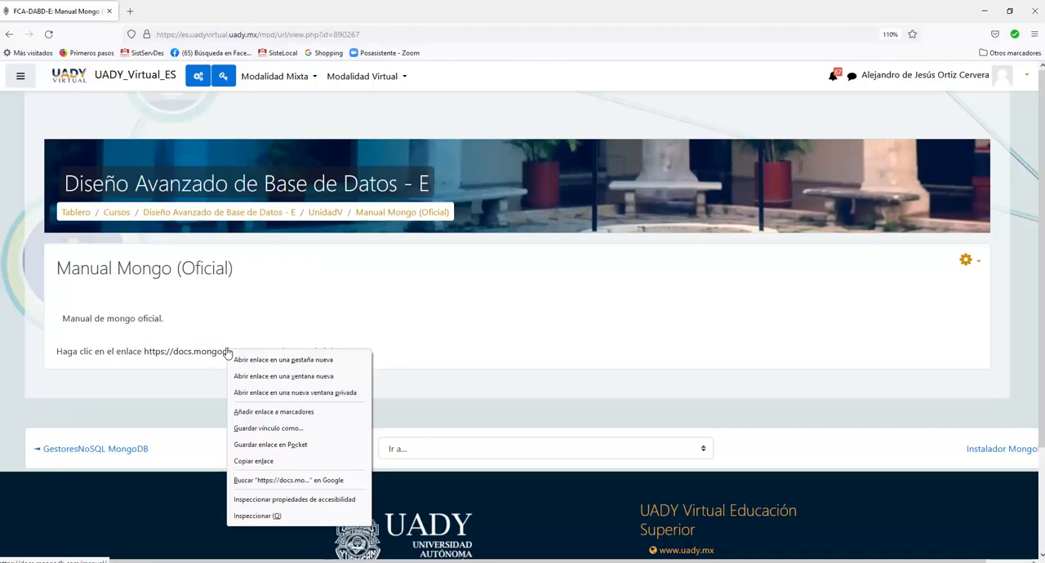
click(283, 360)
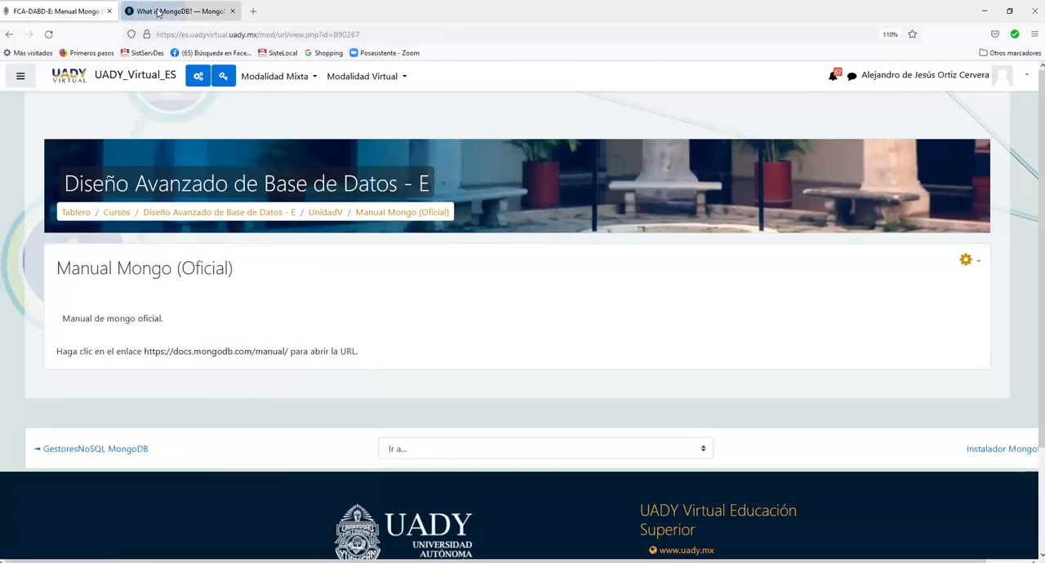
click(176, 11)
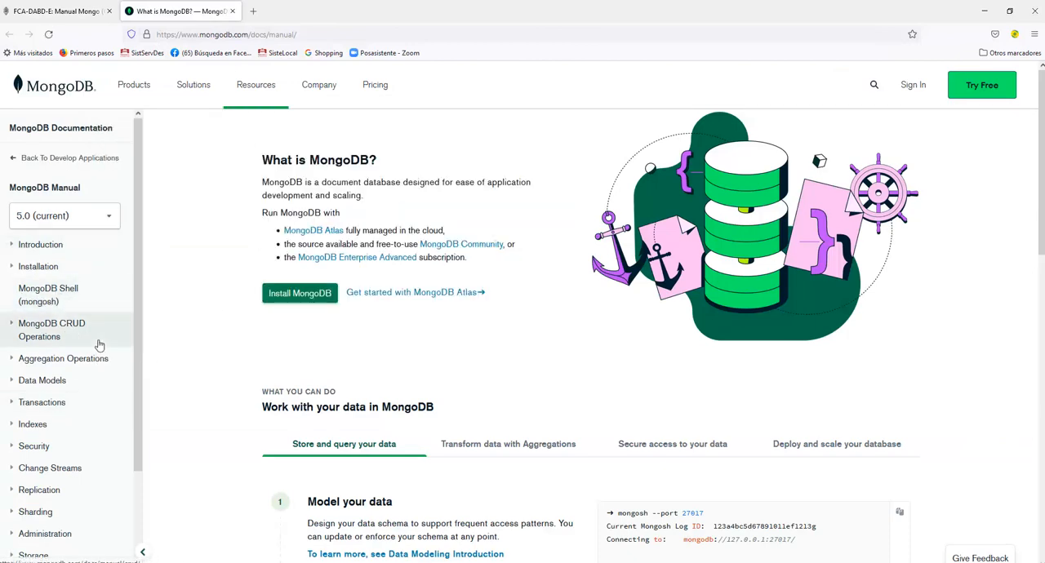
Look through the manual's Installation section, including the Install MongoDB Enterprise page.
click(13, 267)
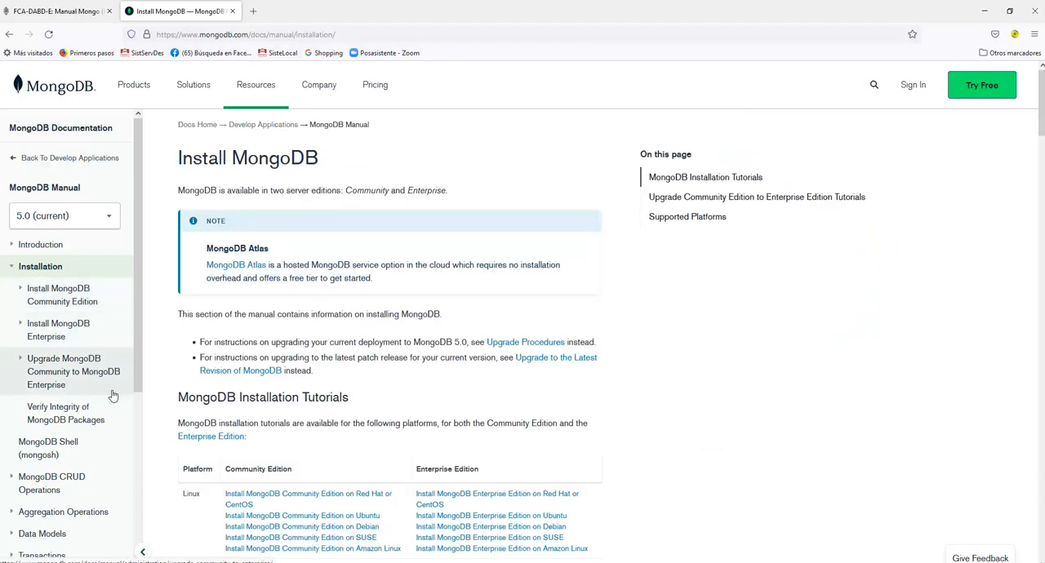
scroll(111, 422, down, 1)
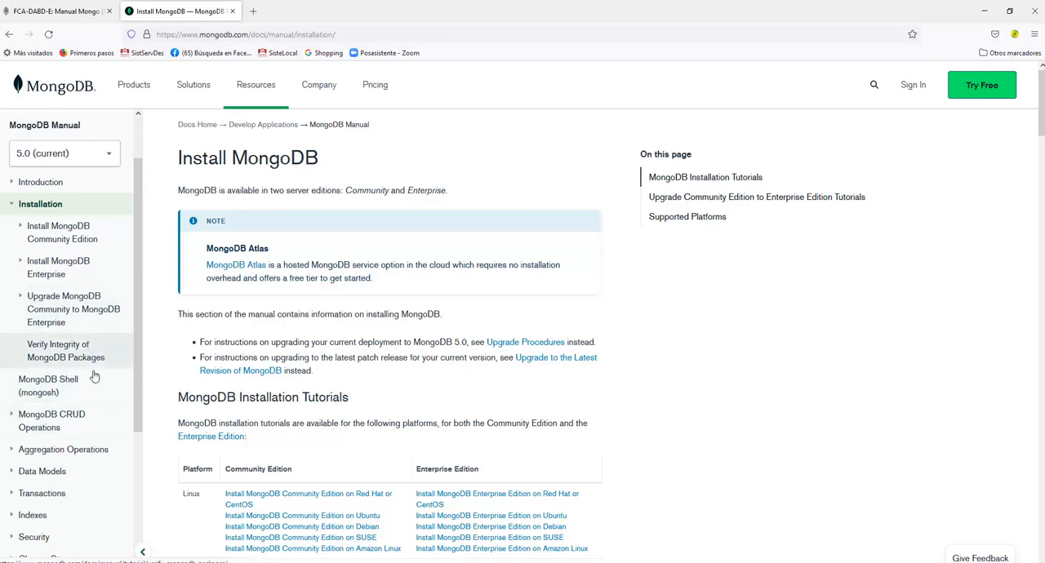
click(22, 267)
click(22, 268)
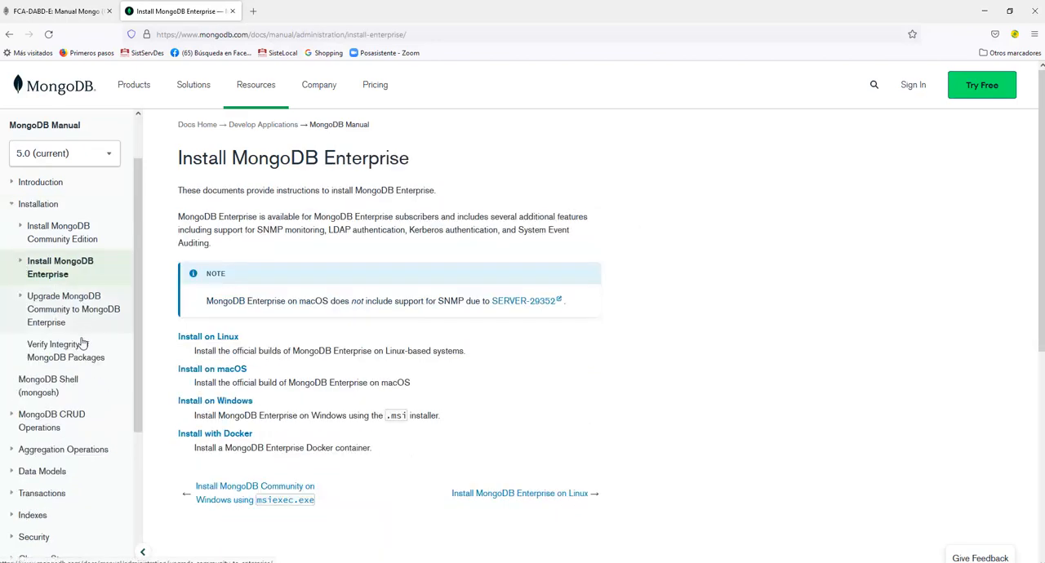
scroll(59, 360, down, 1)
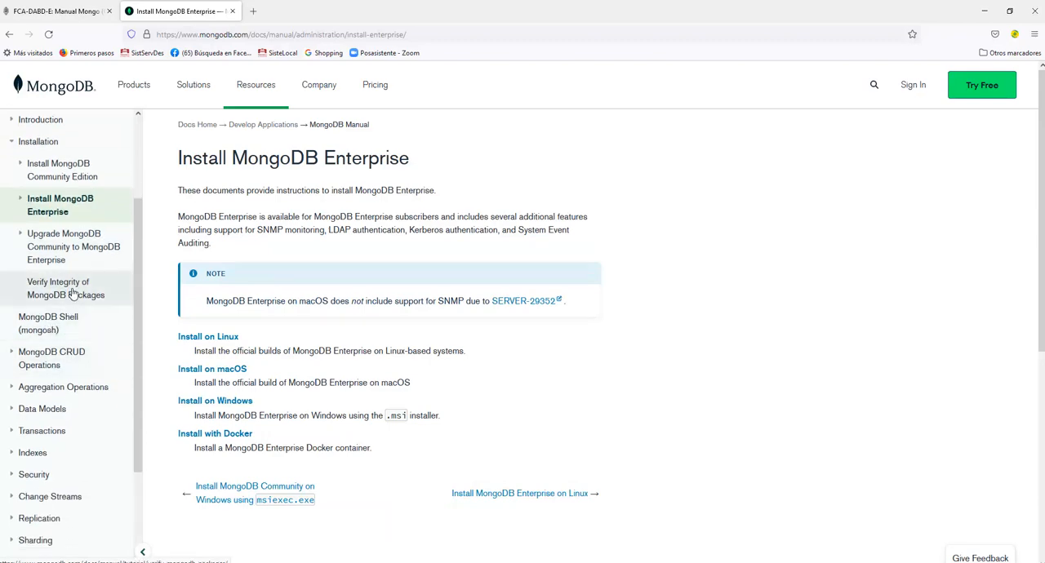
scroll(49, 229, up, 1)
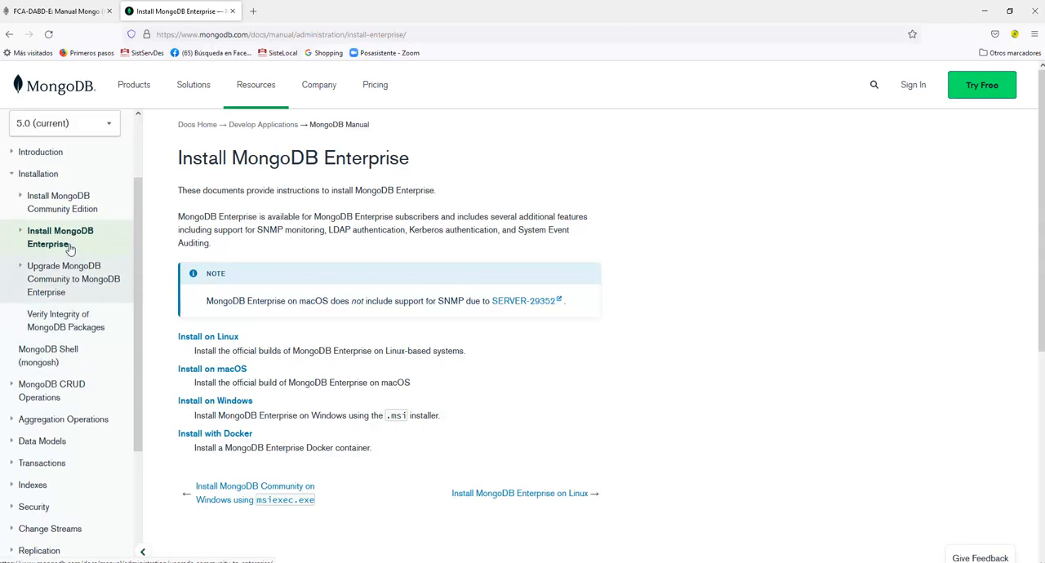
Open the BSON Types page from the manual's Introduction section and review its type table through to the Date section.
click(40, 183)
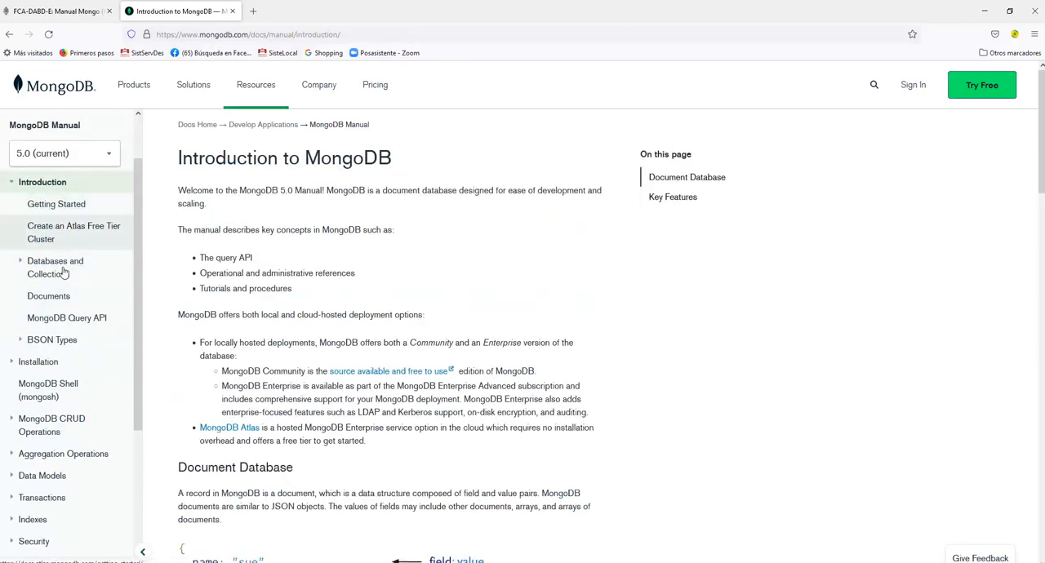
click(52, 340)
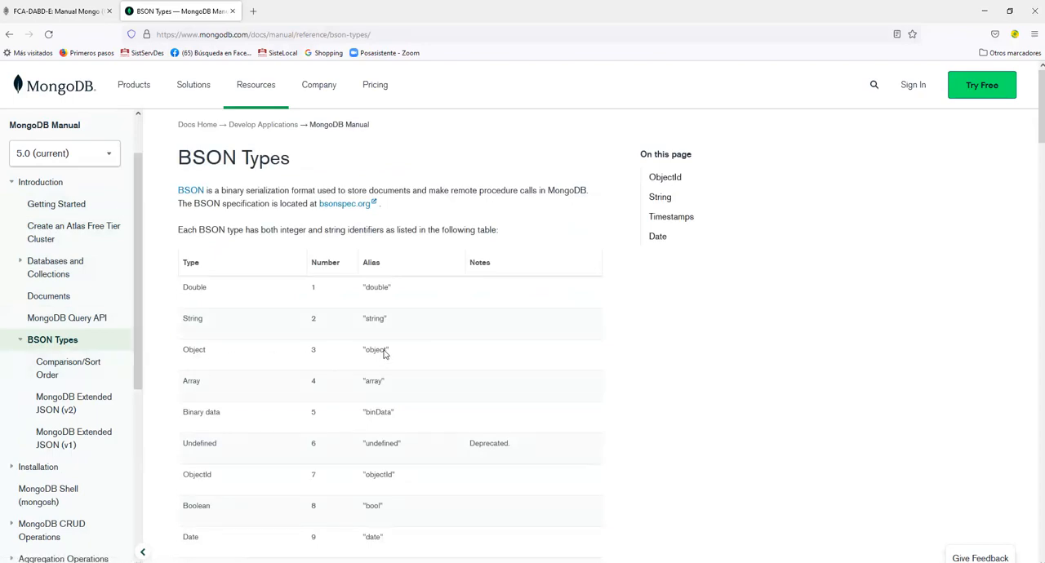
scroll(570, 380, down, 1)
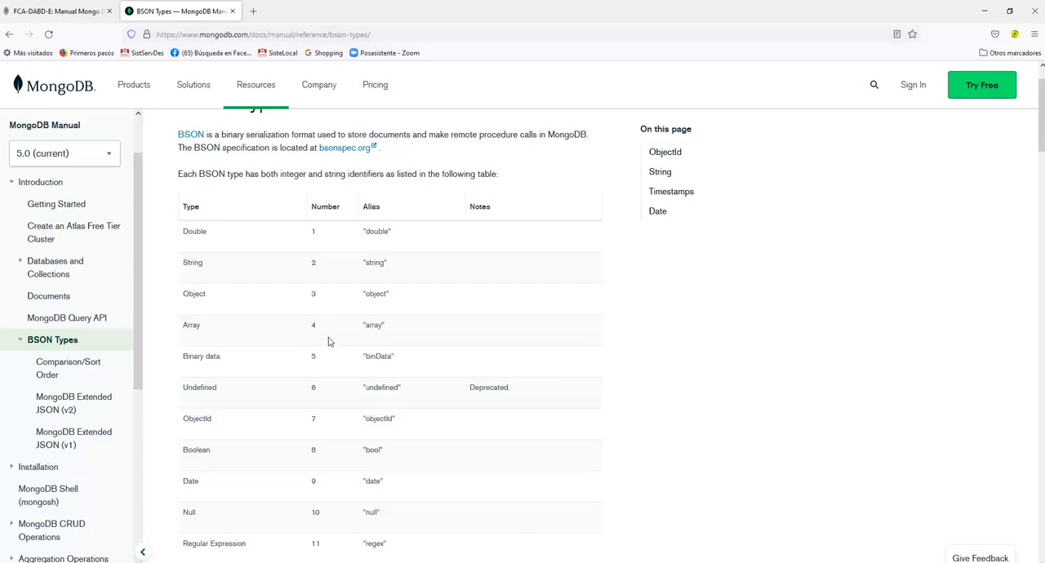
scroll(411, 349, down, 4)
scroll(381, 362, up, 5)
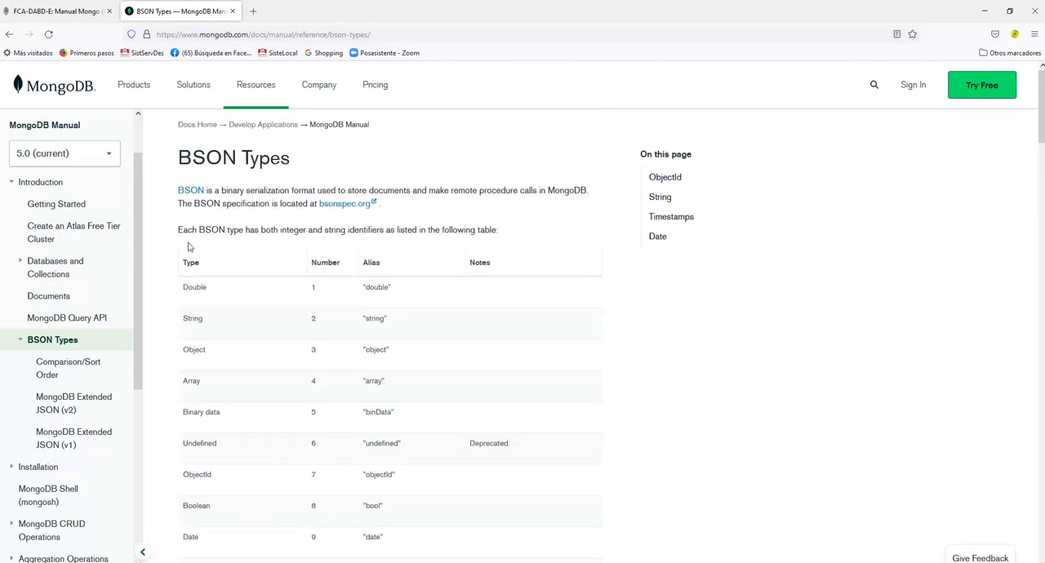
mouse_move(134, 85)
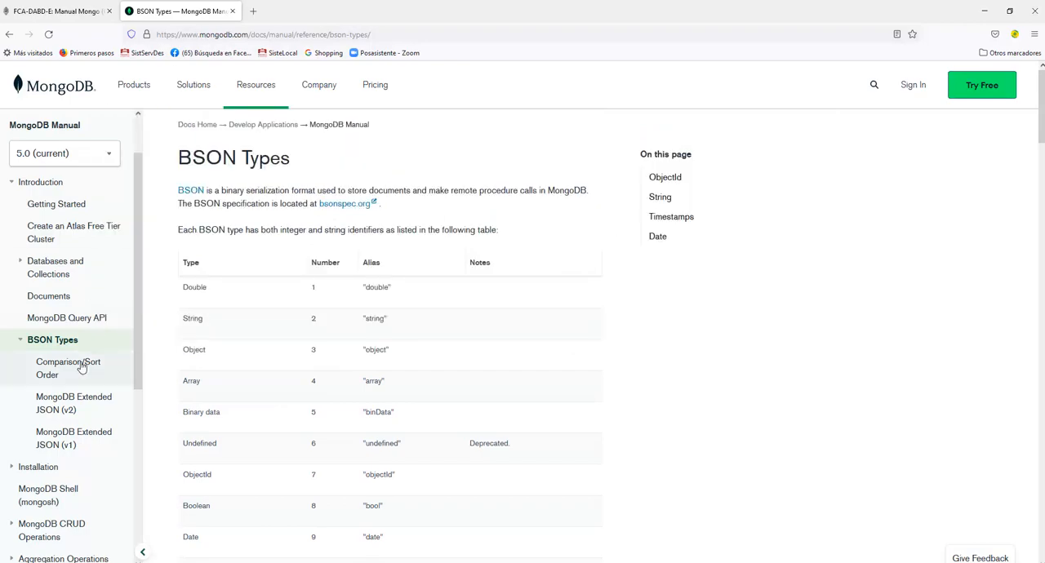
scroll(292, 361, down, 3)
scroll(294, 365, down, 10)
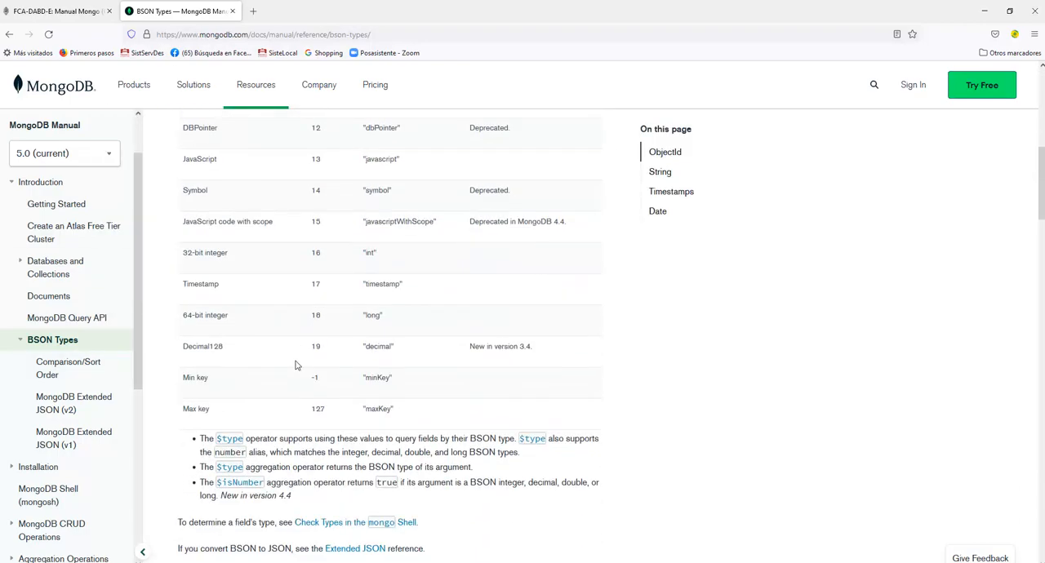
scroll(297, 365, down, 12)
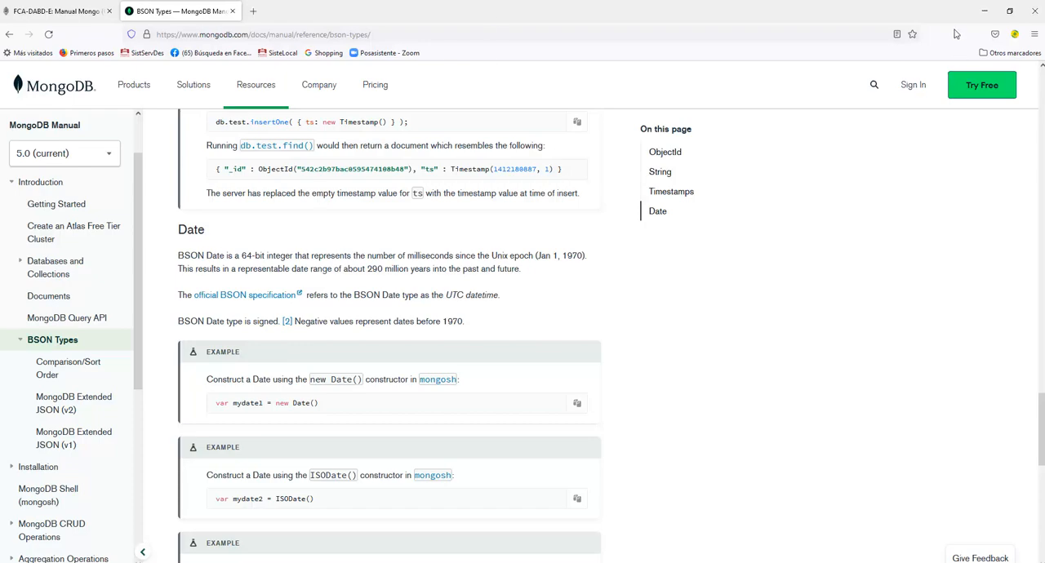
Minimize the browser to return to MongoDB Compass, then restore its window down and maximize it again.
click(985, 14)
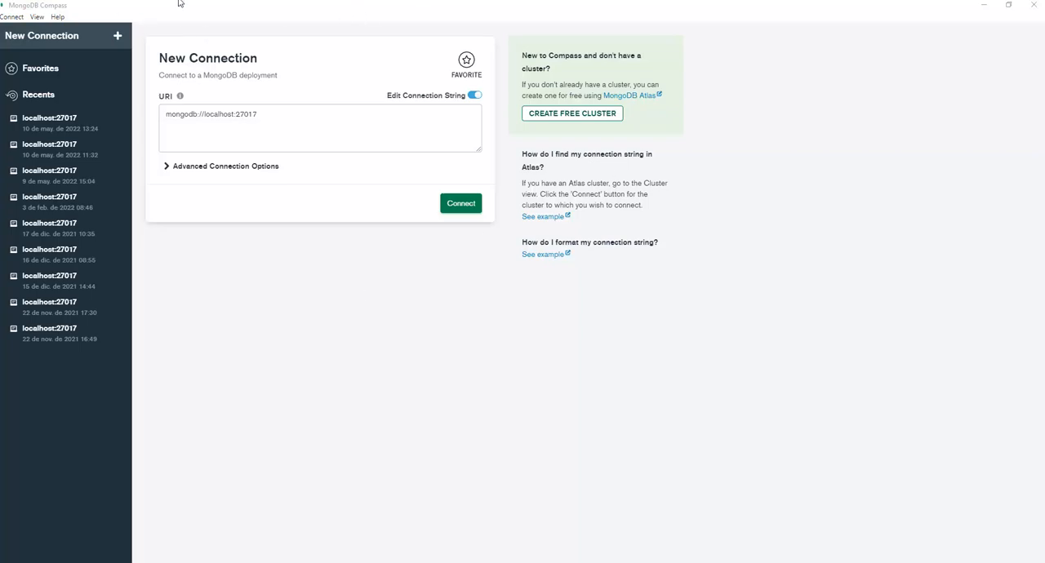
double_click(78, 7)
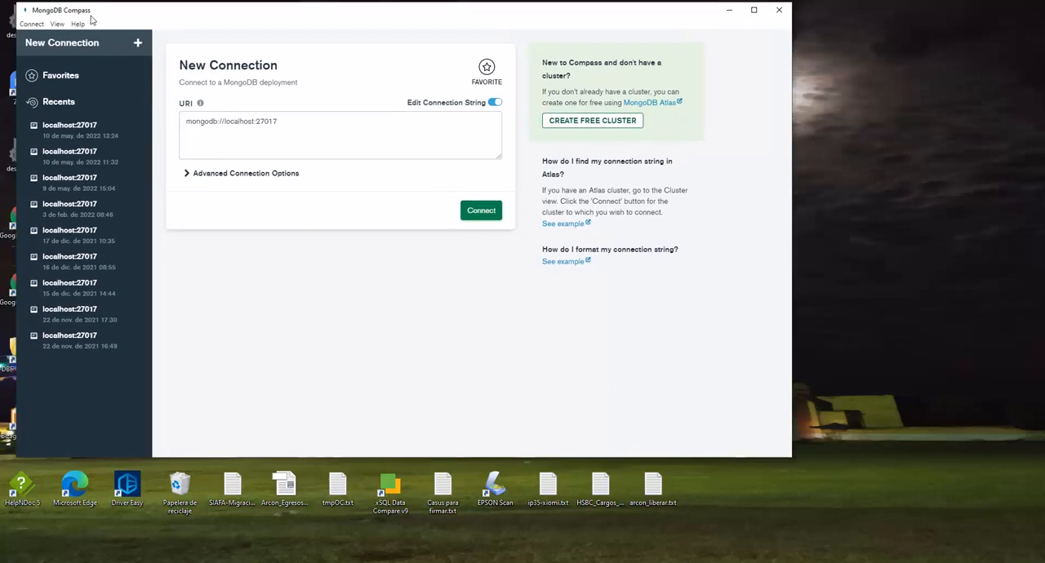
click(754, 10)
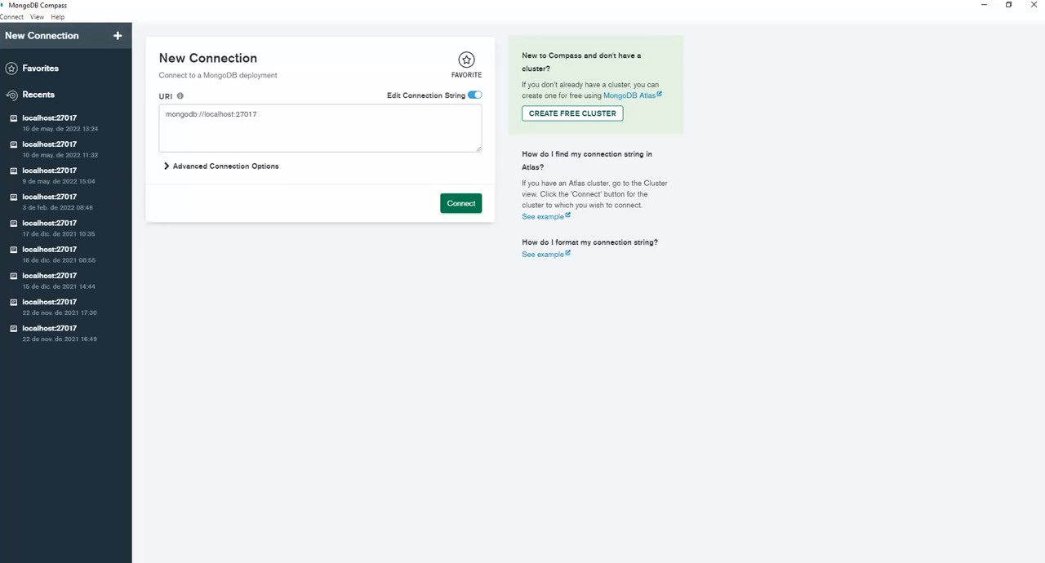
Search Windows for "serv" and open the Servicios application.
click(150, 562)
text(serv)
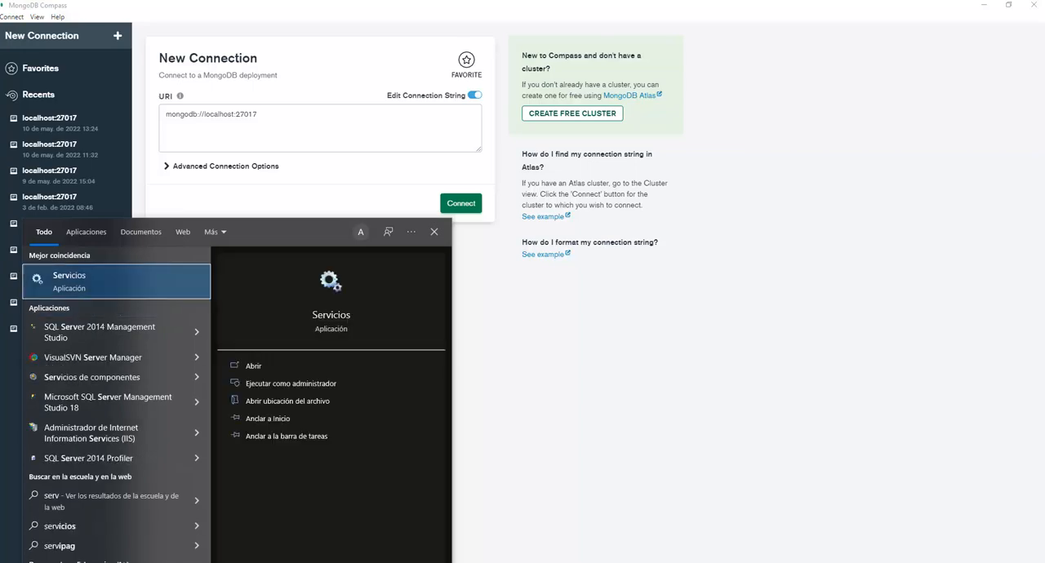
key(Return)
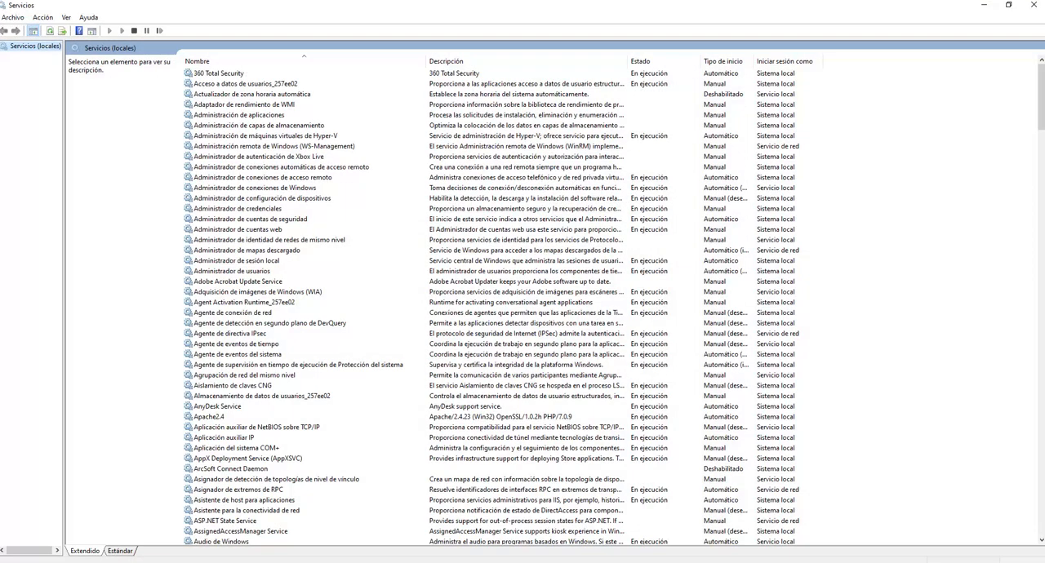
Find the MongoDB Server (MongoDB) service, inspect its startup type and status in its properties, and close the dialog.
click(238, 387)
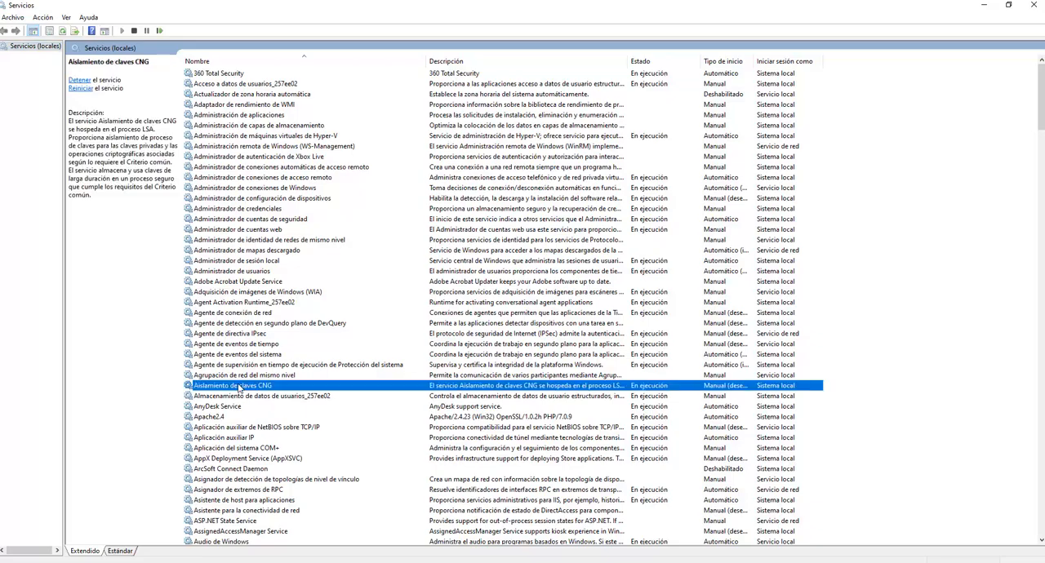
scroll(244, 400, down, 13)
scroll(244, 399, down, 20)
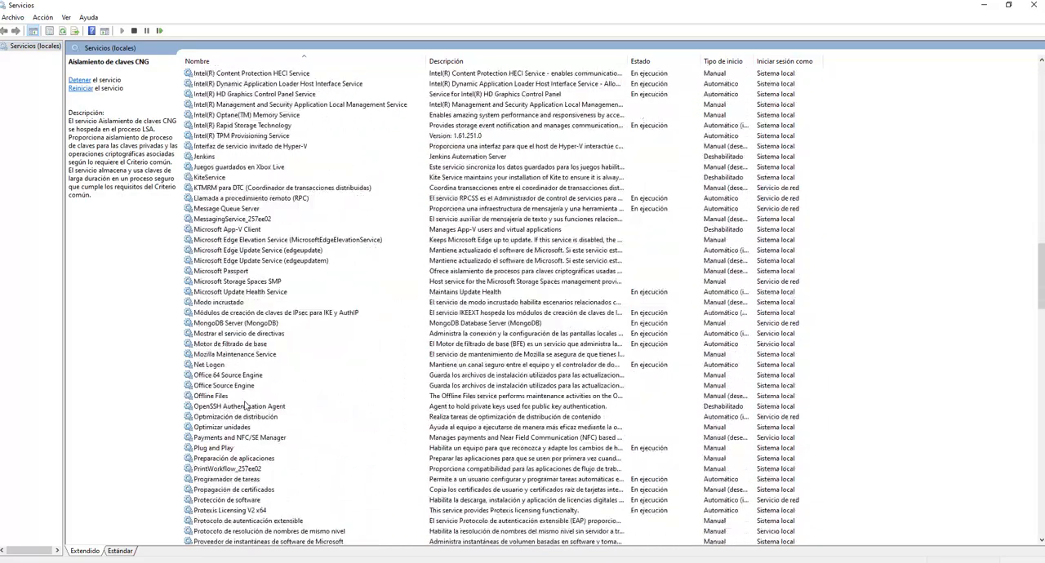
click(243, 327)
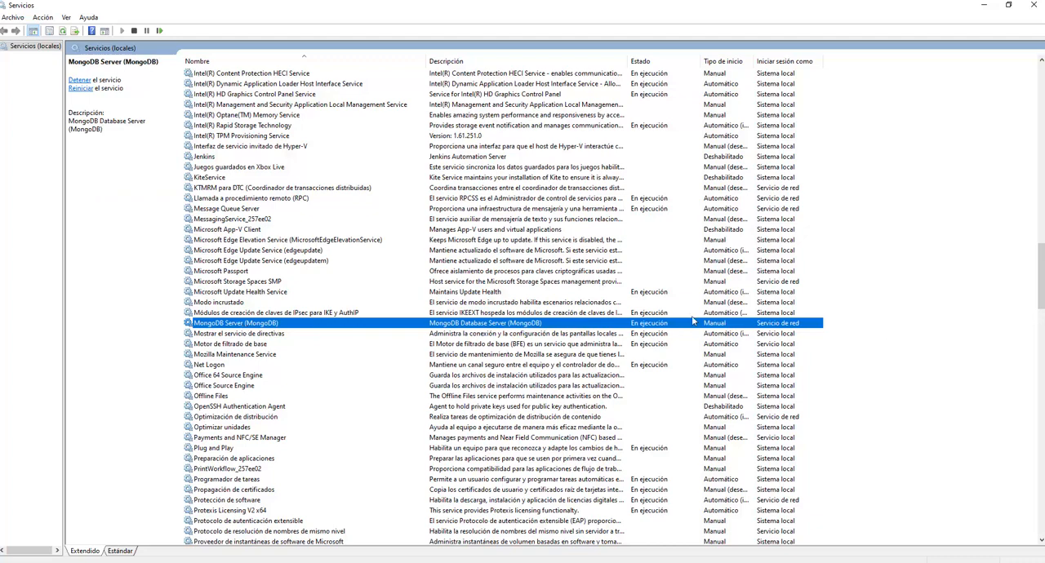
double_click(542, 325)
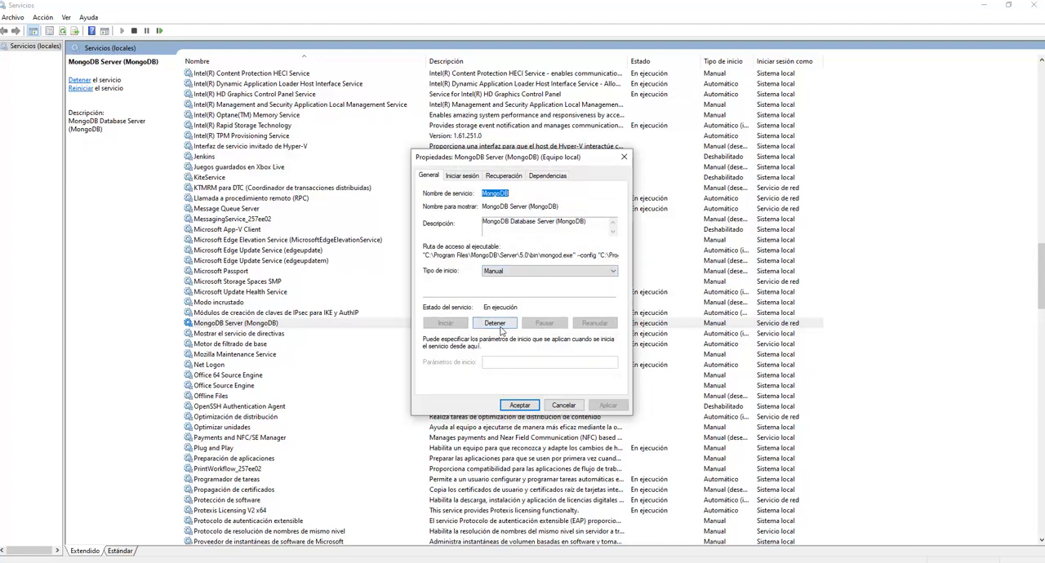
click(526, 408)
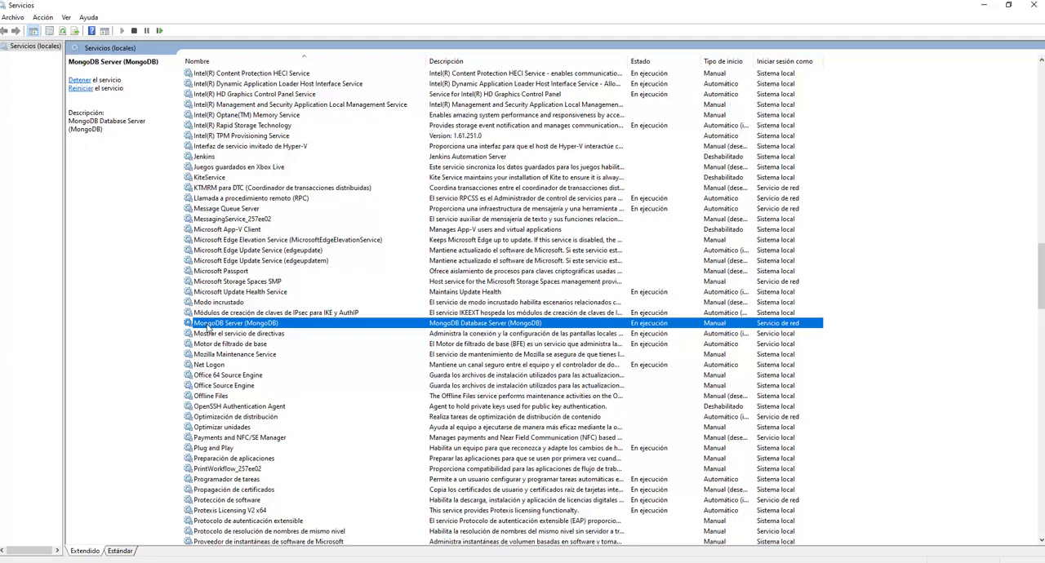
Locate and select the SQL Server (SQL2014) service in the services list to view its details.
scroll(208, 326, down, 20)
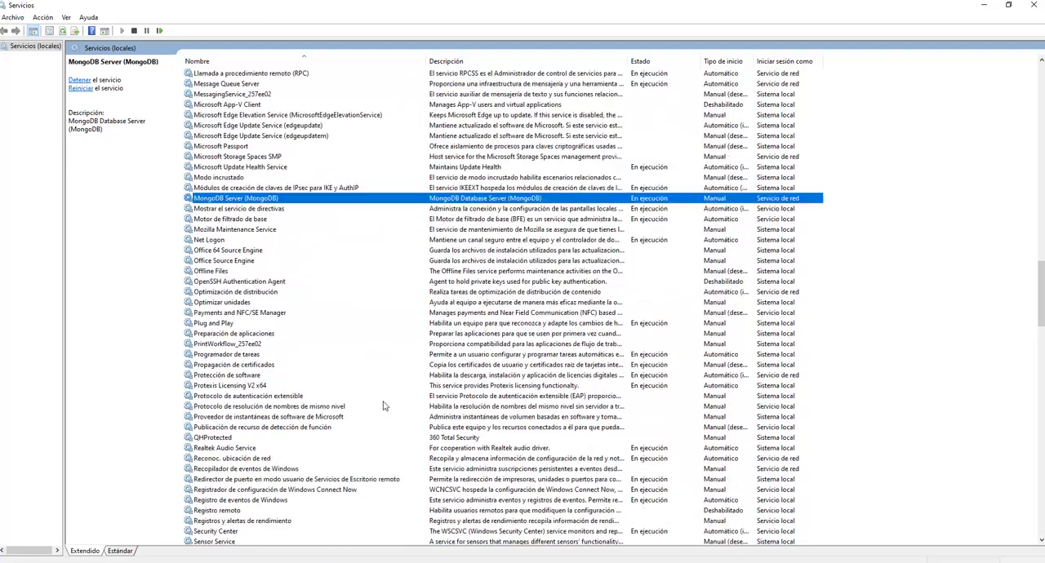
scroll(285, 424, down, 14)
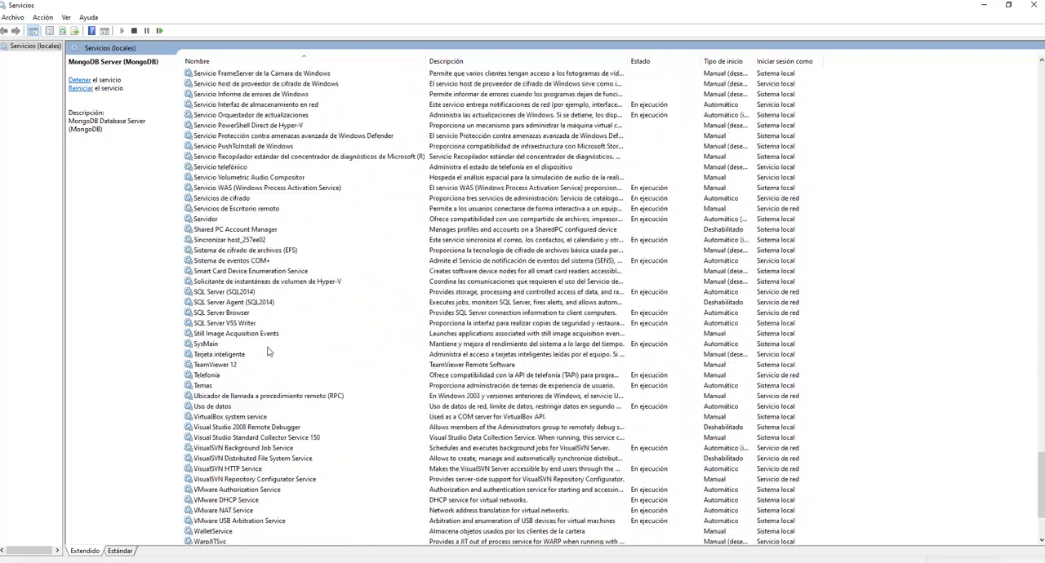
click(218, 294)
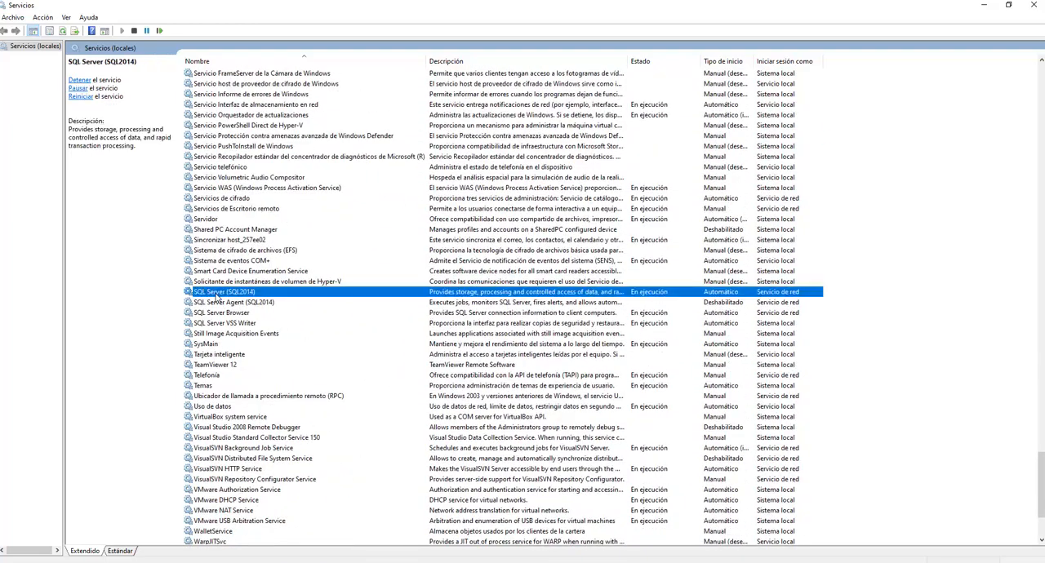
Minimize the Servicios window and connect MongoDB Compass to the mongodb://localhost:27017 deployment.
click(984, 5)
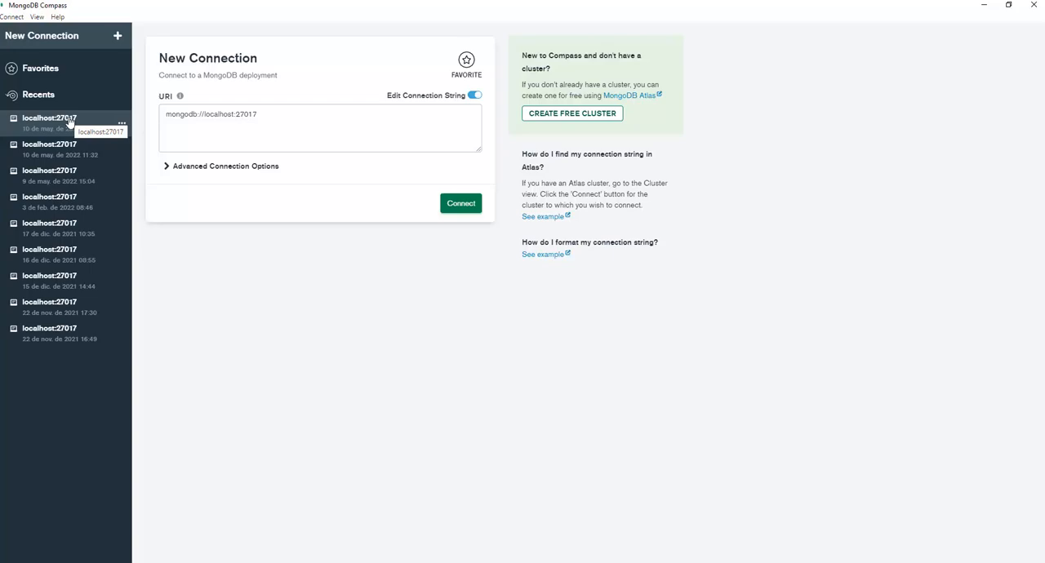
click(459, 209)
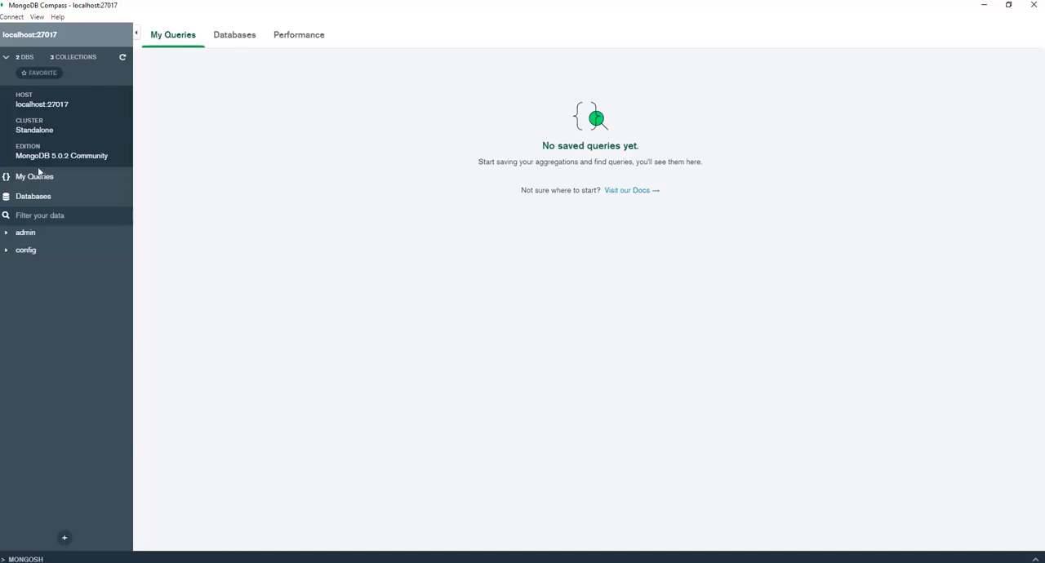
Examine the connected server's edition, its list of databases and its live performance metrics.
drag(15, 155, 108, 158)
click(229, 37)
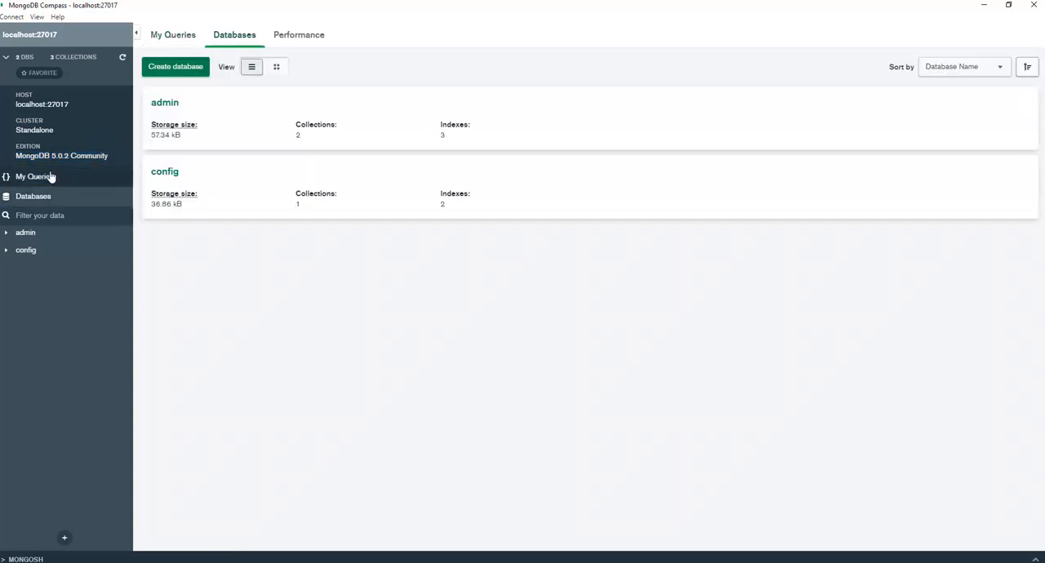
click(46, 183)
click(46, 197)
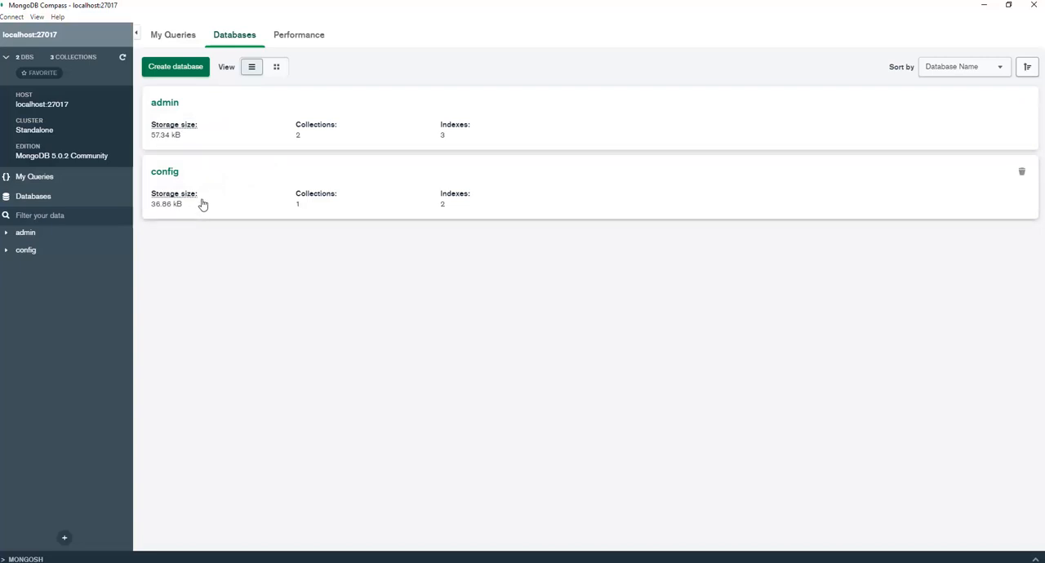
click(296, 42)
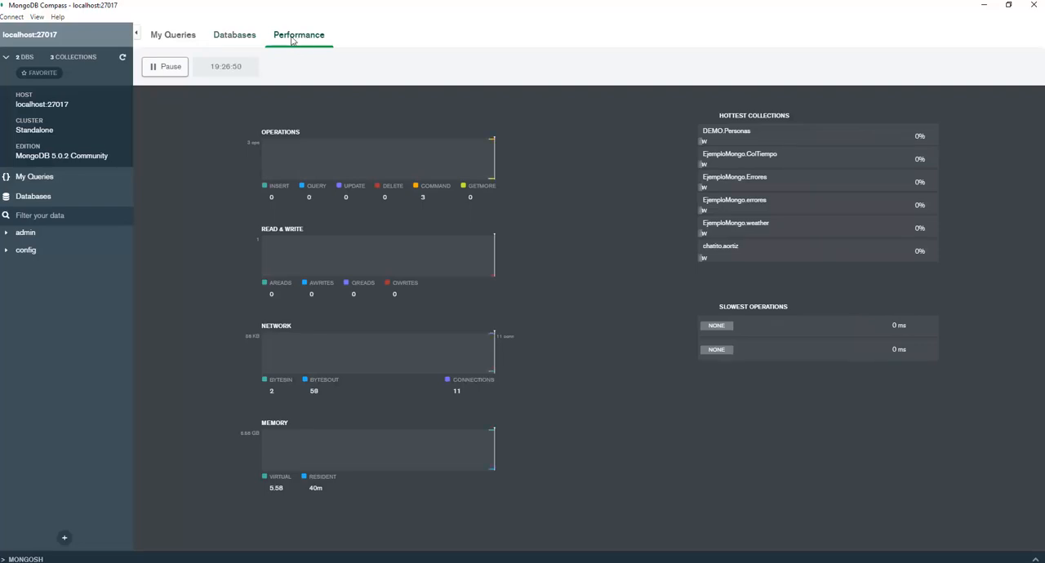
Start a new database from the databases overview, naming it Demo and its first collection Personas.
click(243, 42)
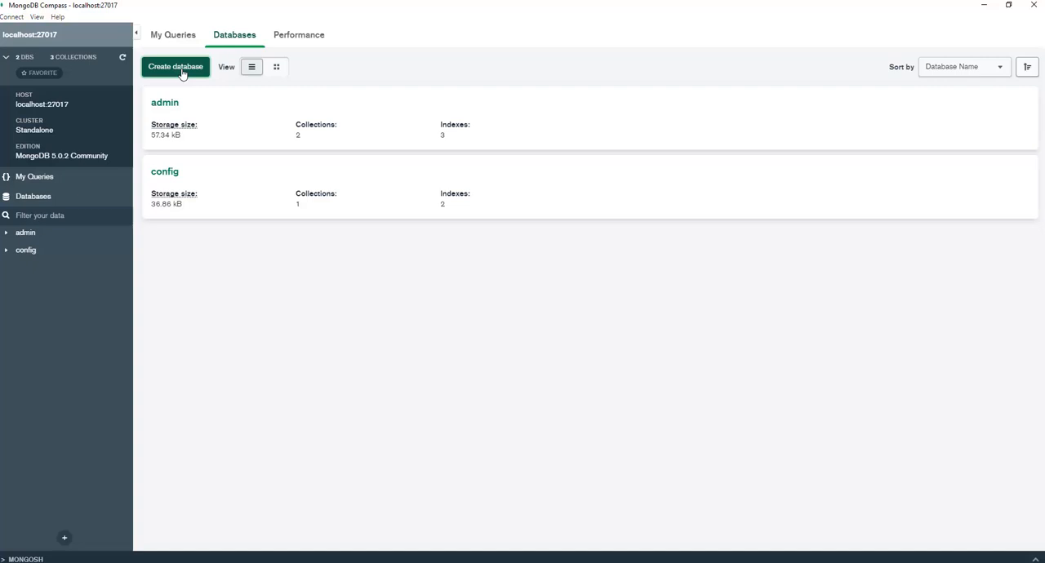
click(176, 67)
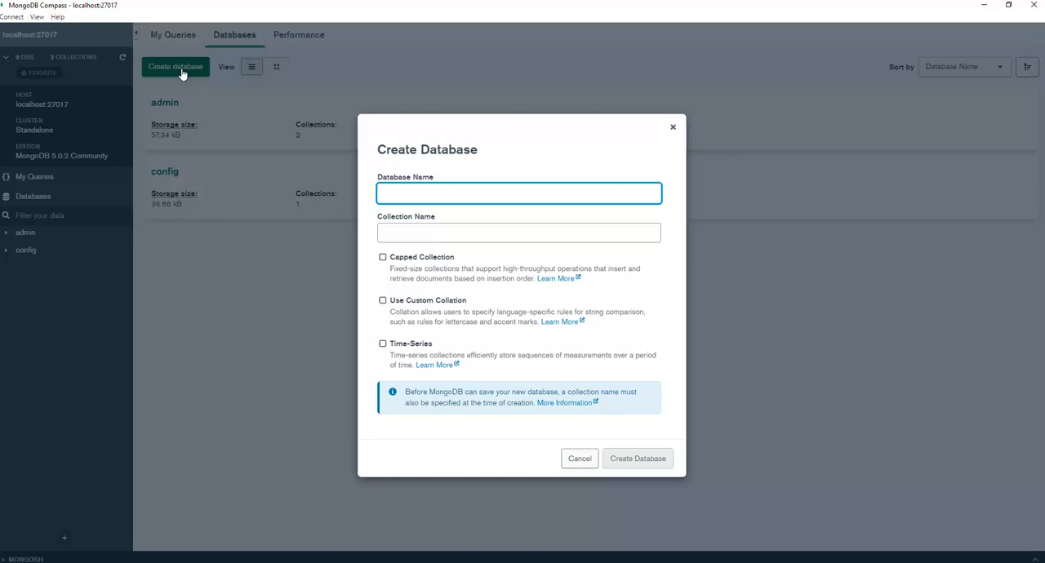
text(Demo)
click(446, 228)
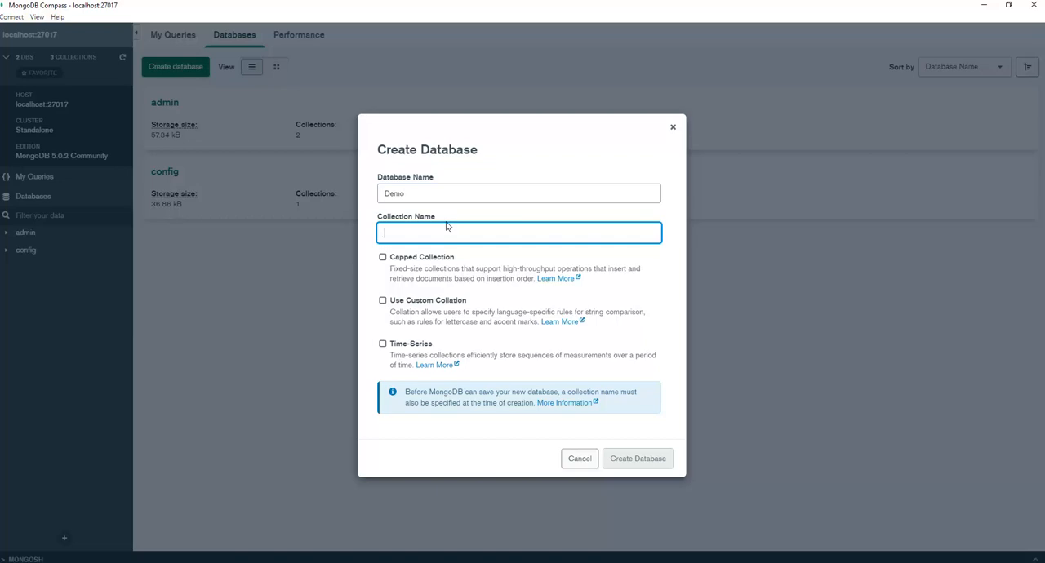
text(Personas)
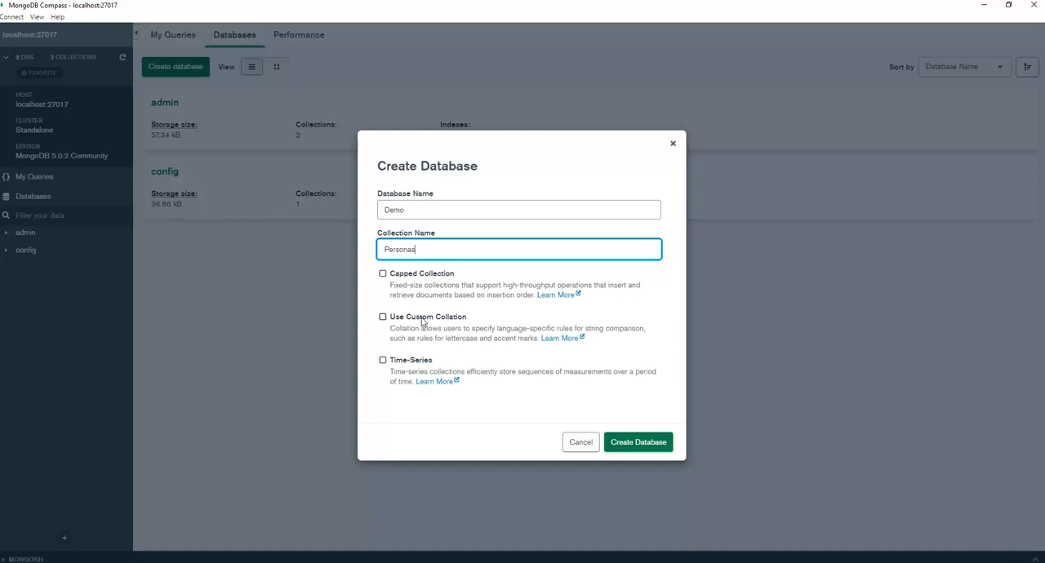
Enable custom collation to review its locale, caseLevel and strength choices, and turn it off again.
click(422, 322)
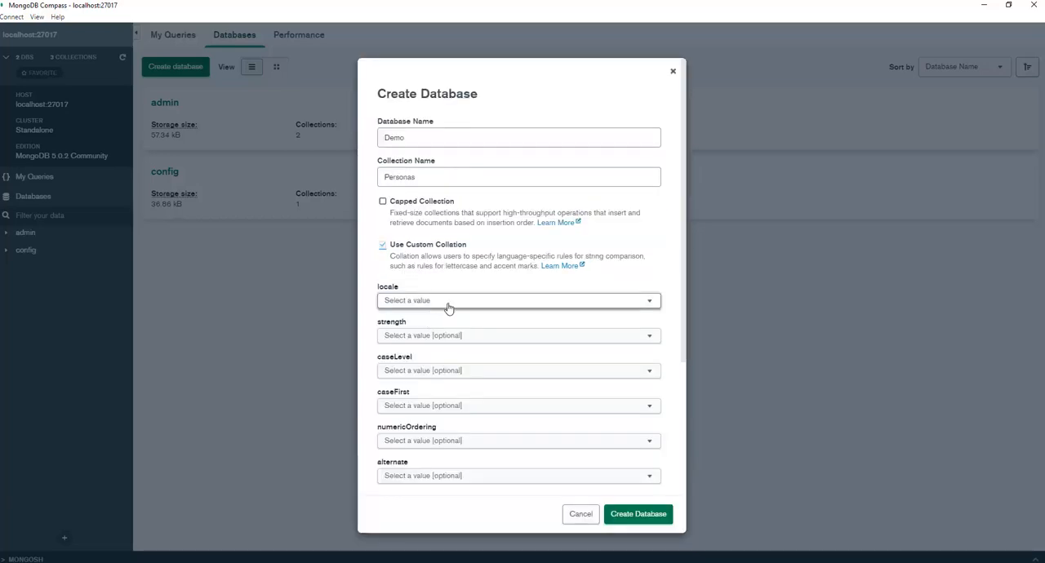
click(449, 303)
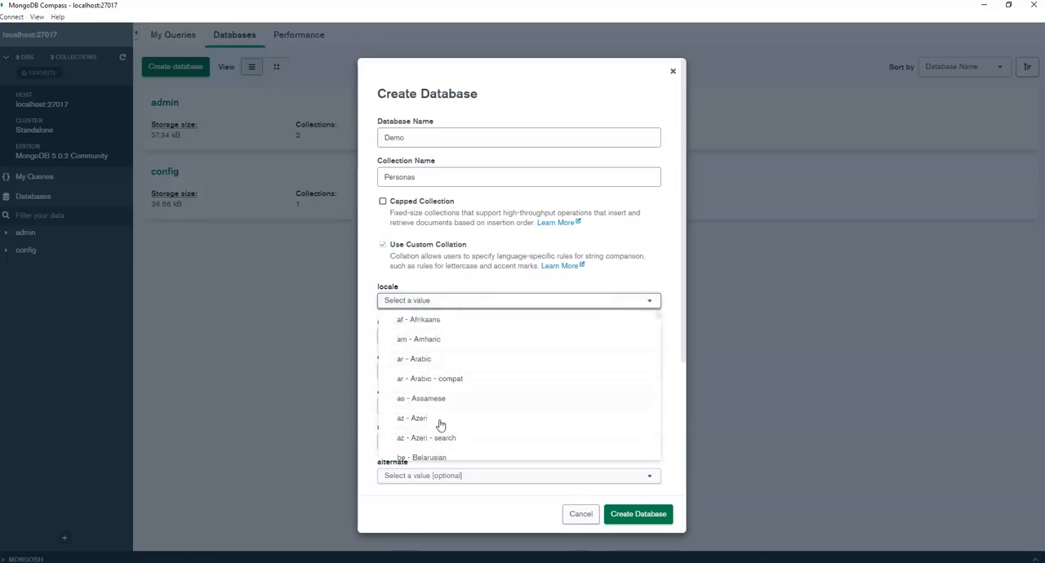
click(501, 280)
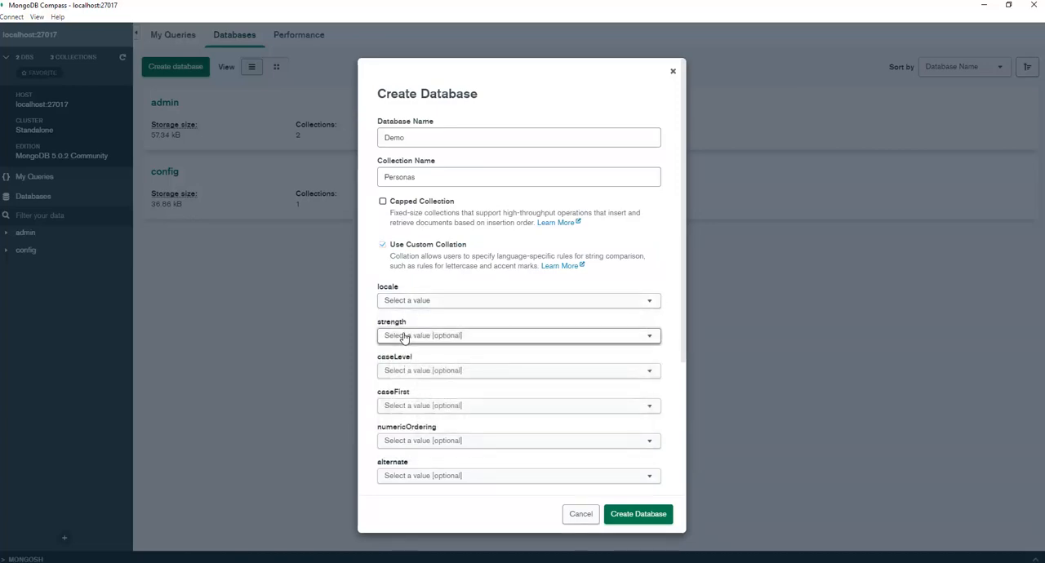
click(414, 371)
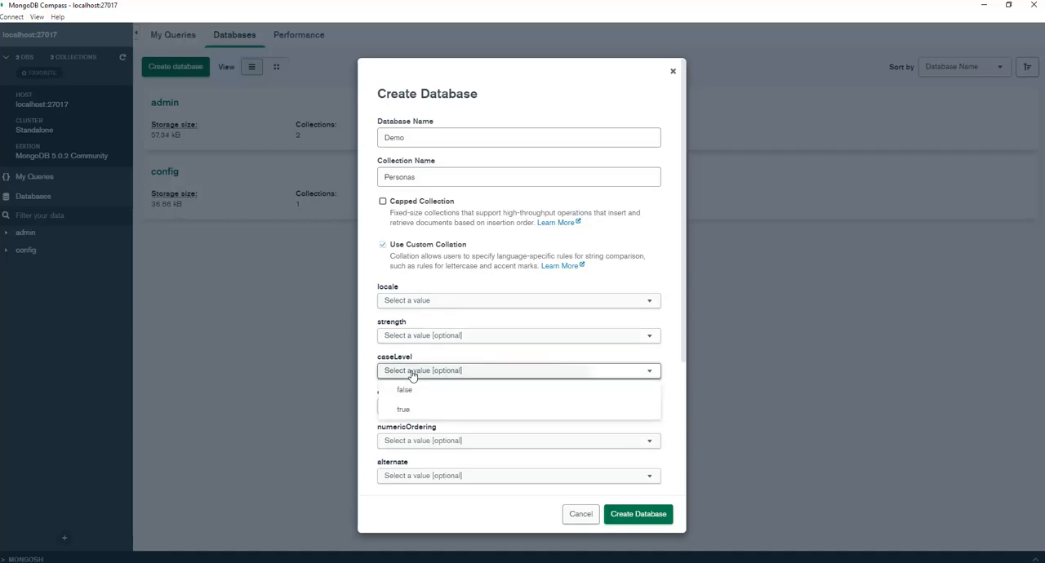
click(427, 340)
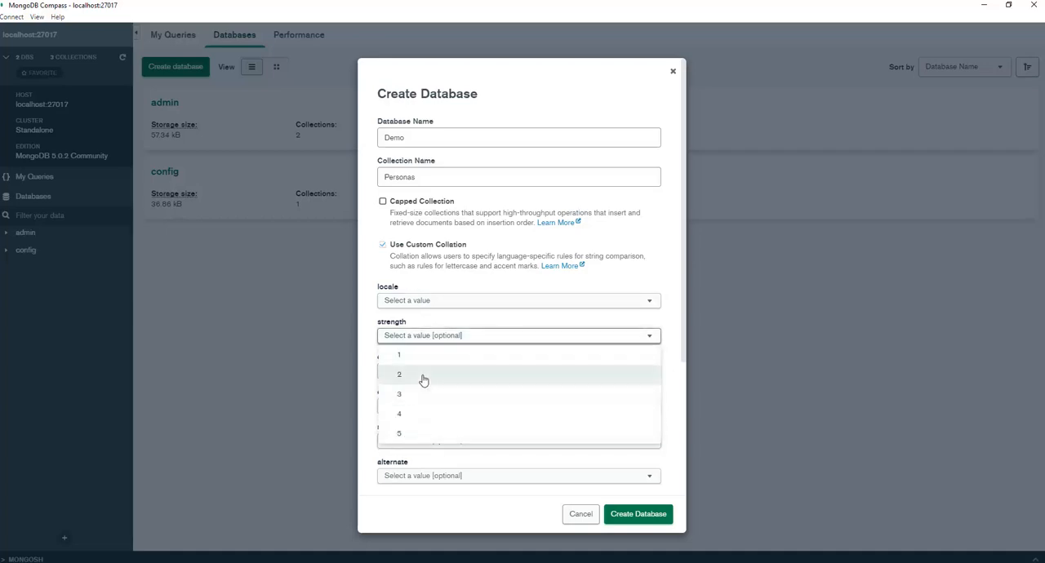
click(452, 341)
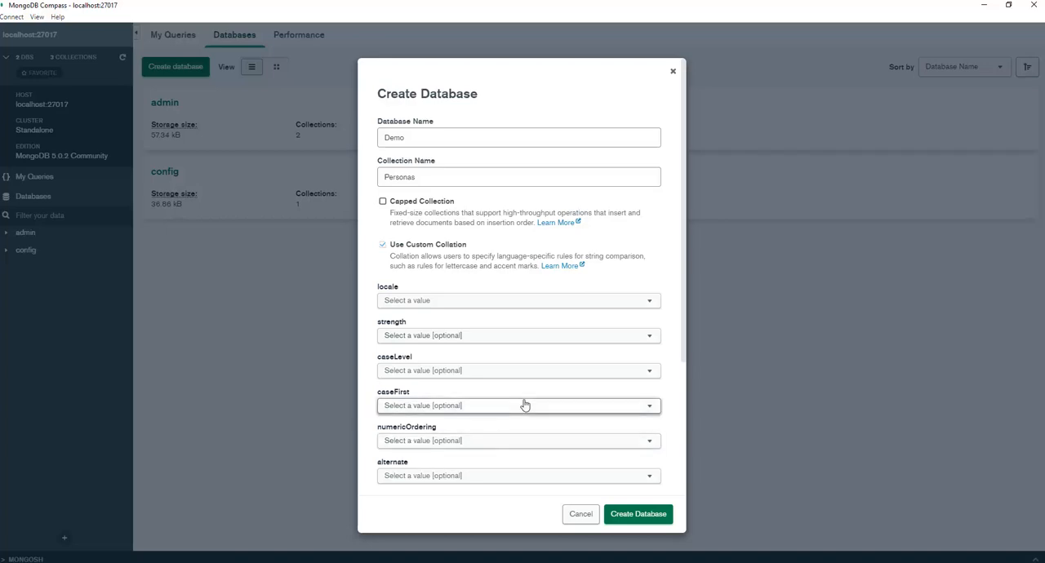
click(383, 245)
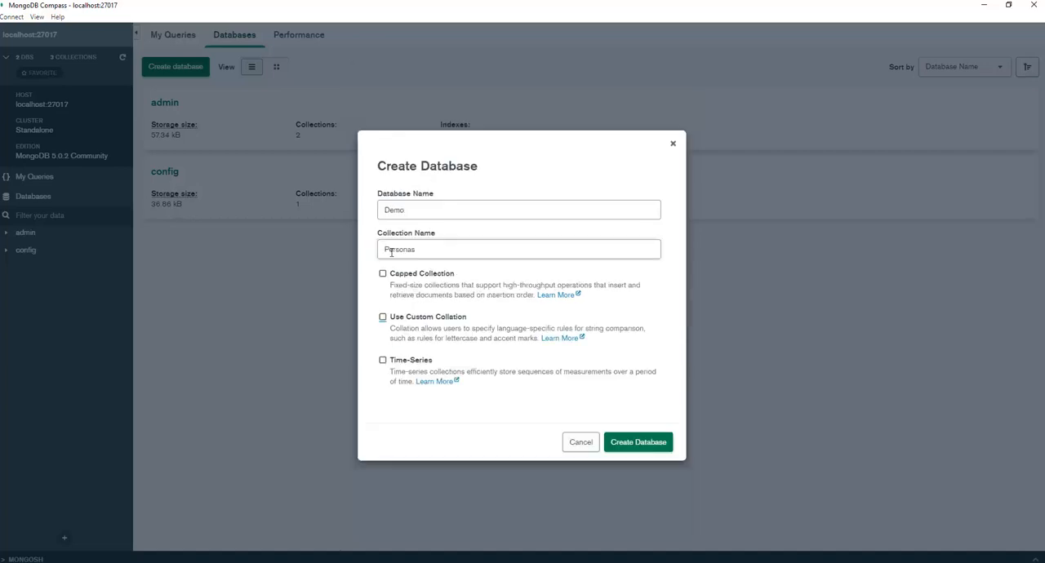
Enable the Time-Series option to review its timeField, metaField, granularity and expireAfterSeconds settings, and disable it again.
click(383, 360)
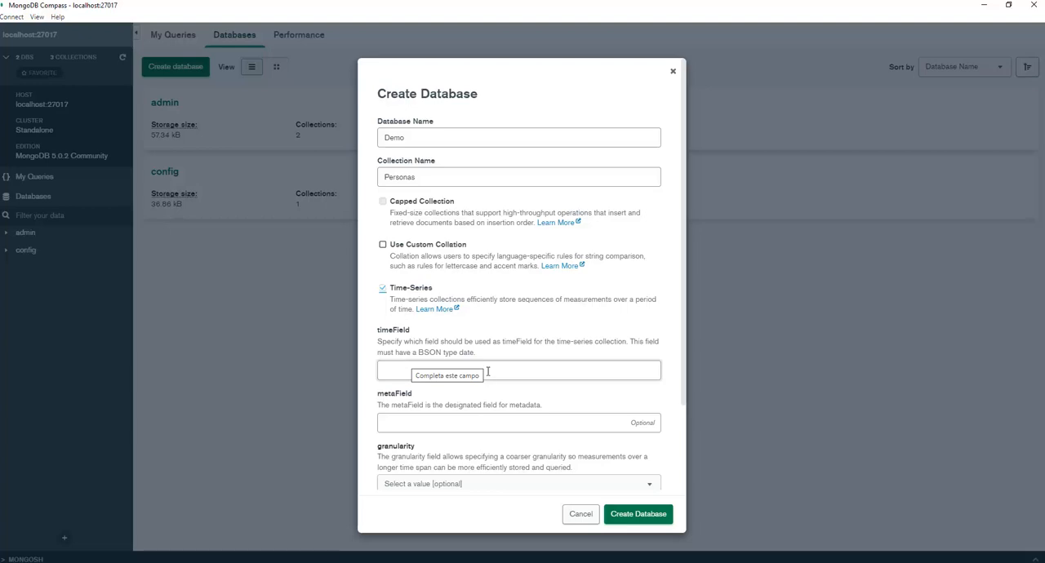
click(475, 418)
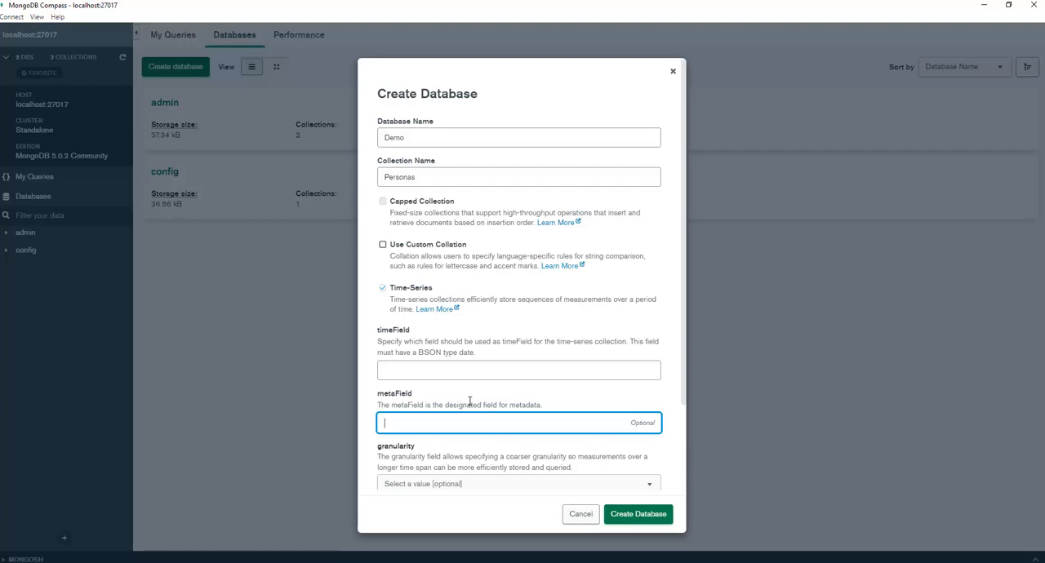
click(474, 372)
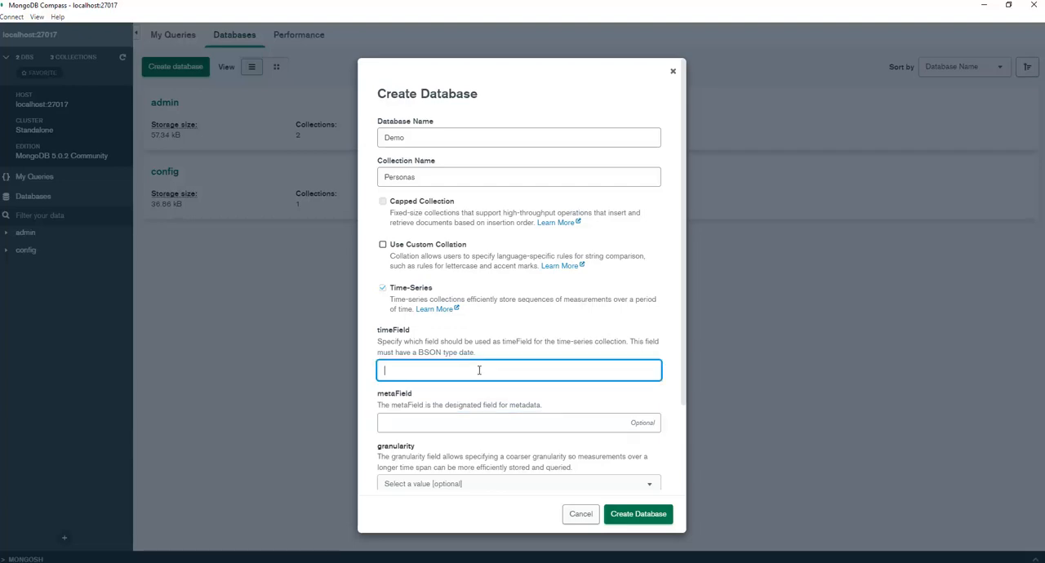
click(435, 418)
scroll(425, 482, down, 2)
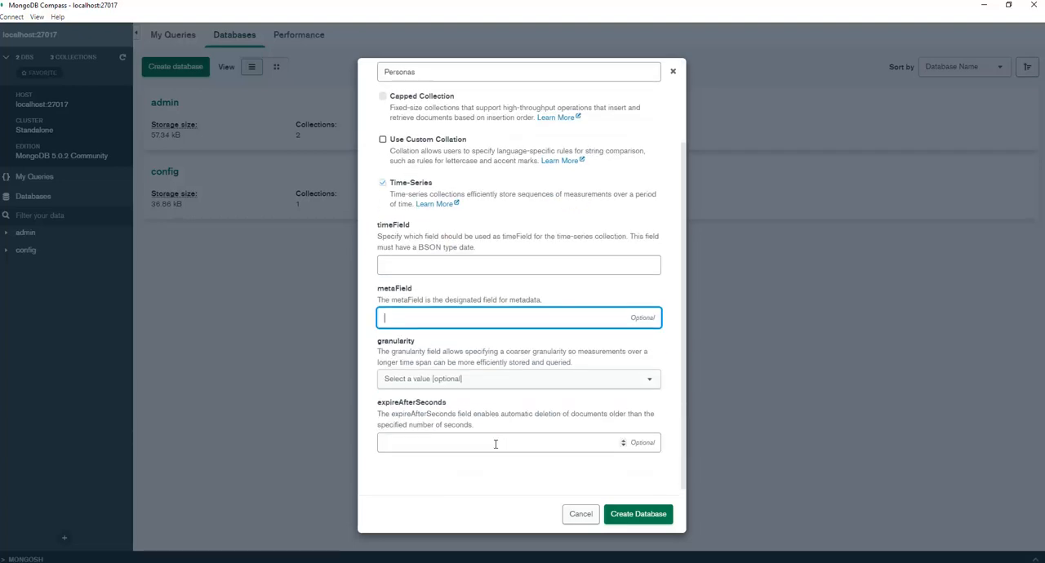
click(434, 384)
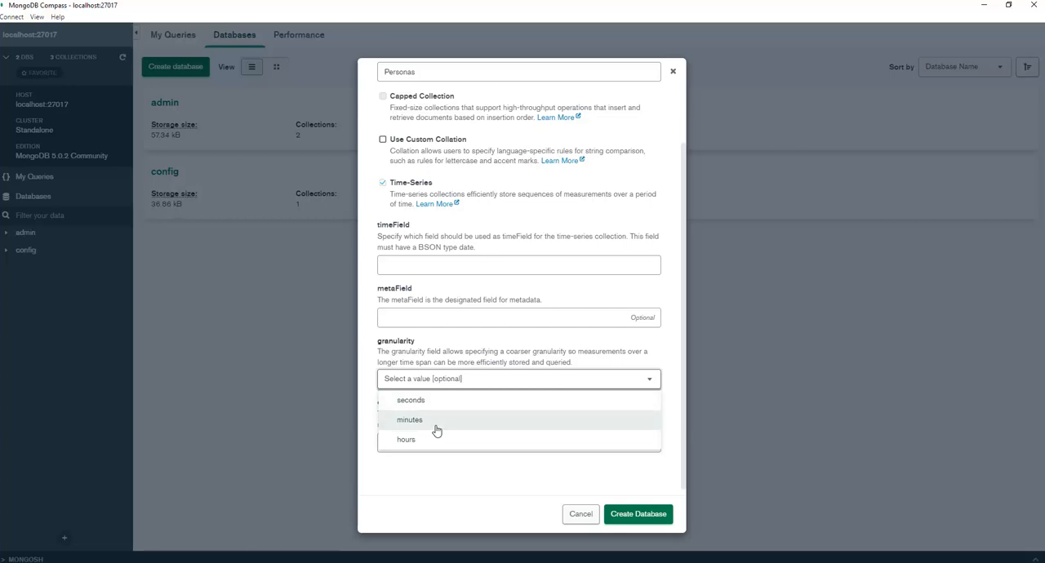
click(470, 383)
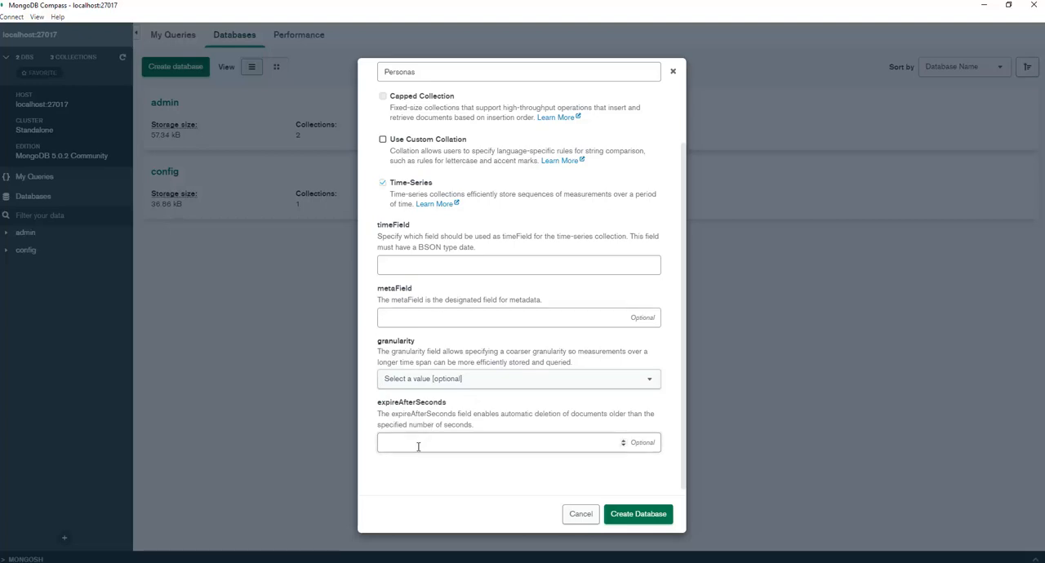
click(385, 442)
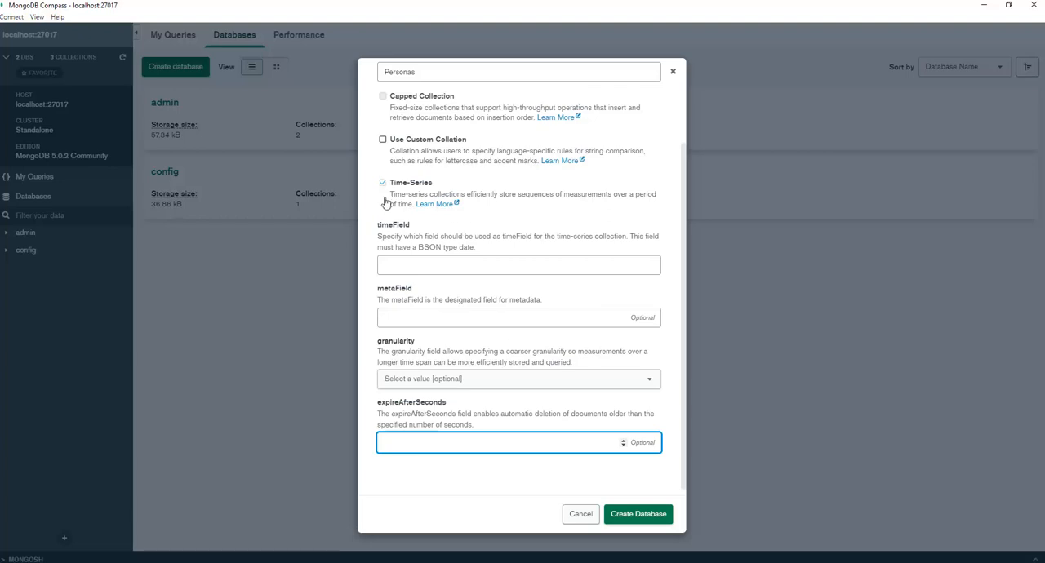
click(383, 183)
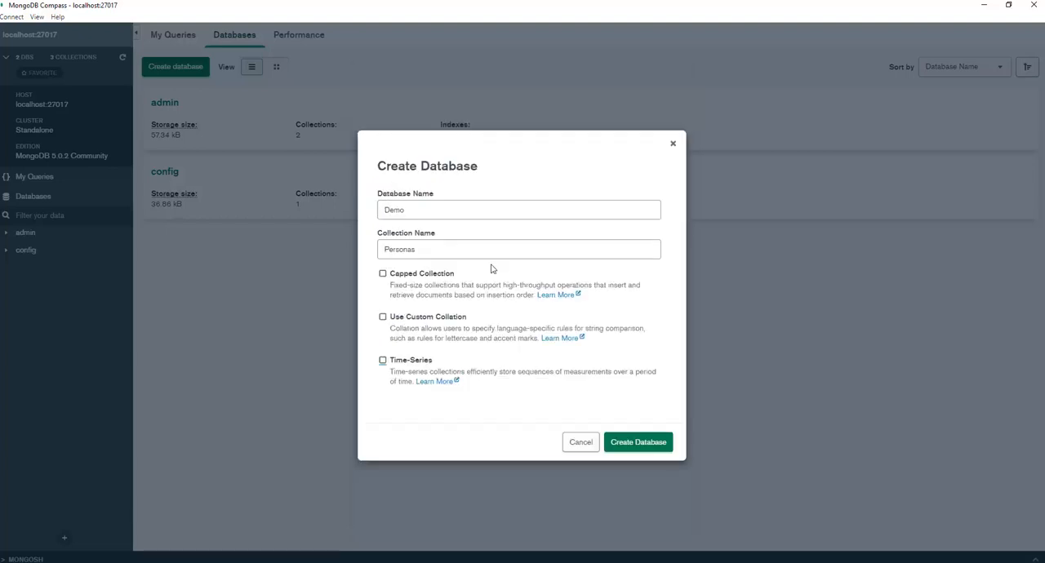
Check the database and collection names and create the Demo database with the Personas collection.
click(431, 249)
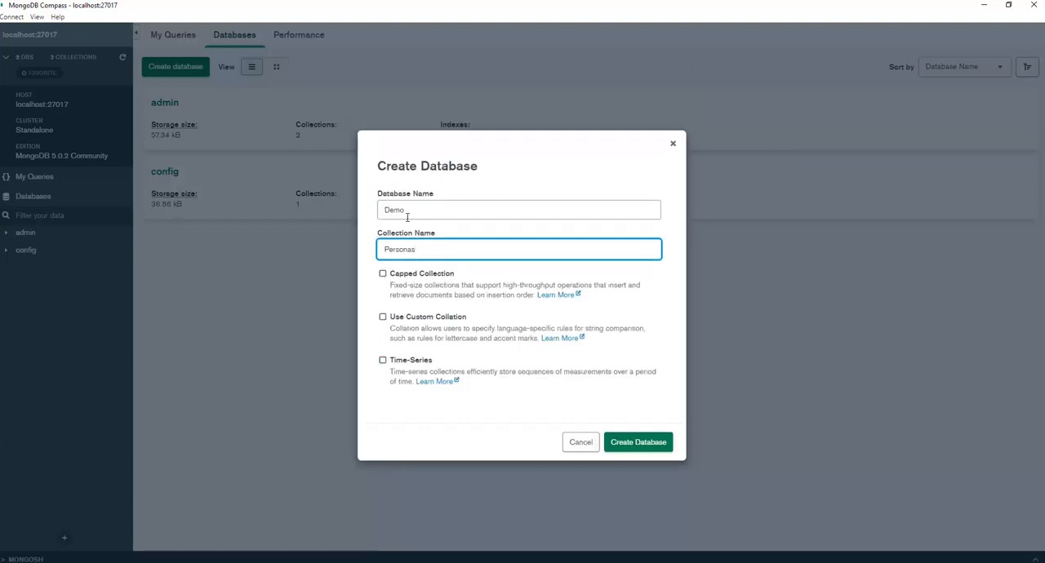
click(415, 211)
click(436, 249)
click(644, 445)
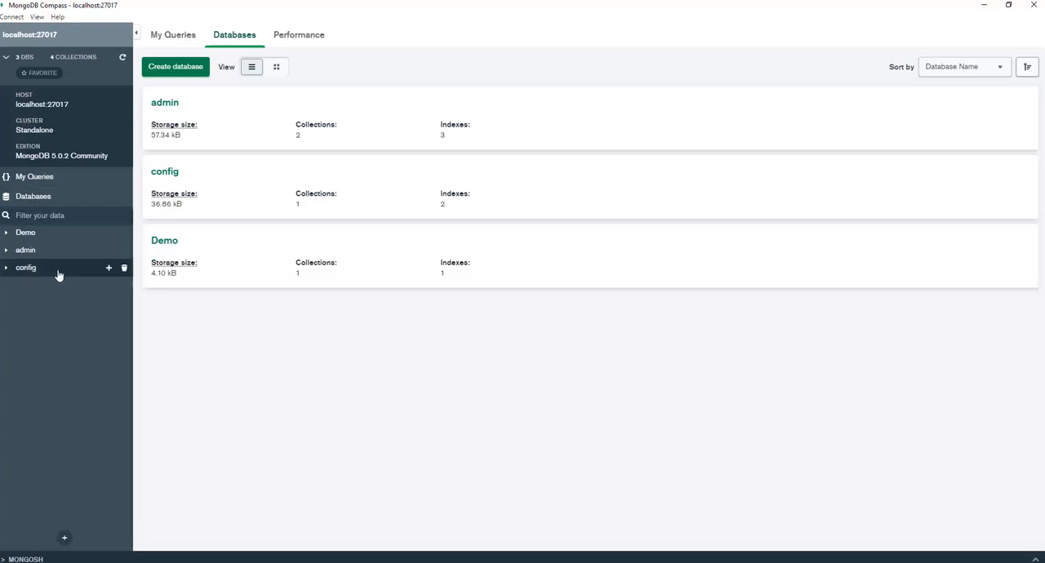
Expand the Demo database and start a new collection in it named Errores.
click(12, 234)
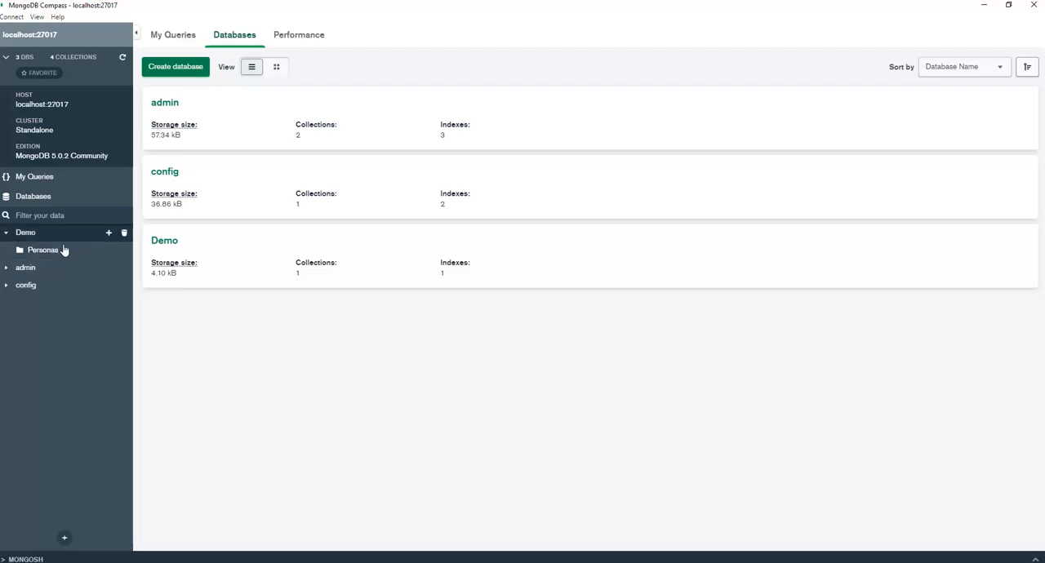
click(109, 235)
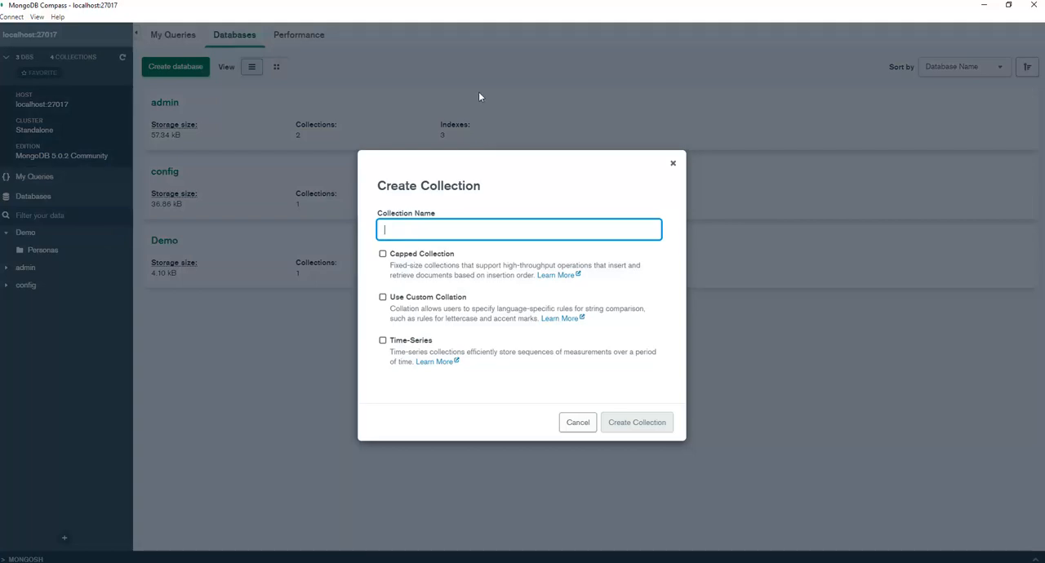
text(Errores)
key(BackSpace)
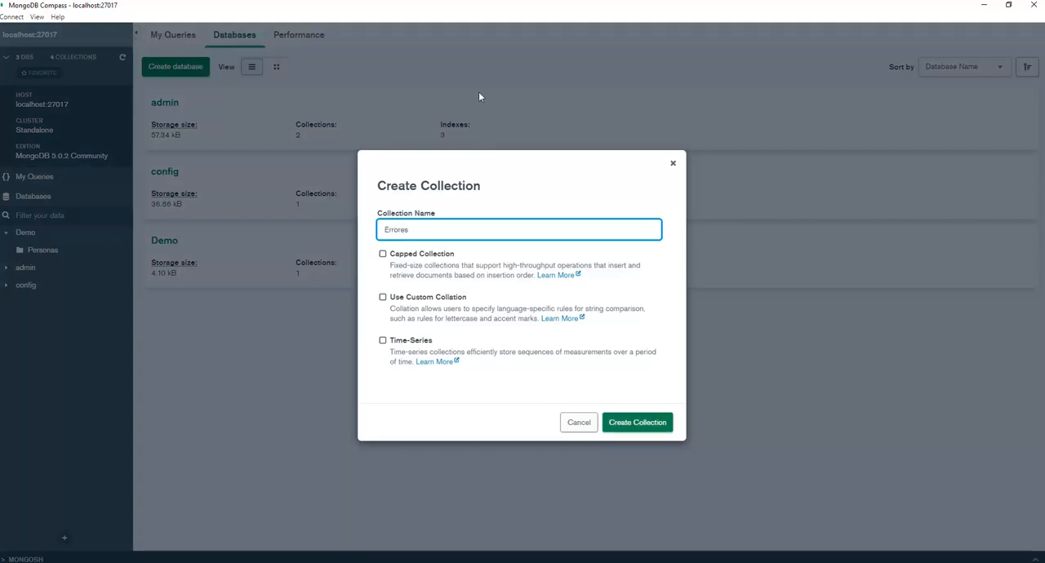
text(s)
Make the Errores collection capped and enter a maximum size of 200 bytes.
click(383, 254)
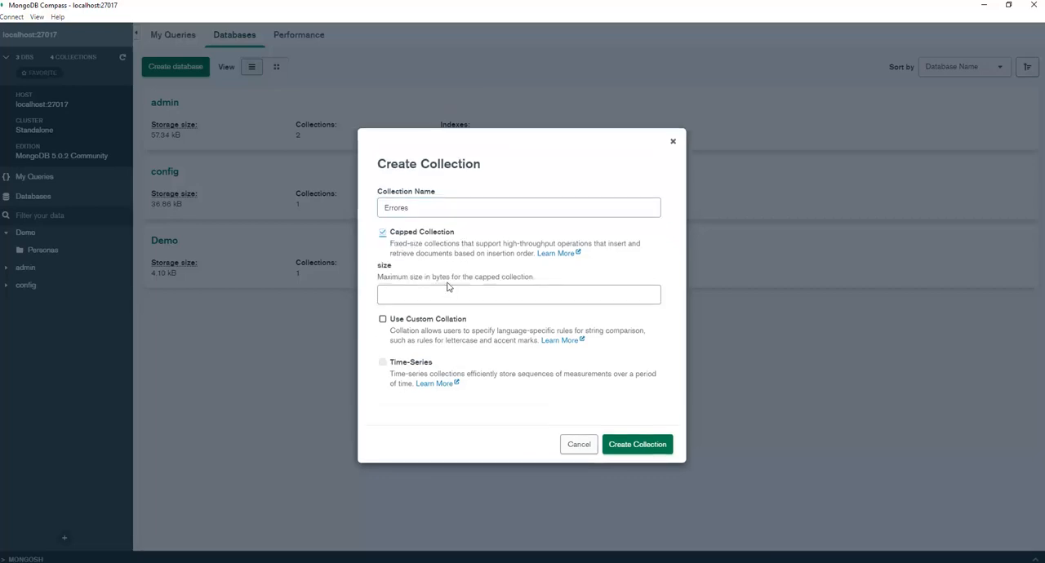
click(383, 274)
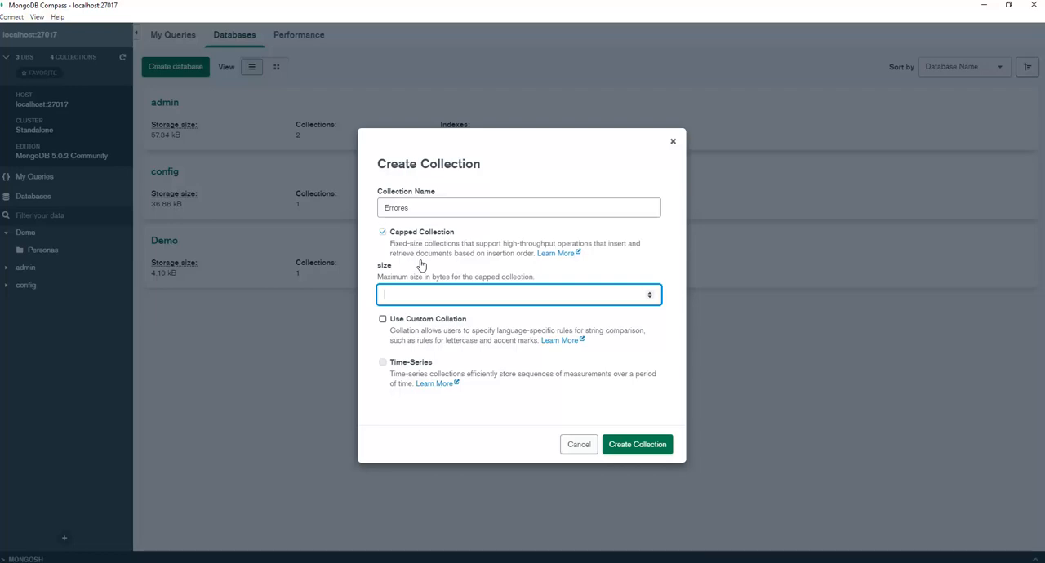
text(200)
drag(416, 278, 464, 278)
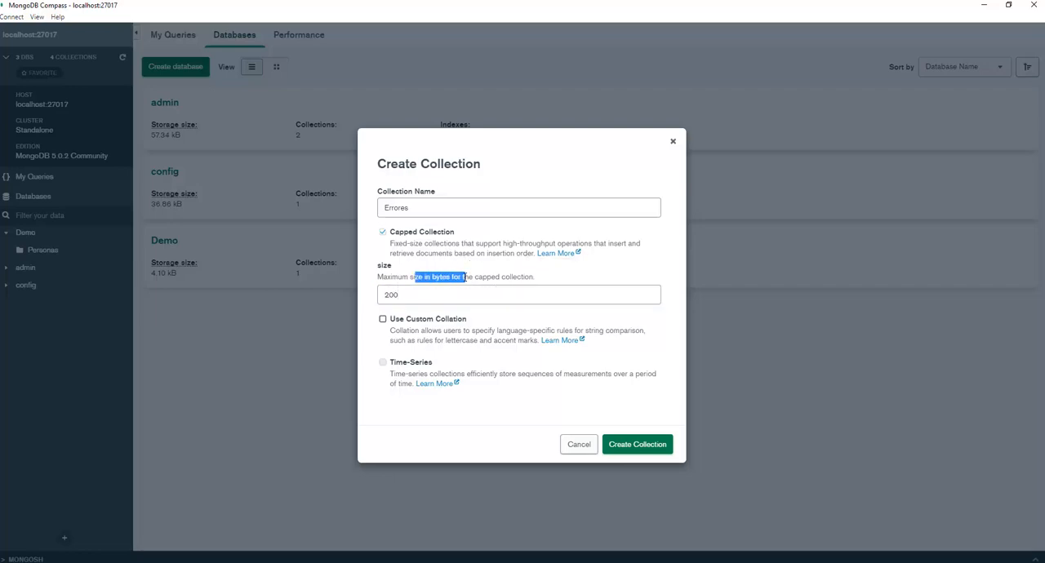
click(447, 280)
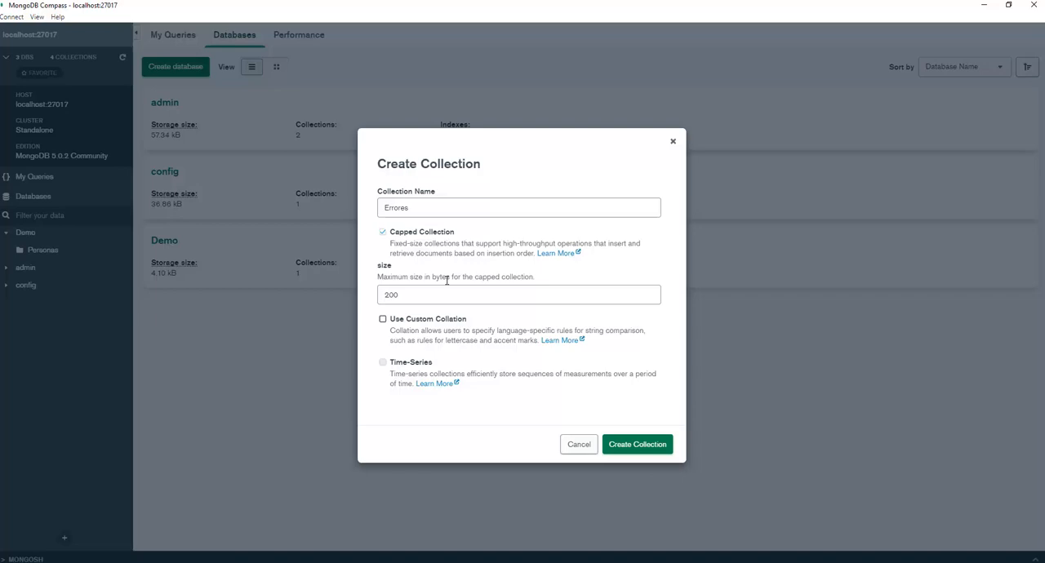
Change the capped collection's maximum size to 256 bytes and create the Errores collection.
click(441, 300)
text(2)
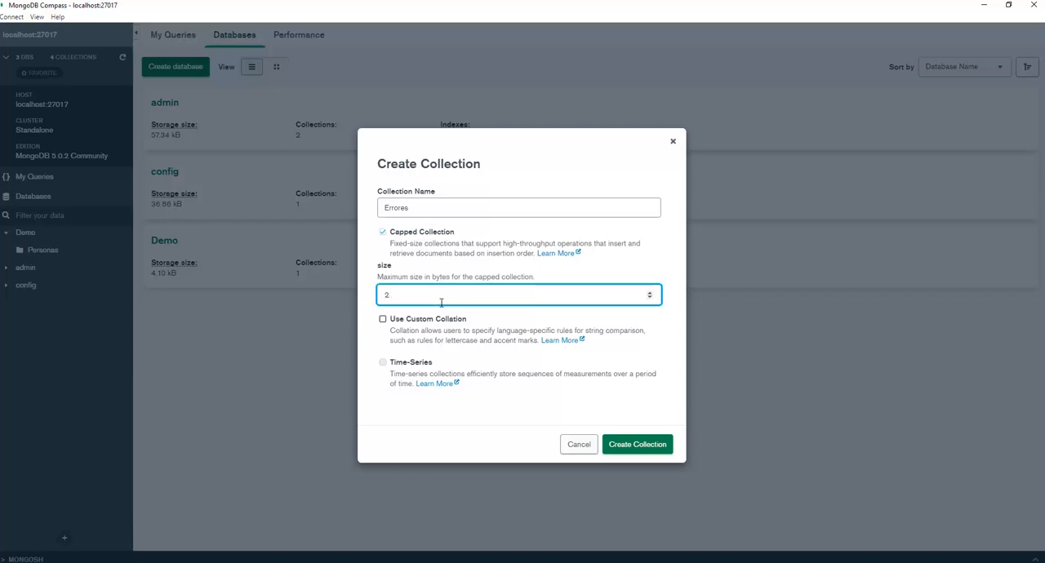
text(56)
click(631, 447)
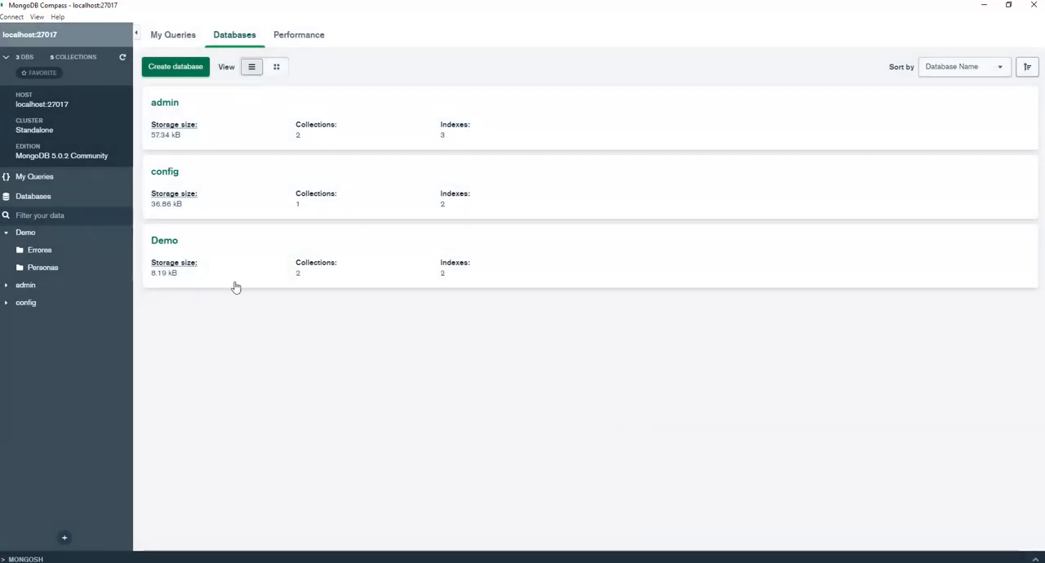
Open the Errores collection and look through its Aggregations, Schema, Explain Plan, Indexes and Validation sections, ending on its documents.
click(39, 255)
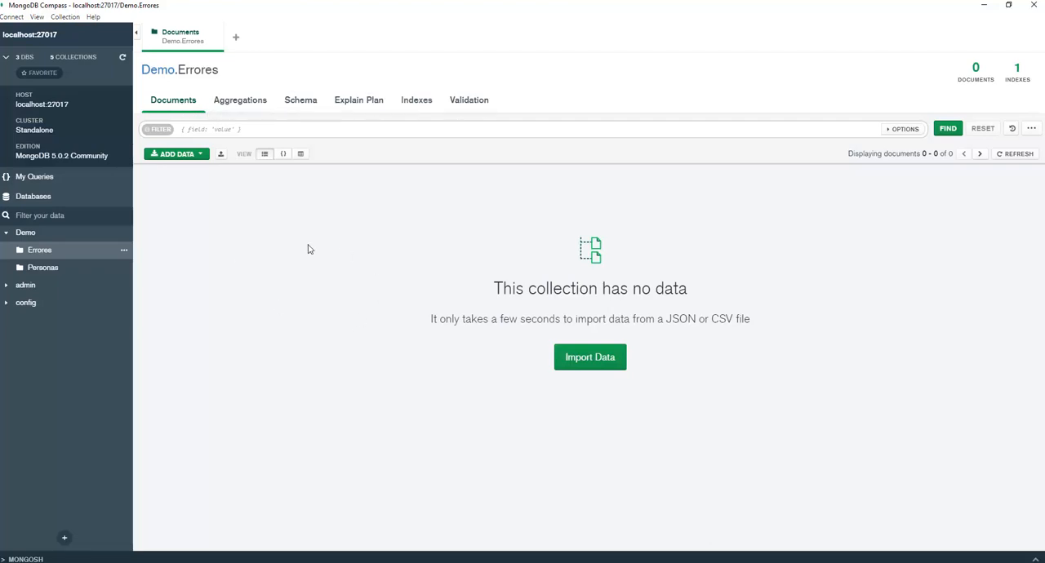
click(237, 102)
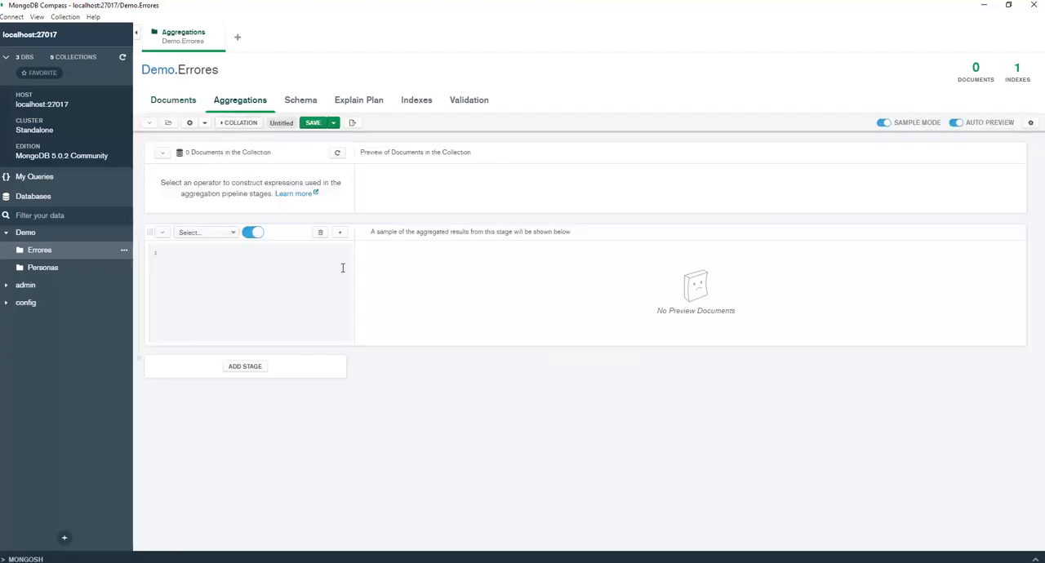
click(301, 101)
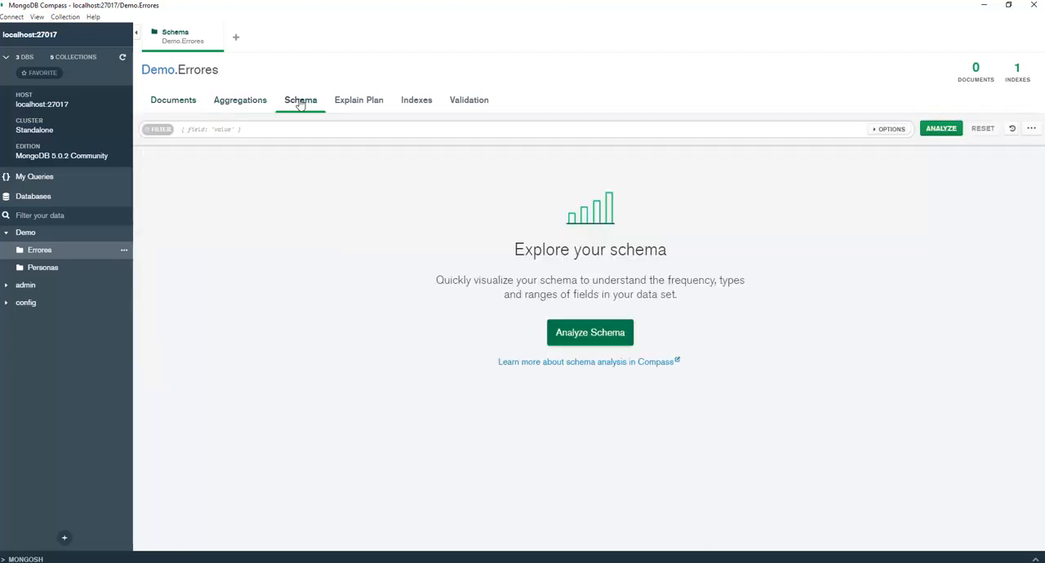
click(352, 102)
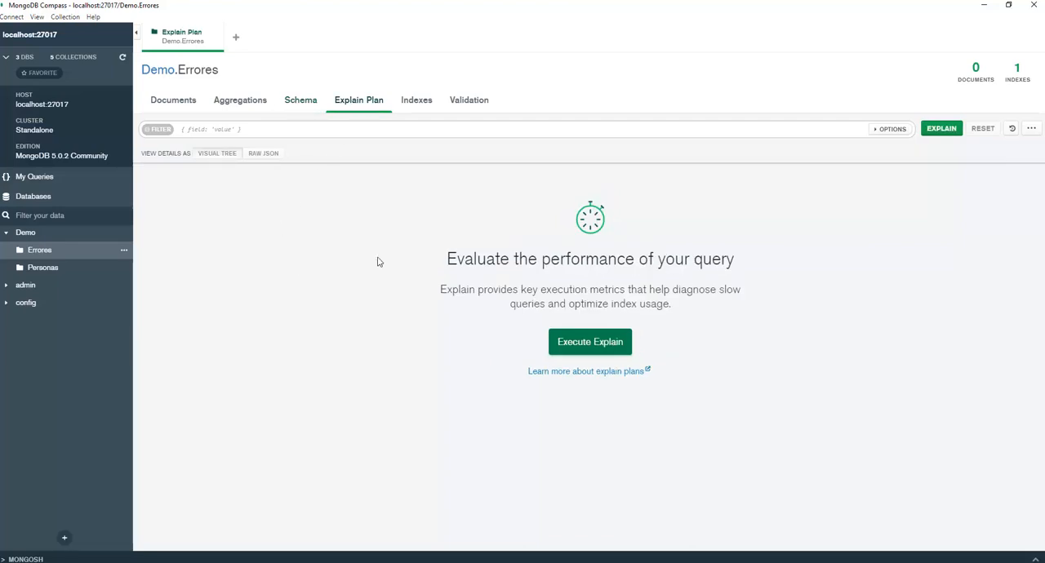
click(410, 106)
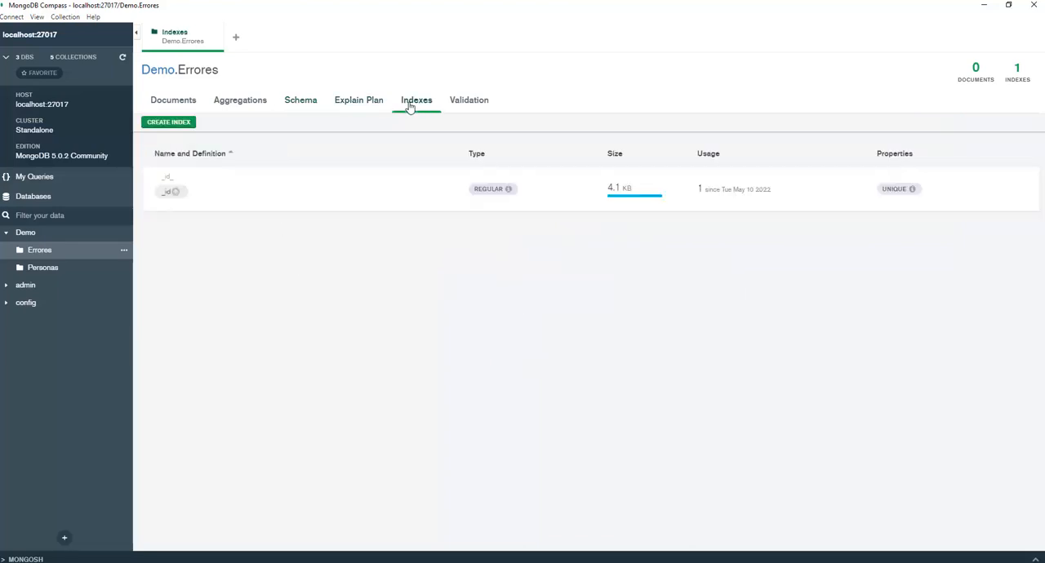
click(461, 106)
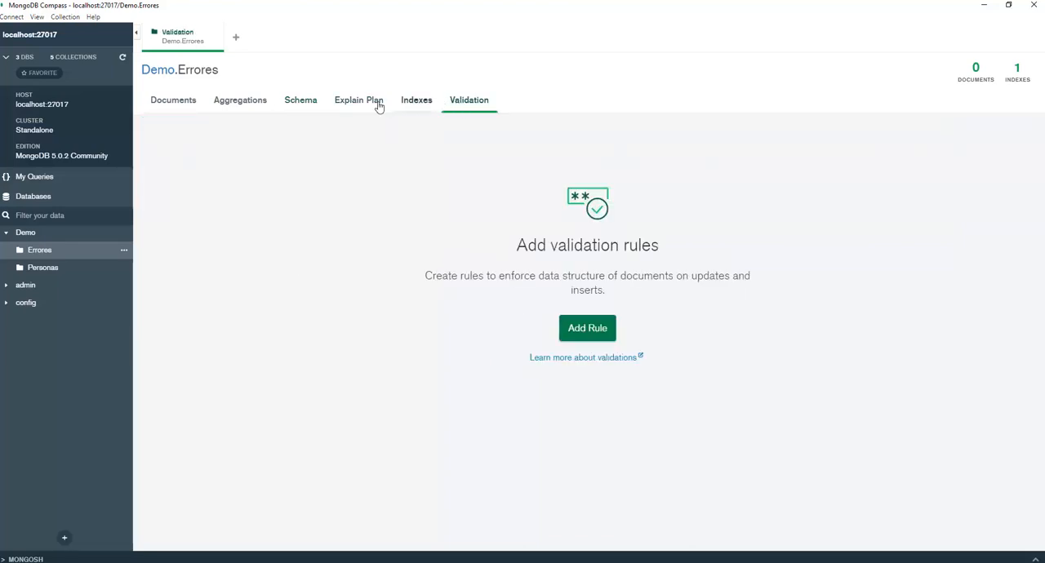
click(183, 103)
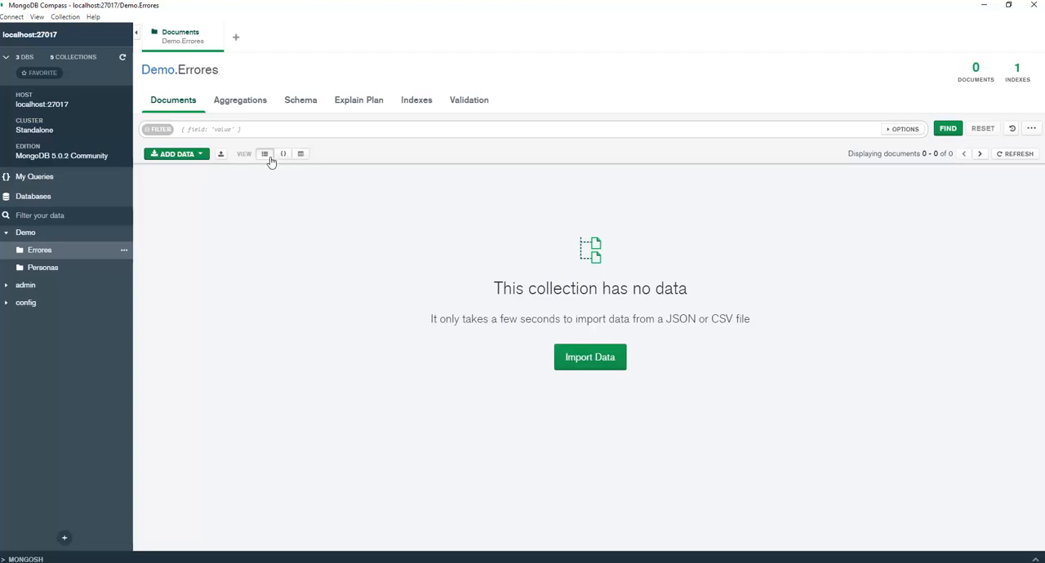
Examine the query filter and the additional query options for the Errores documents.
click(206, 129)
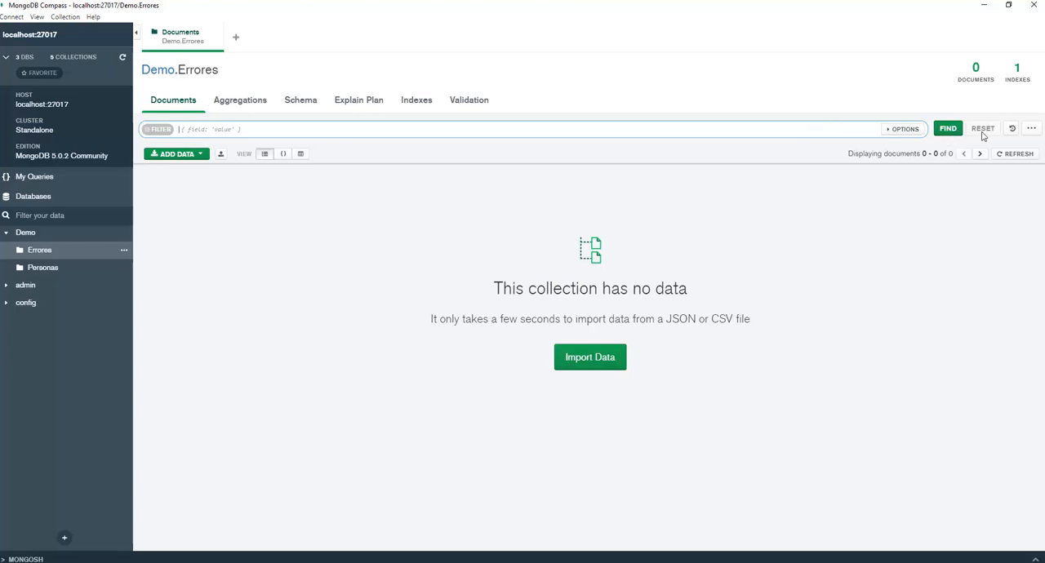
click(1031, 130)
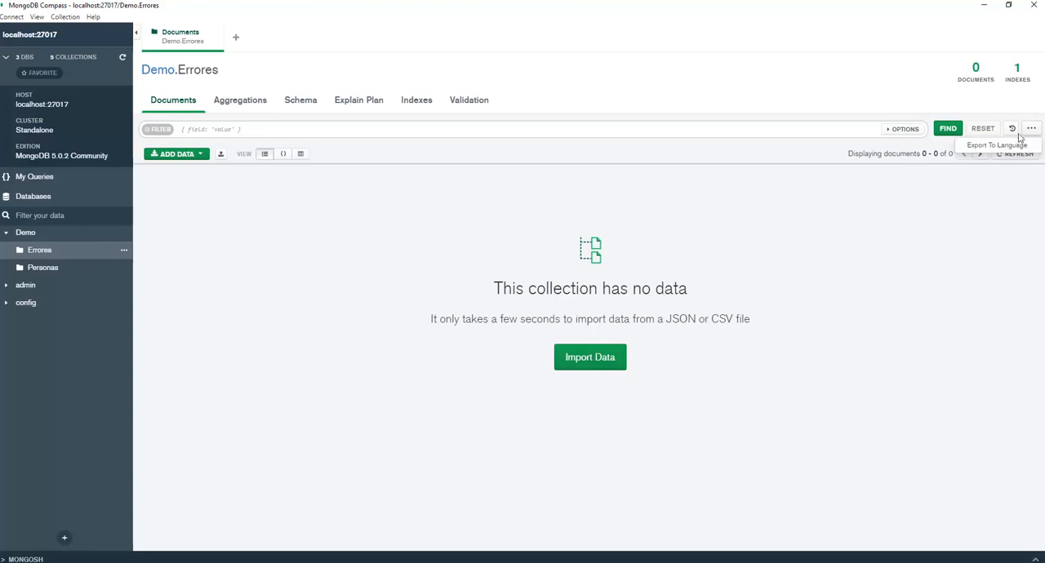
click(865, 199)
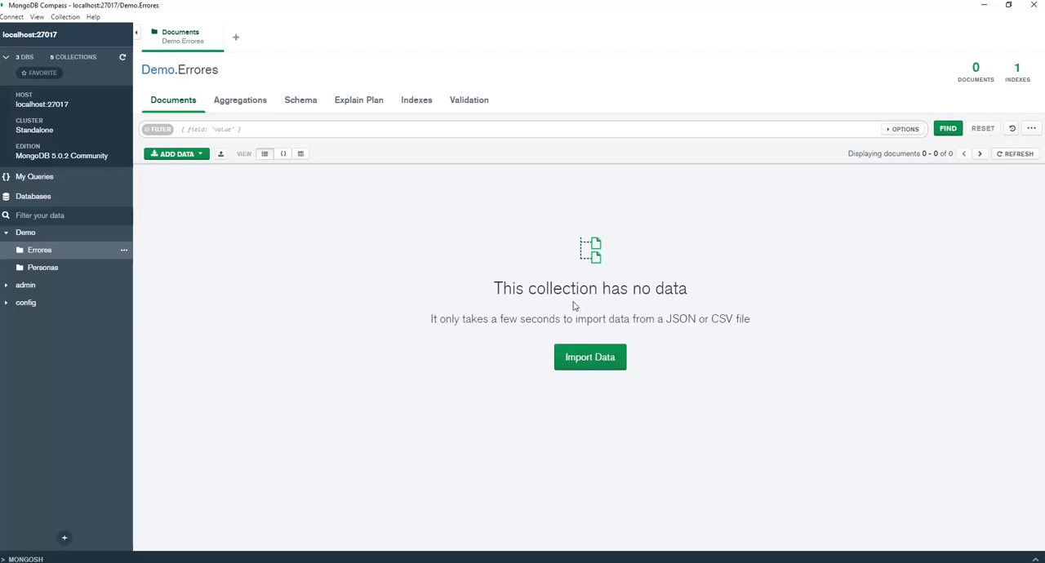
click(203, 155)
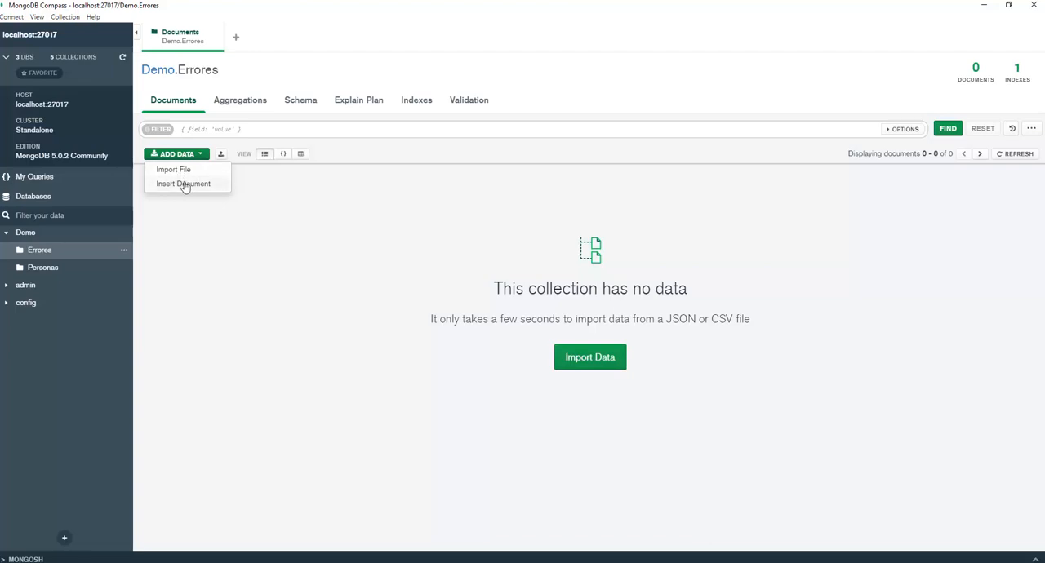
click(183, 184)
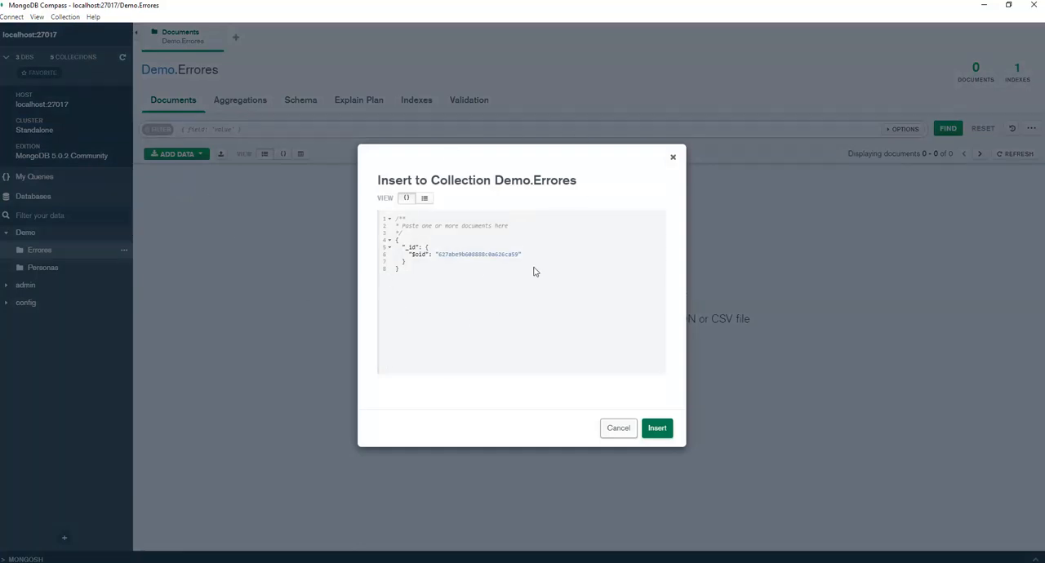
click(425, 201)
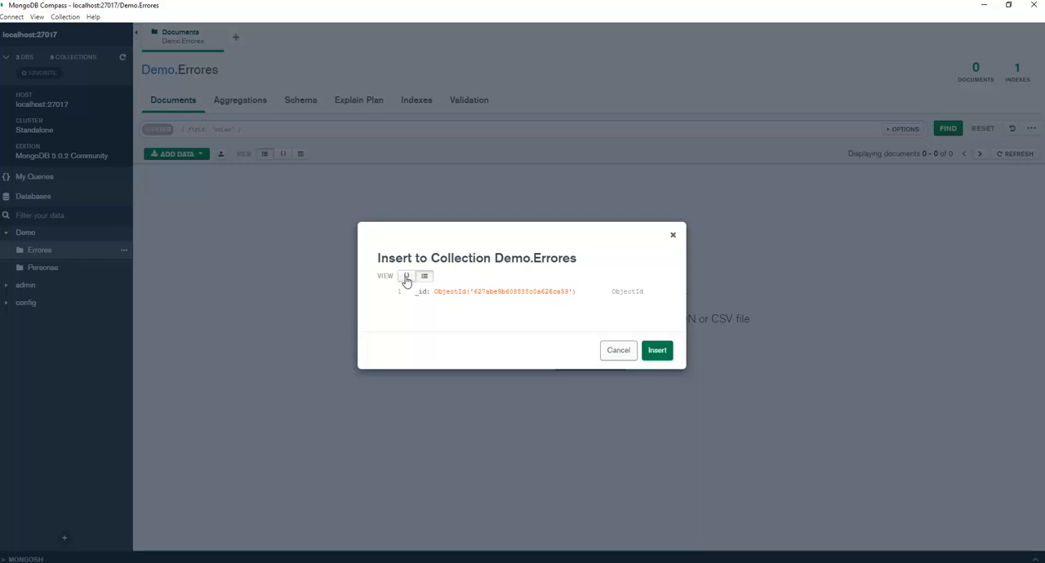
click(606, 351)
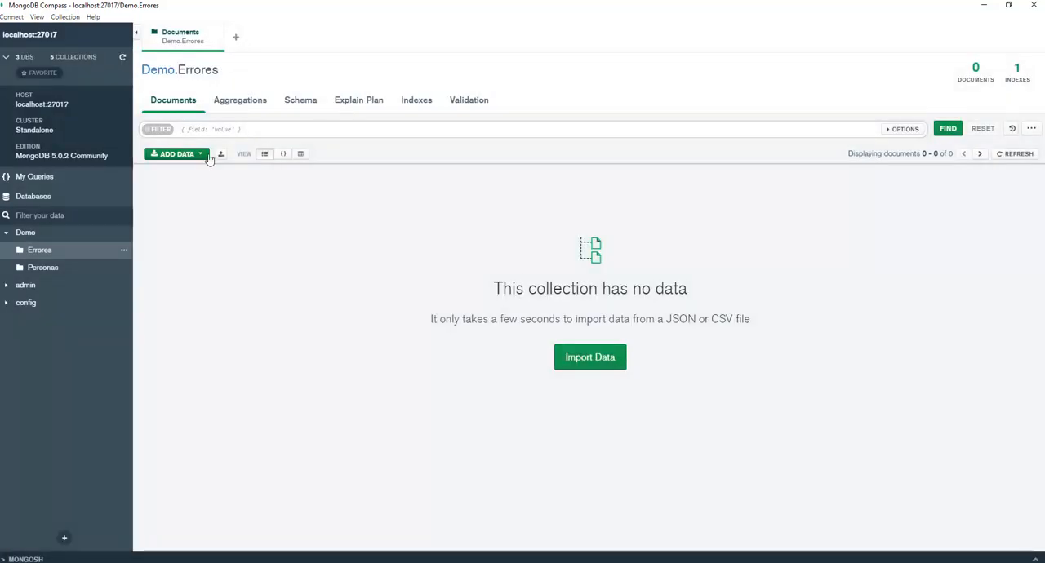
Start a new document for the Errores collection in JSON form and replace the template with an empty object.
click(207, 155)
click(186, 187)
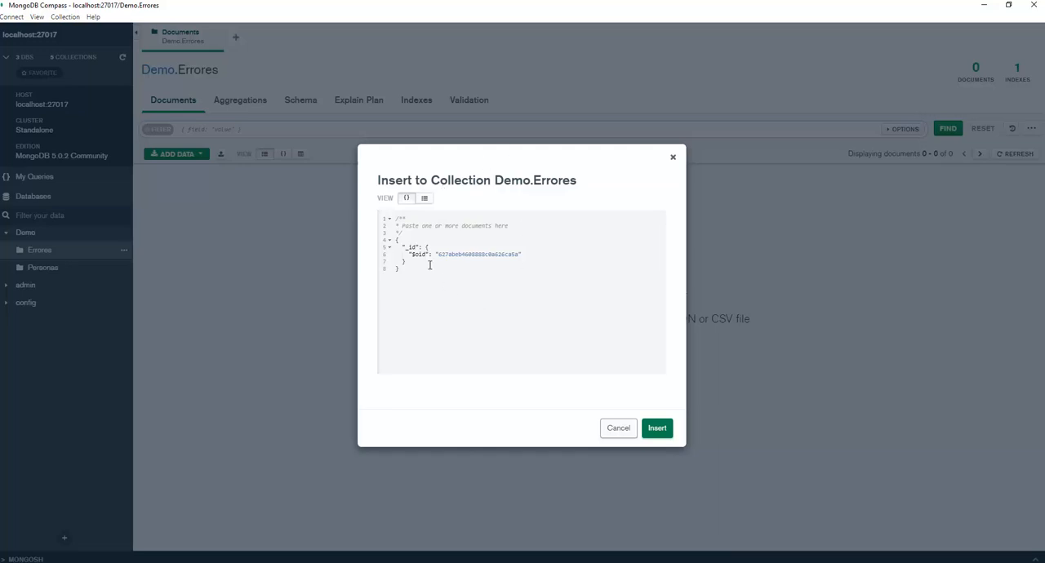
mouse_move(388, 219)
mouse_down()
mouse_move(418, 294)
mouse_move(400, 216)
mouse_up()
key(BackSpace)
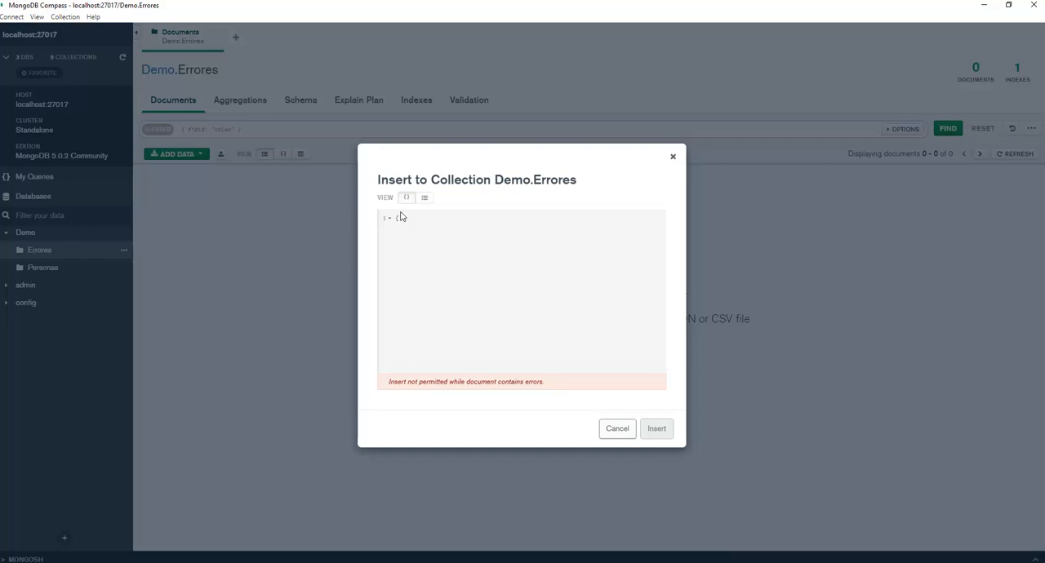
key(Return)
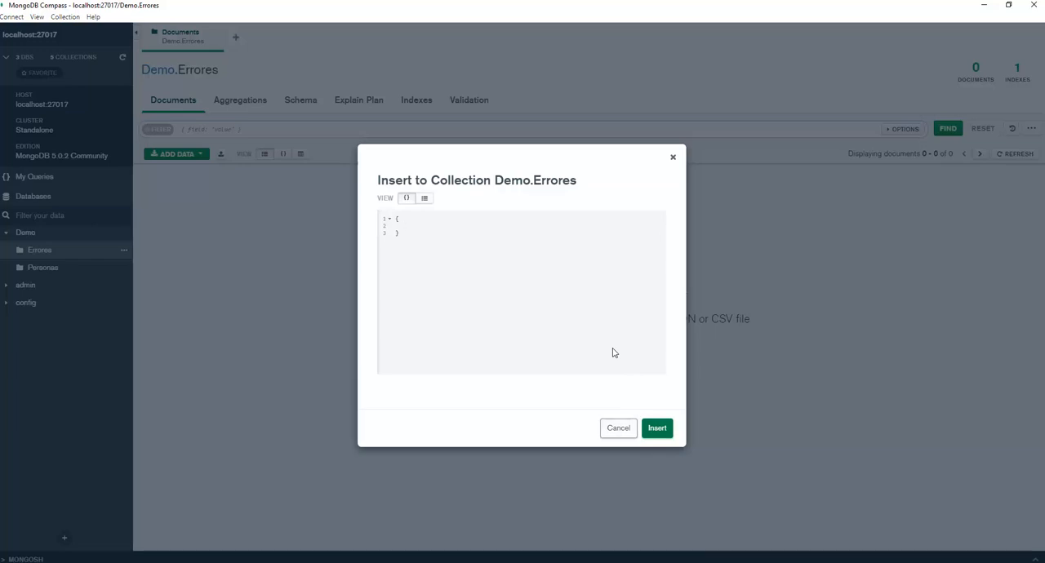
Enter the field "Error" with the value "Ninguno" in the JSON and insert the document into Errores.
text(")
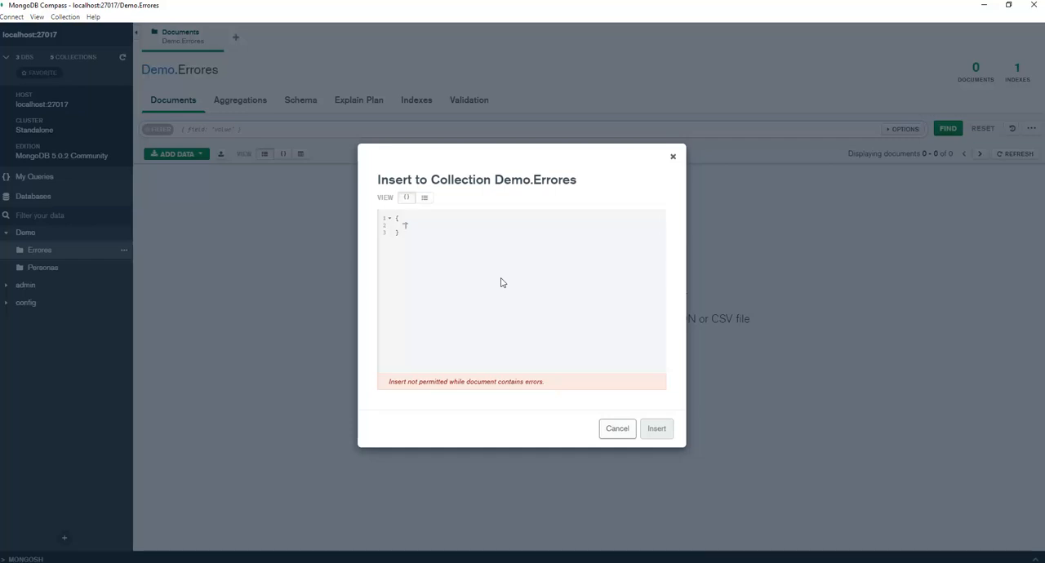
text(Error)
text(":)
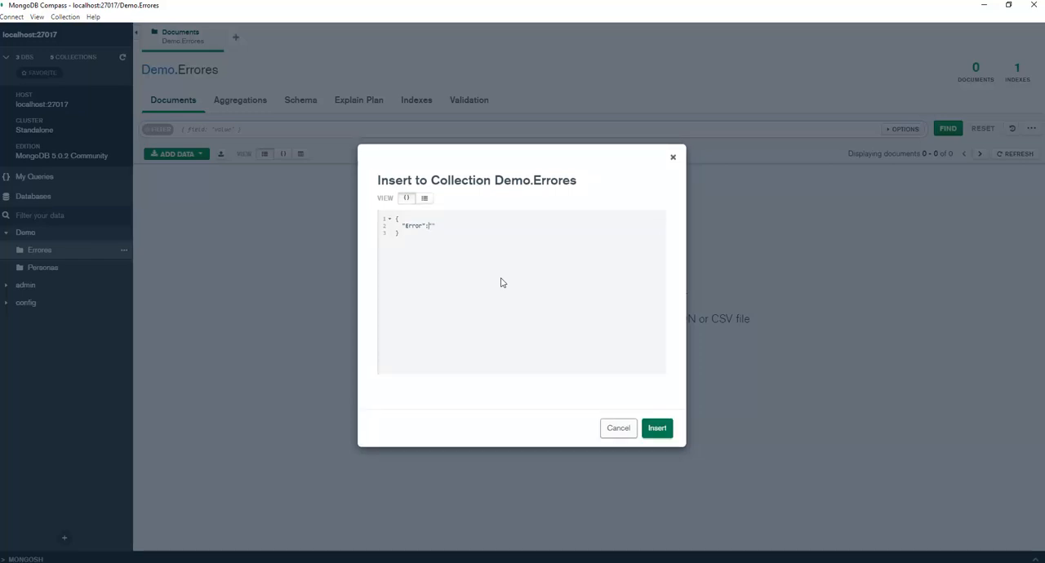
text(Ninguno)
click(399, 235)
double_click(412, 227)
click(426, 234)
double_click(413, 226)
click(413, 227)
double_click(443, 227)
click(659, 429)
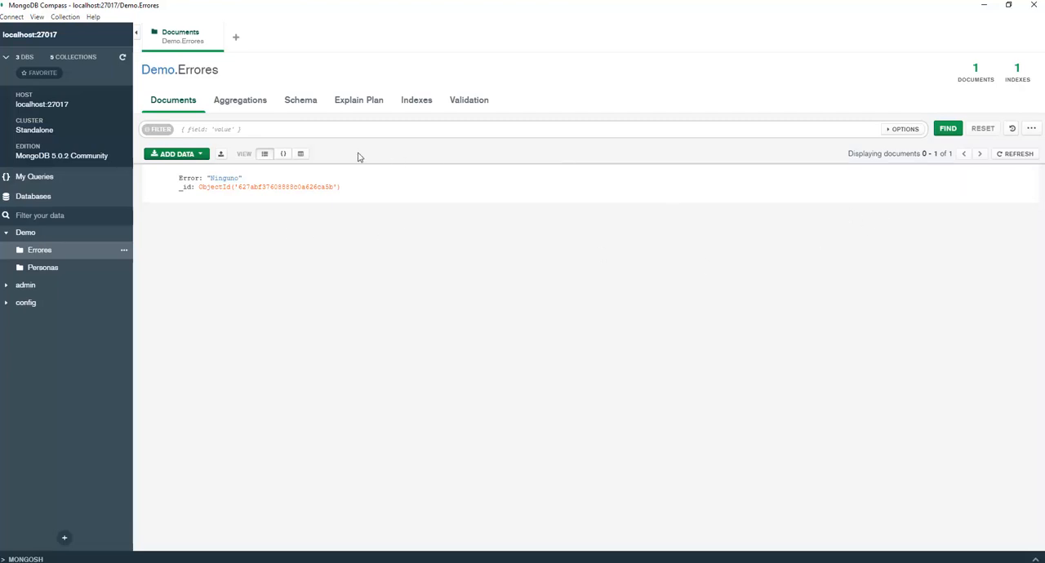
Examine the inserted document in JSON form with its _id expanded, in table form and in list form.
click(283, 155)
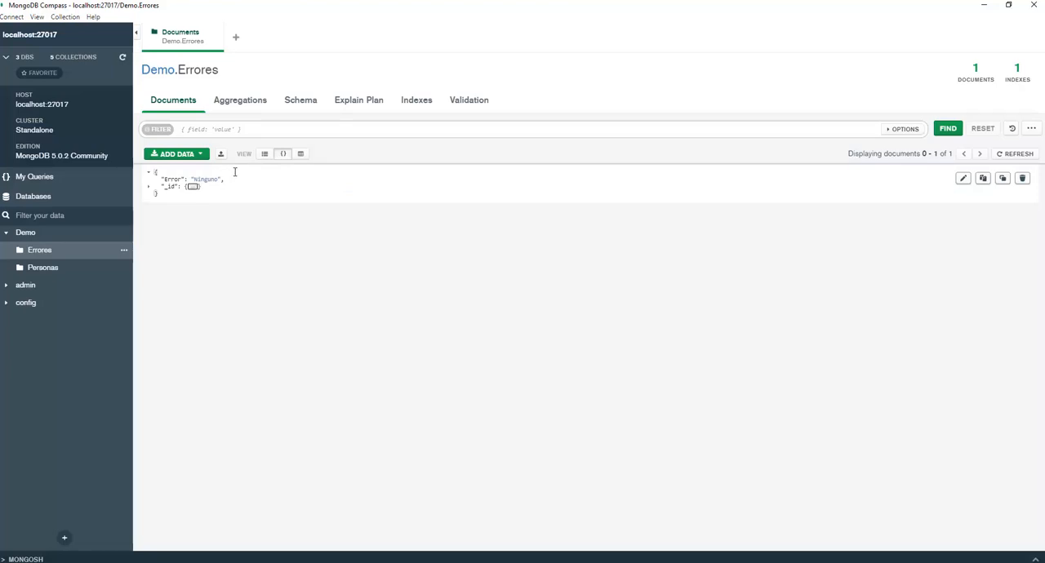
click(149, 187)
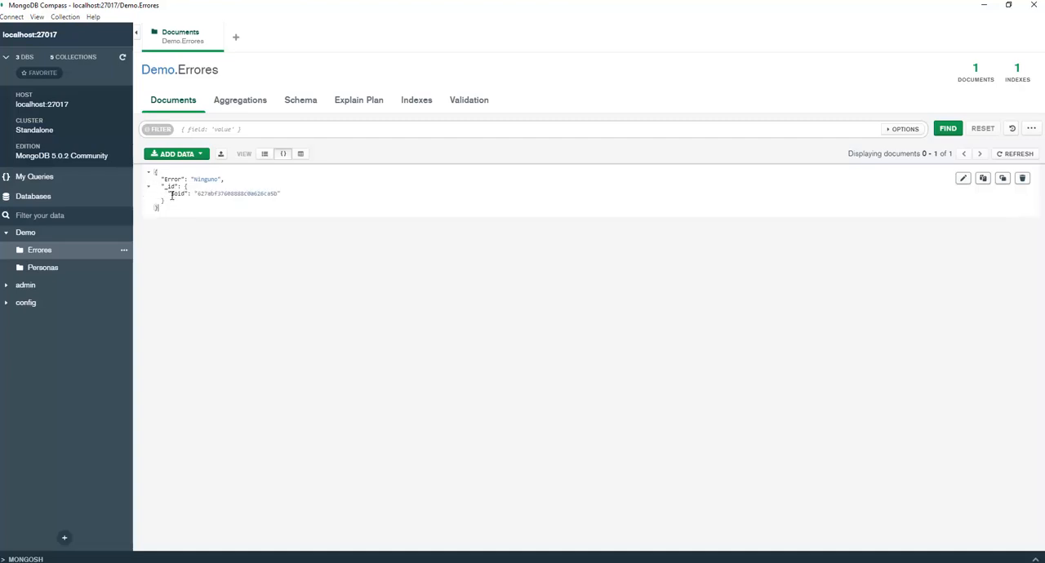
drag(196, 195, 280, 194)
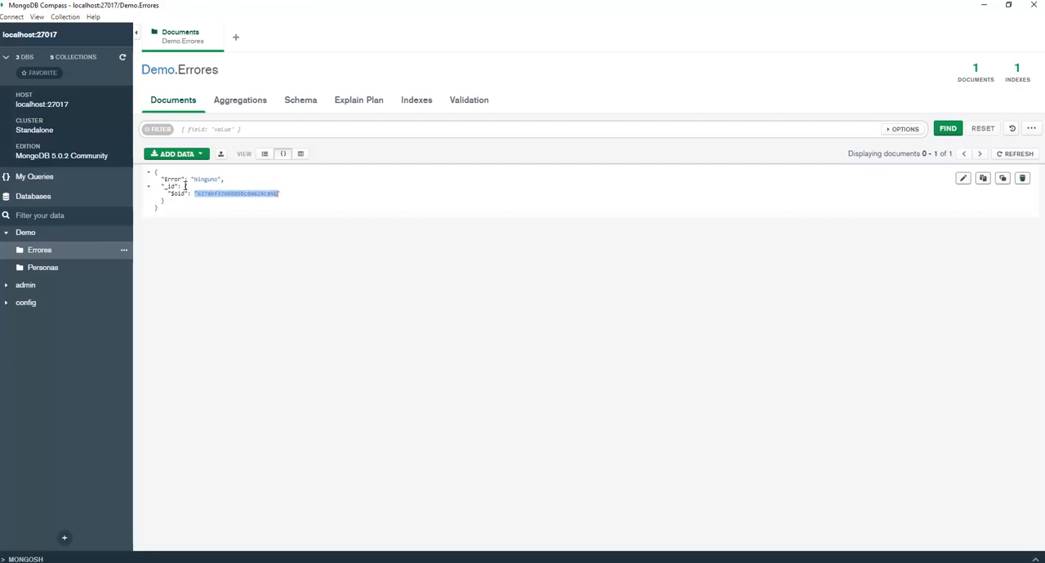
click(300, 155)
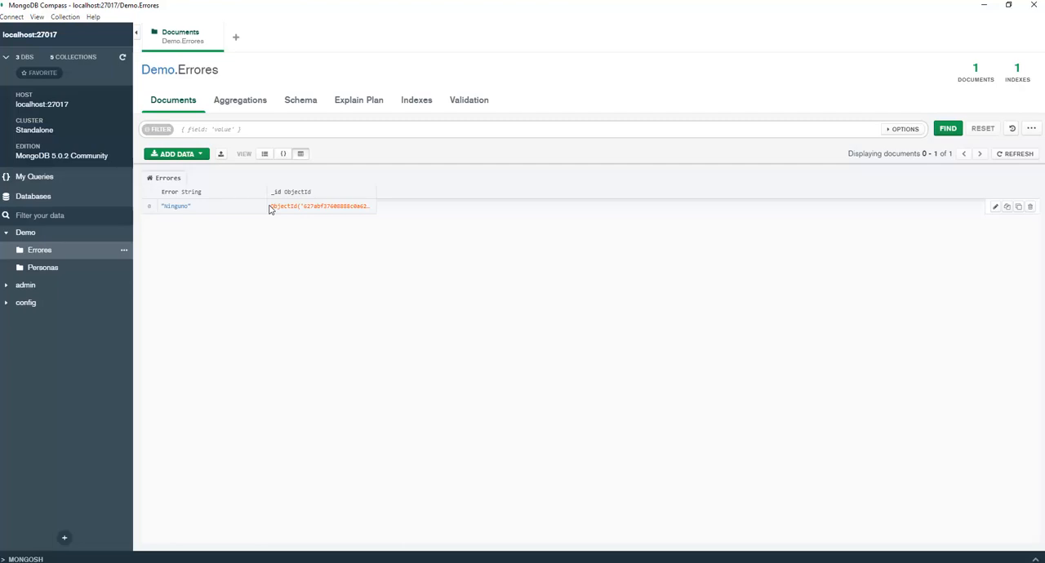
click(265, 154)
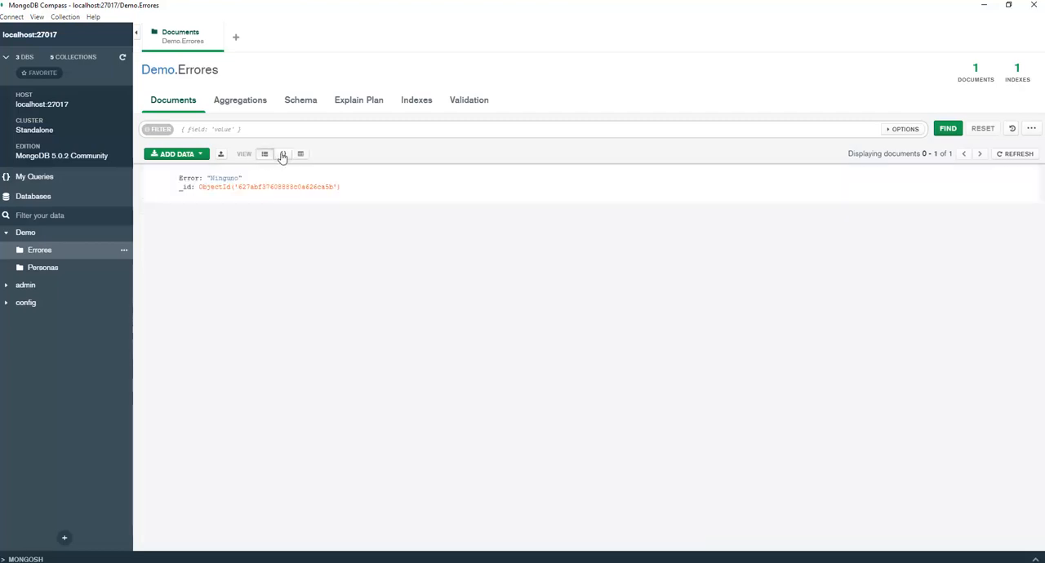
drag(179, 188, 343, 192)
click(342, 192)
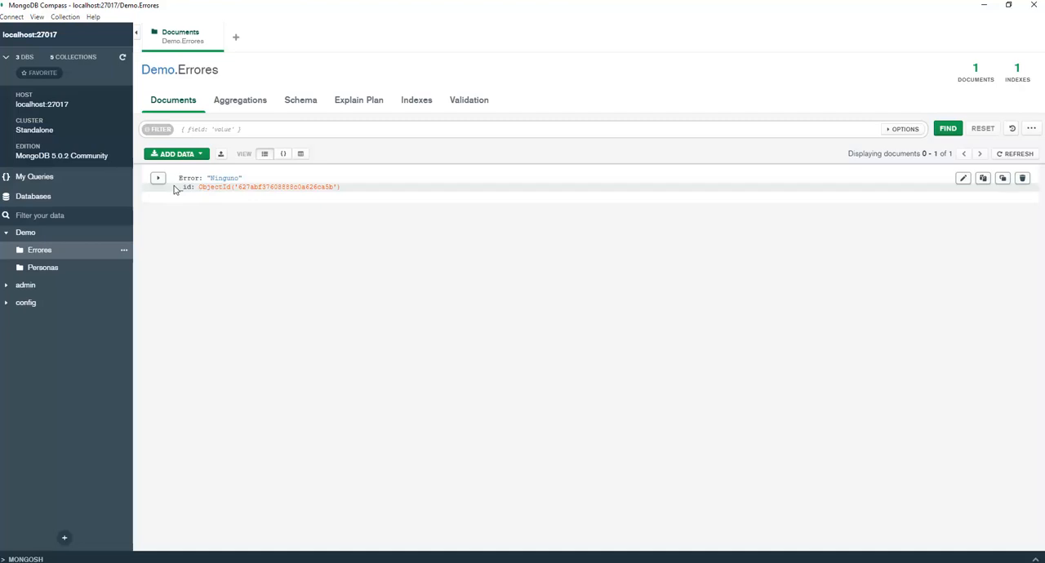
Start another new document for the Errores collection and switch it to the field-by-field form.
click(199, 154)
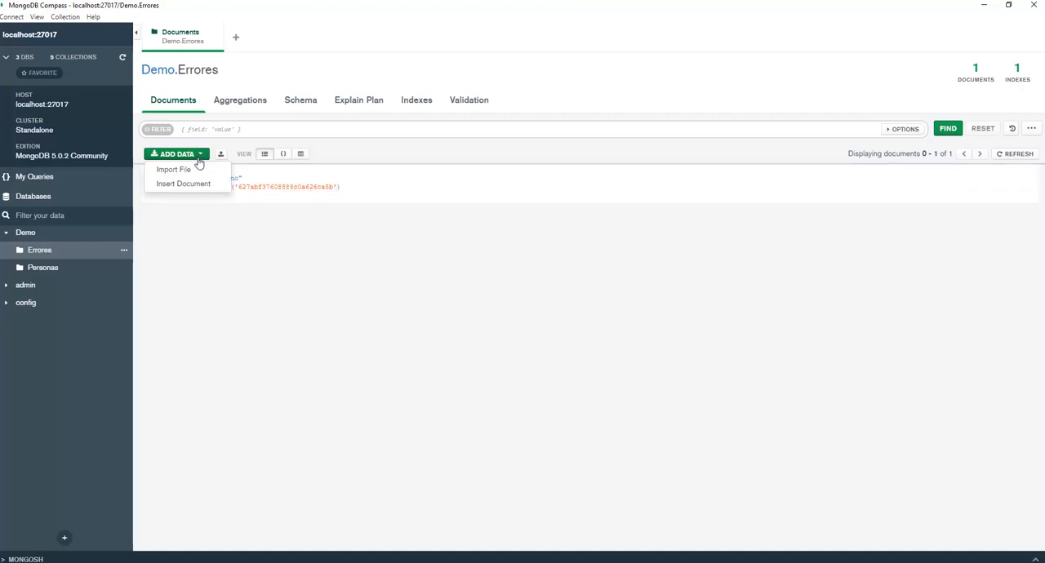
click(199, 186)
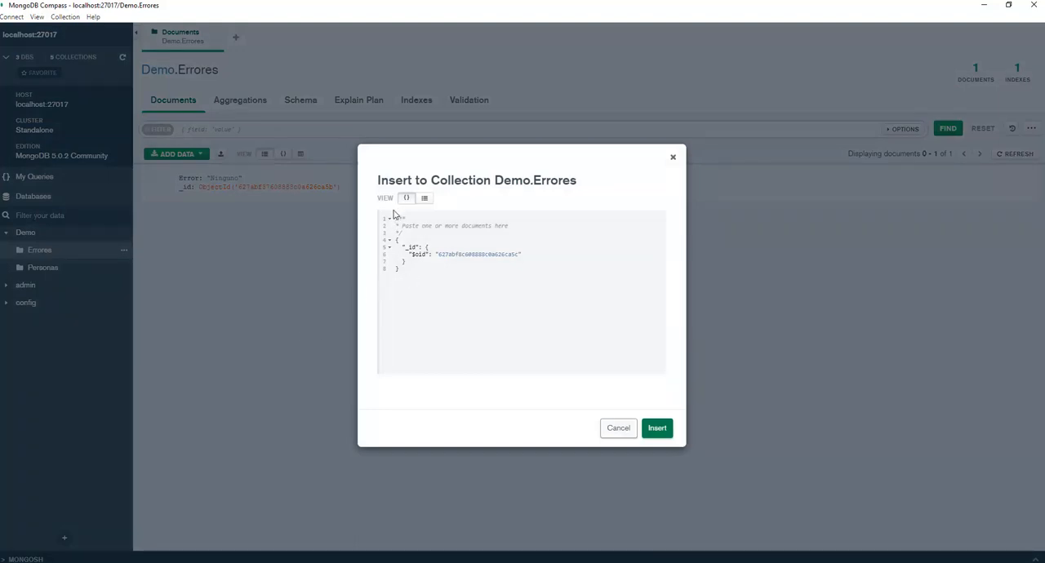
click(424, 199)
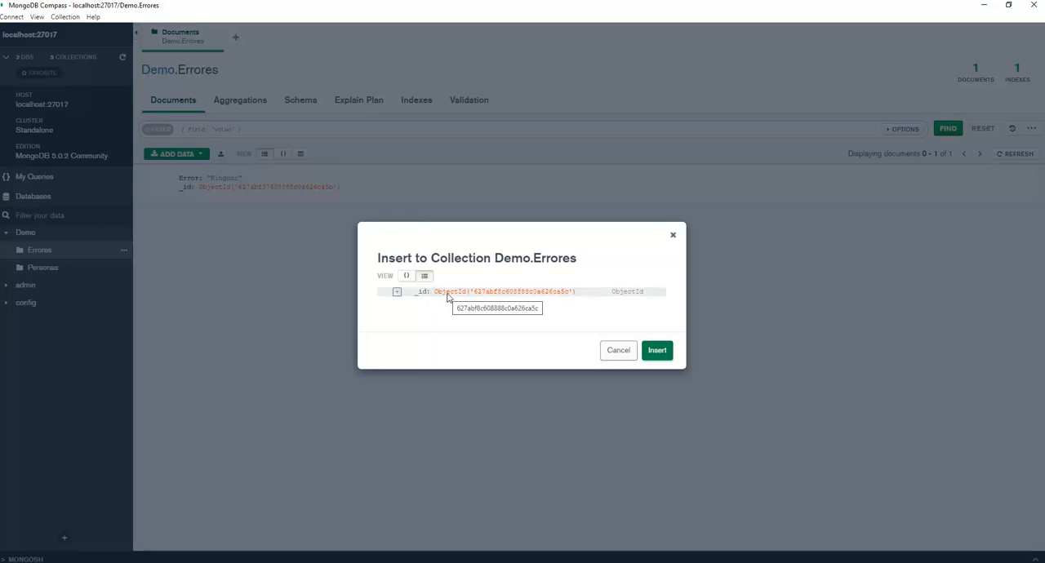
Try adding a string field Error with the value "Error de consulta datos" after _id, and remove the field again.
click(397, 293)
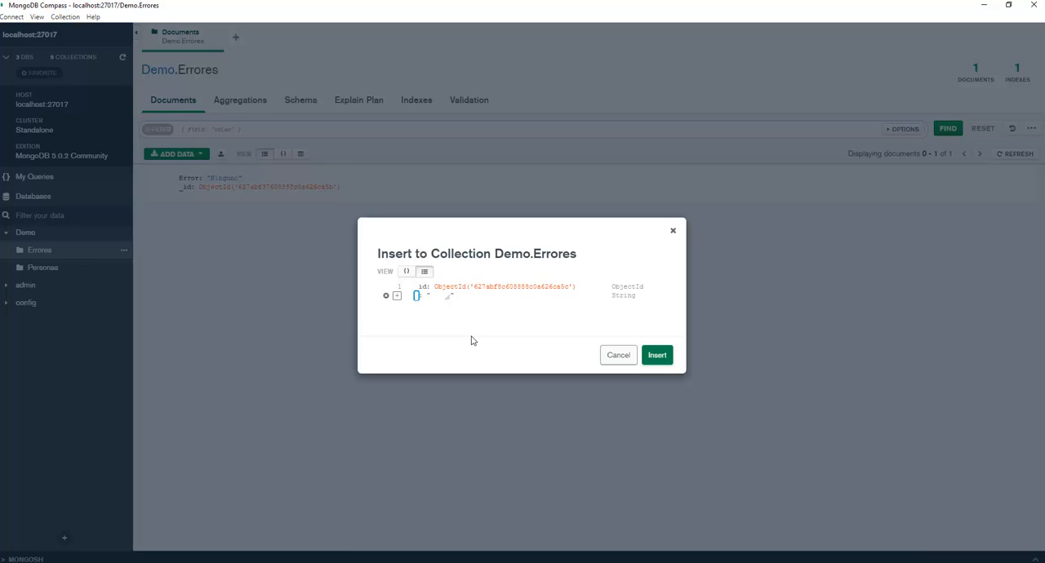
text(Error)
click(455, 296)
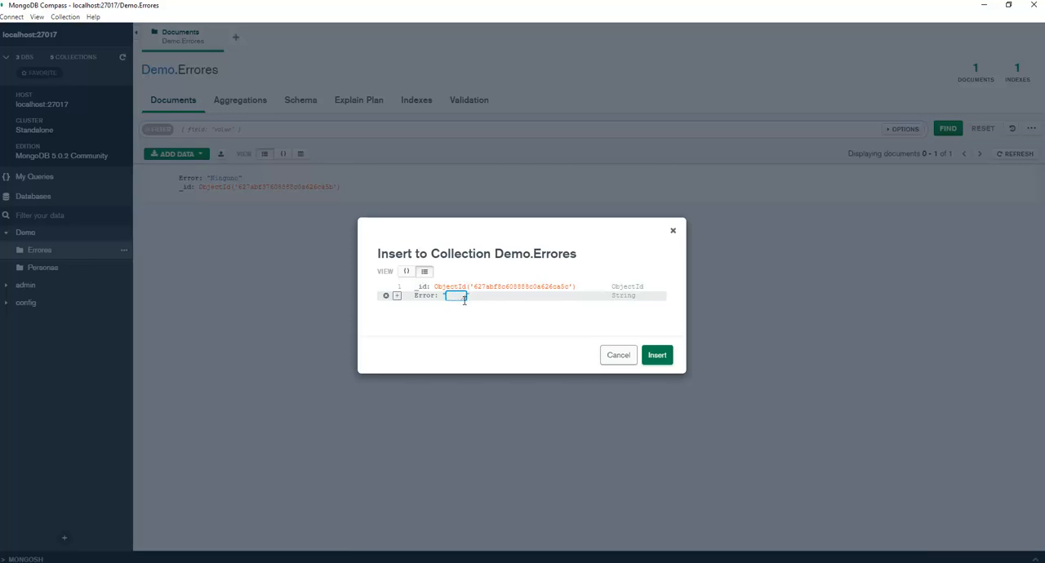
text(Error de consulta)
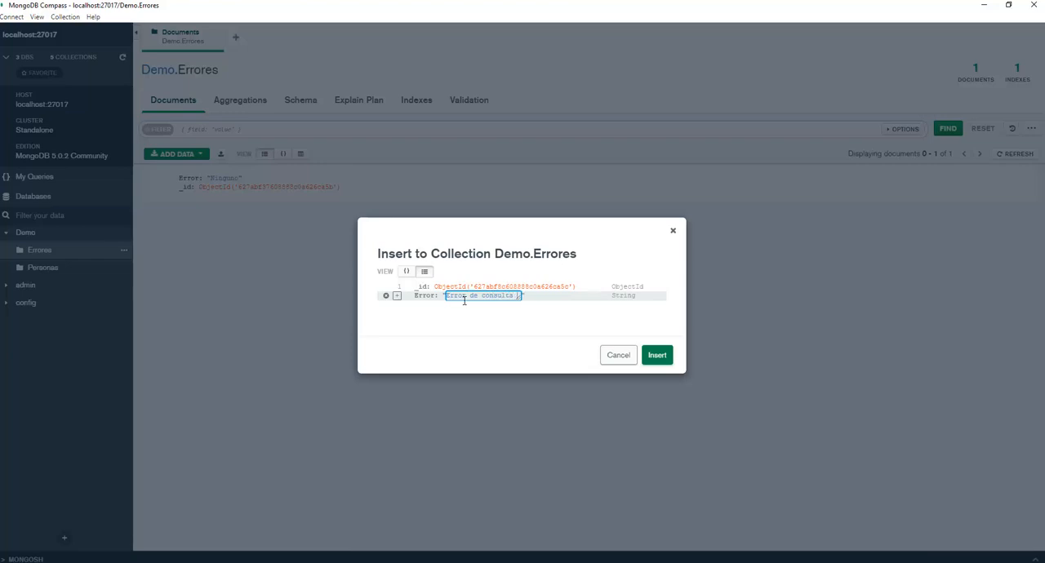
text( datos)
click(386, 297)
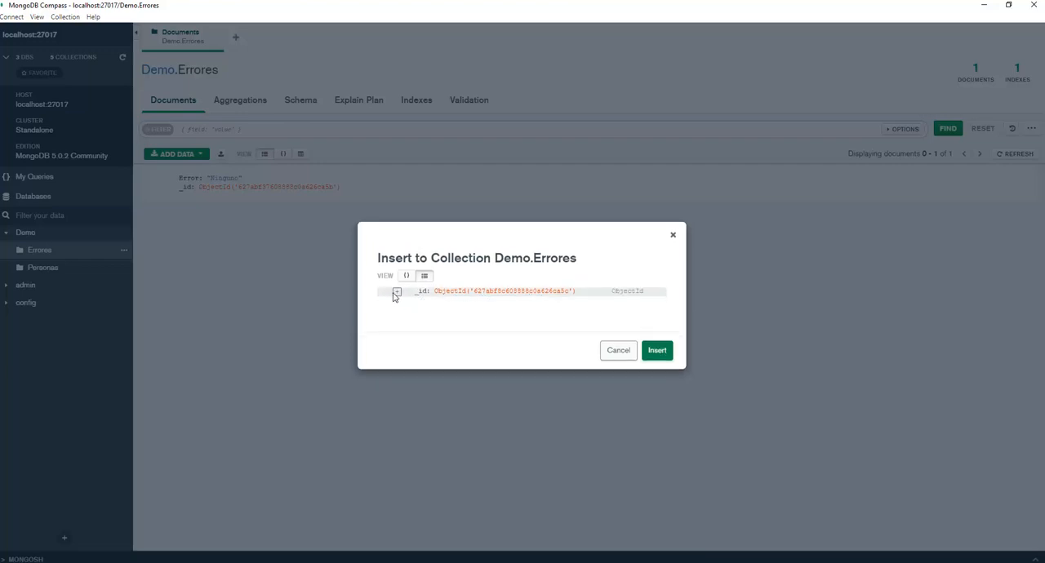
Add a string field Error with the value "Error de datos" after _id in the new Errores document.
click(396, 292)
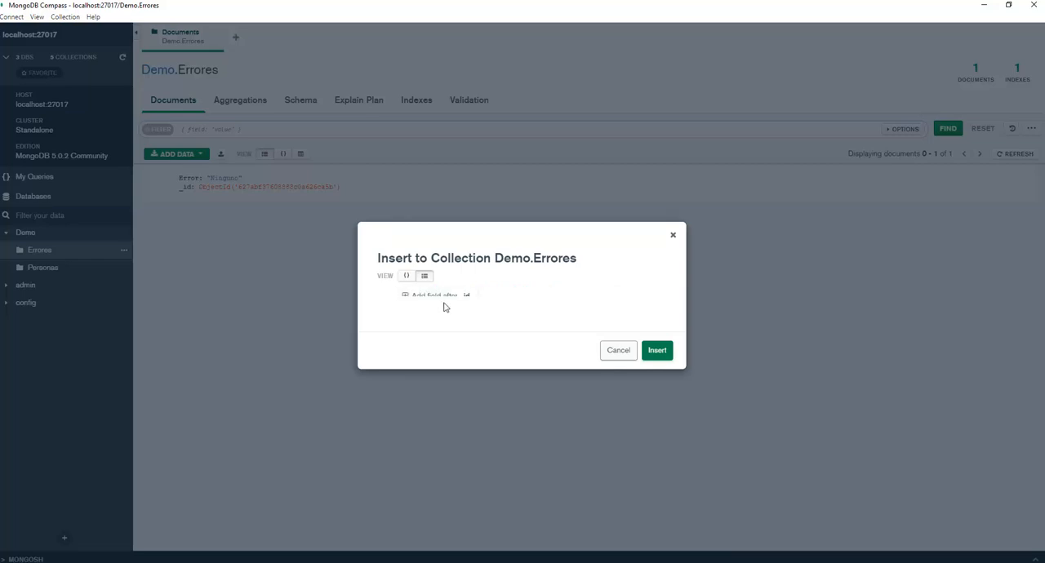
click(445, 297)
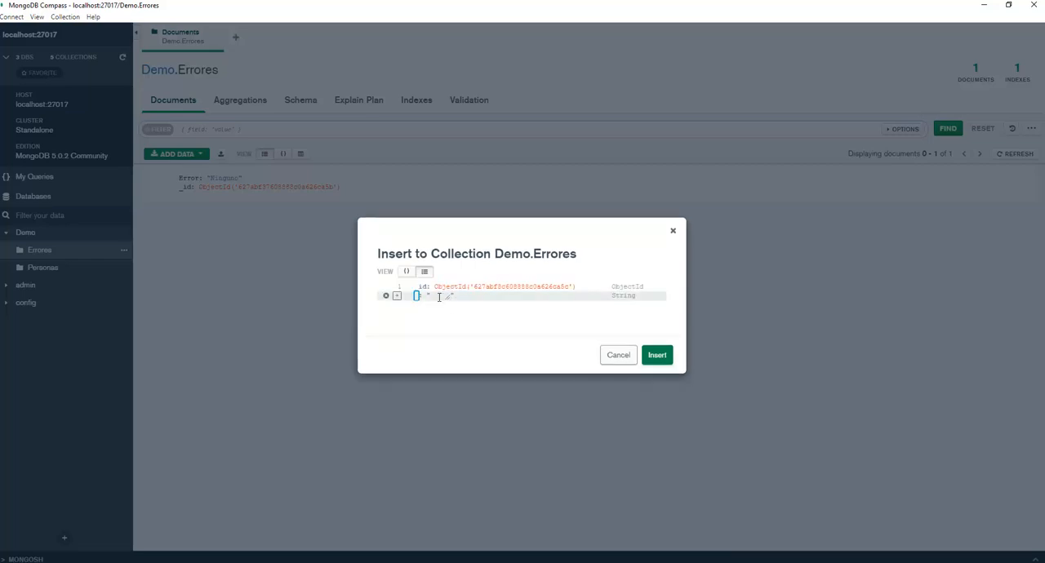
text(Error)
click(473, 297)
double_click(443, 294)
text(Error)
click(446, 294)
double_click(446, 294)
text(Error de cone)
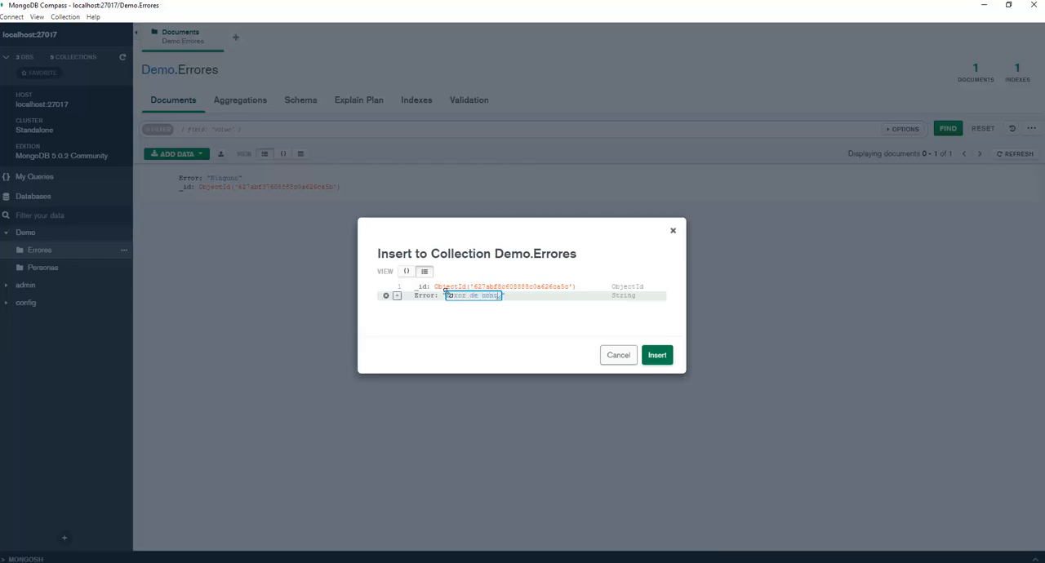
key(BackSpace)
key(BackSpace)
key(BackSpace)
key(BackSpace)
text(datos)
Add a field IDError after Error with the value 1 as Int32, and insert the document into Errores.
click(397, 297)
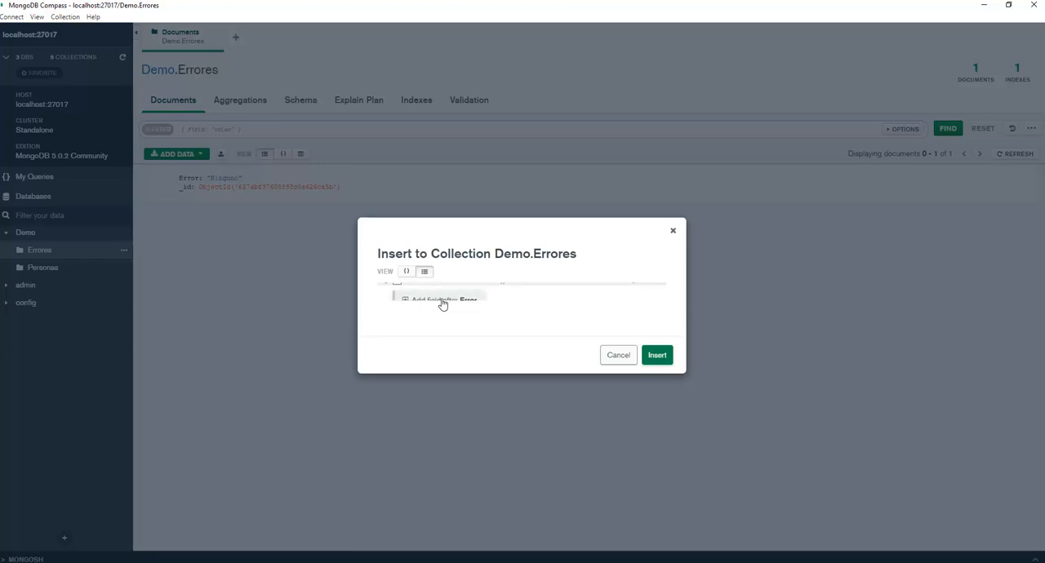
click(442, 301)
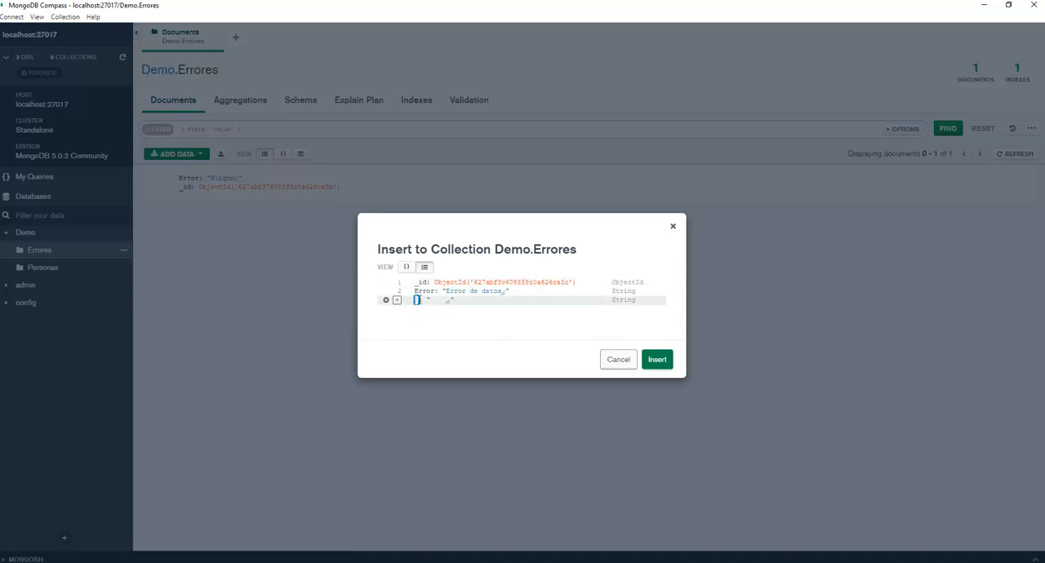
text(Errors)
click(418, 300)
text(ID)
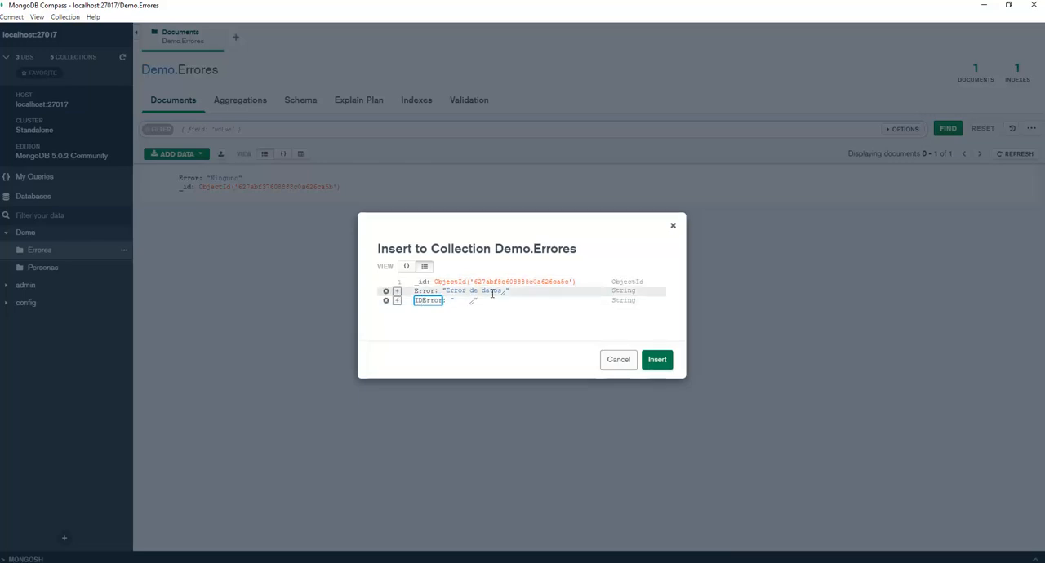
click(463, 301)
click(657, 301)
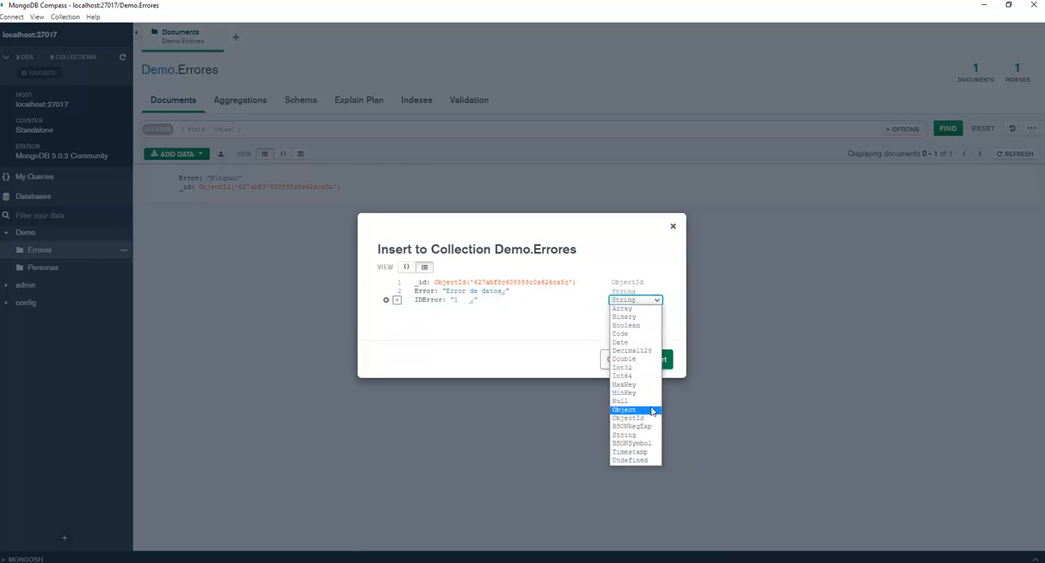
click(634, 370)
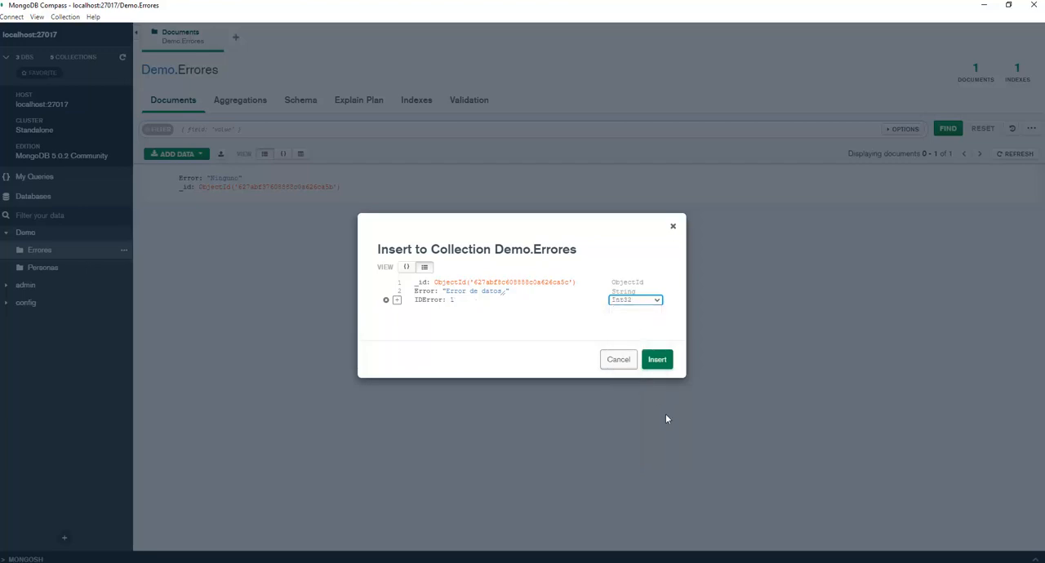
click(660, 364)
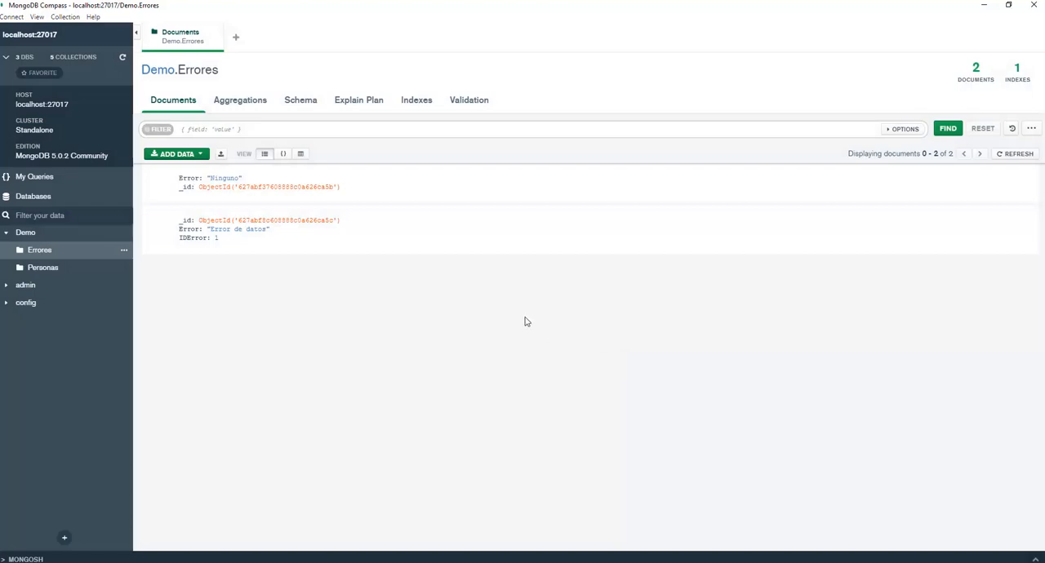
Examine both Errores documents in JSON form with the first one's _id expanded, and compare their fields in table form.
click(283, 155)
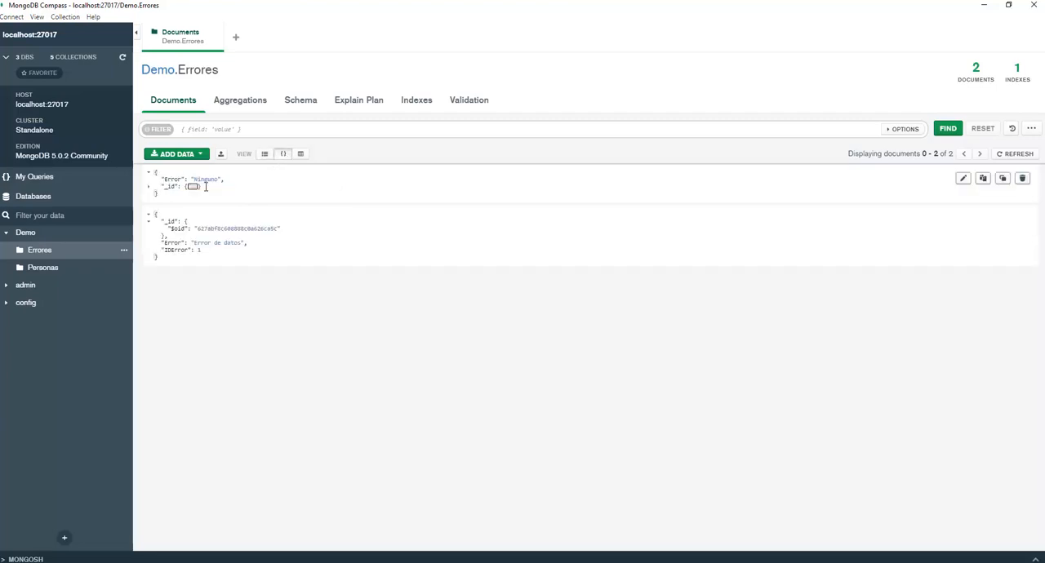
click(150, 186)
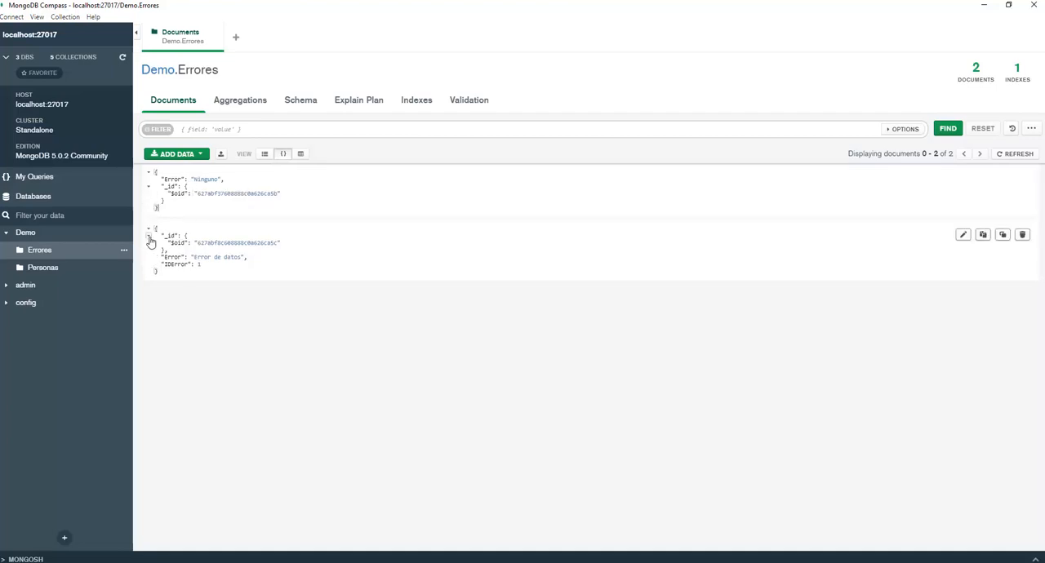
click(221, 255)
drag(161, 257, 247, 256)
click(220, 264)
drag(202, 264, 197, 263)
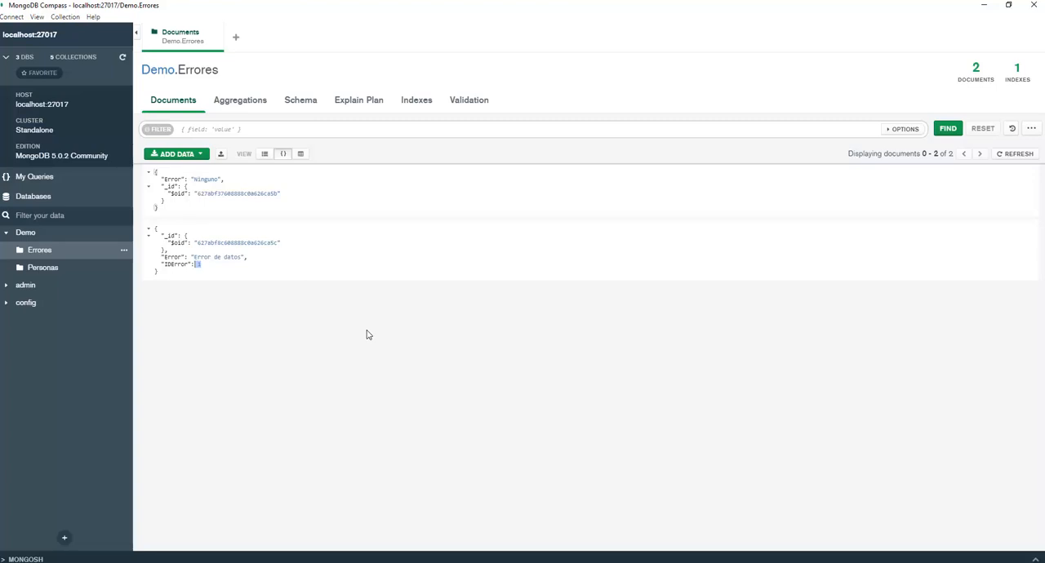
click(221, 265)
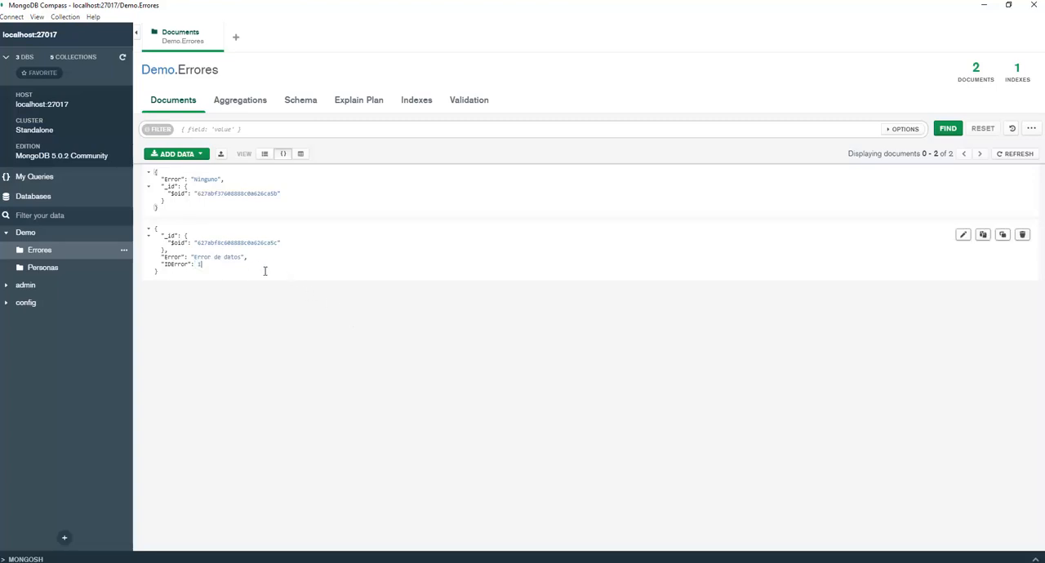
click(300, 154)
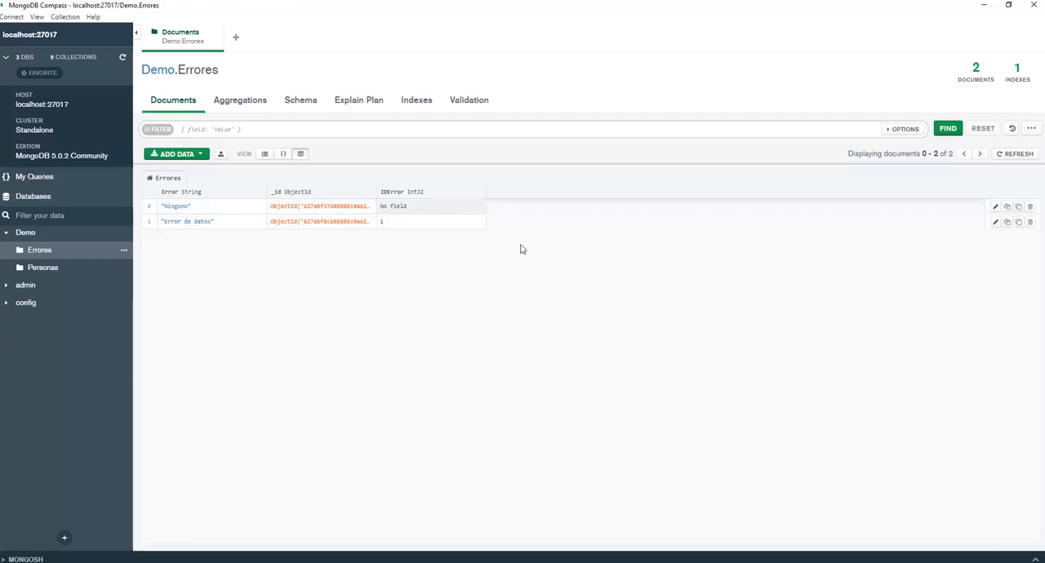
Start a new Errores document with the JSON field "Error" set to "Error de recuperacion de la informacion qus se desarrollo al momeno de insertar".
click(201, 155)
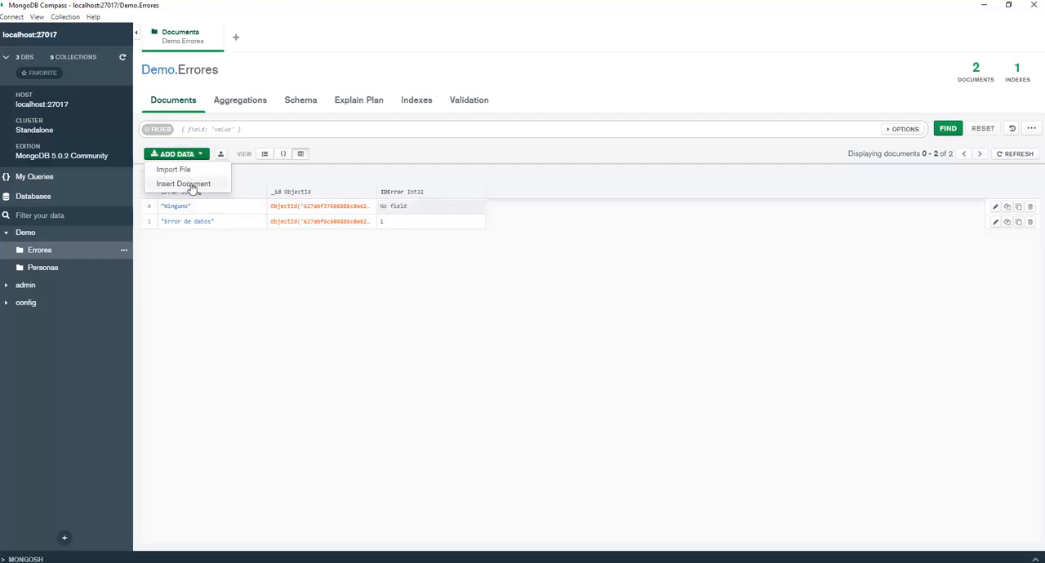
click(190, 184)
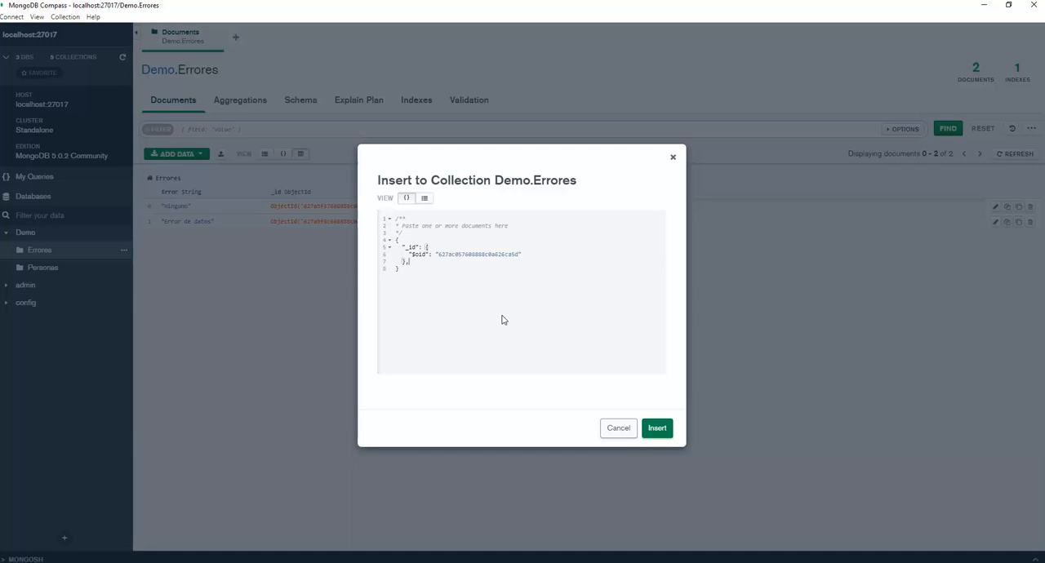
key(Return)
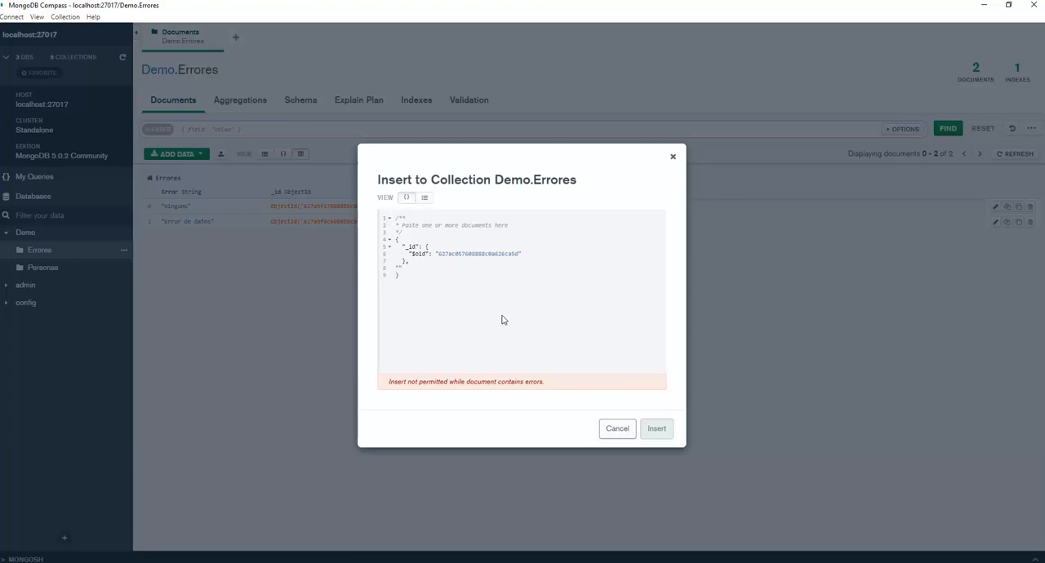
text("Error)
text(:"Error de )
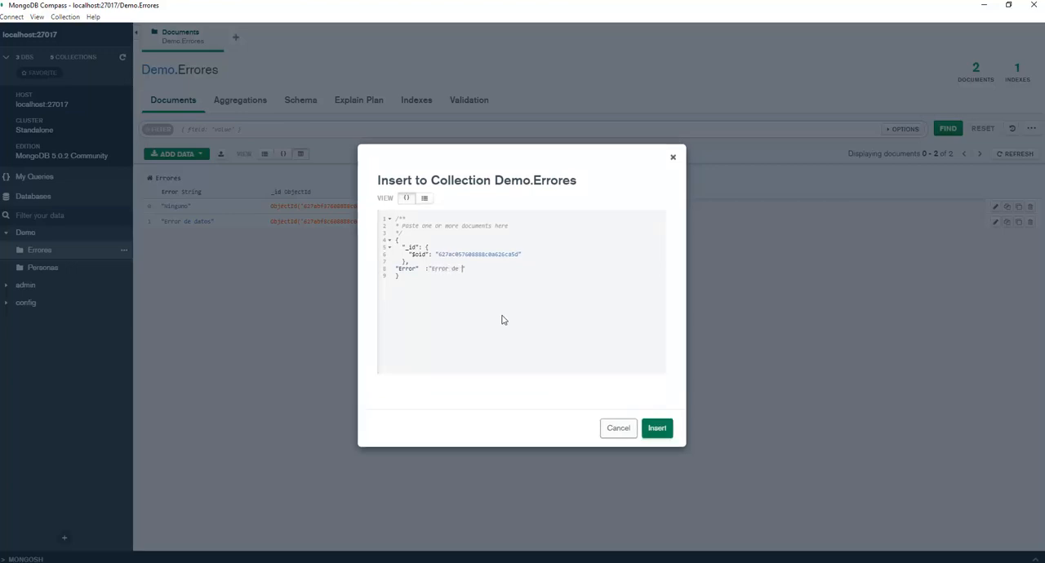
text(recuperacion de l)
text(a informacio)
text(n qu)
text(e e)
text(se desarrollo e)
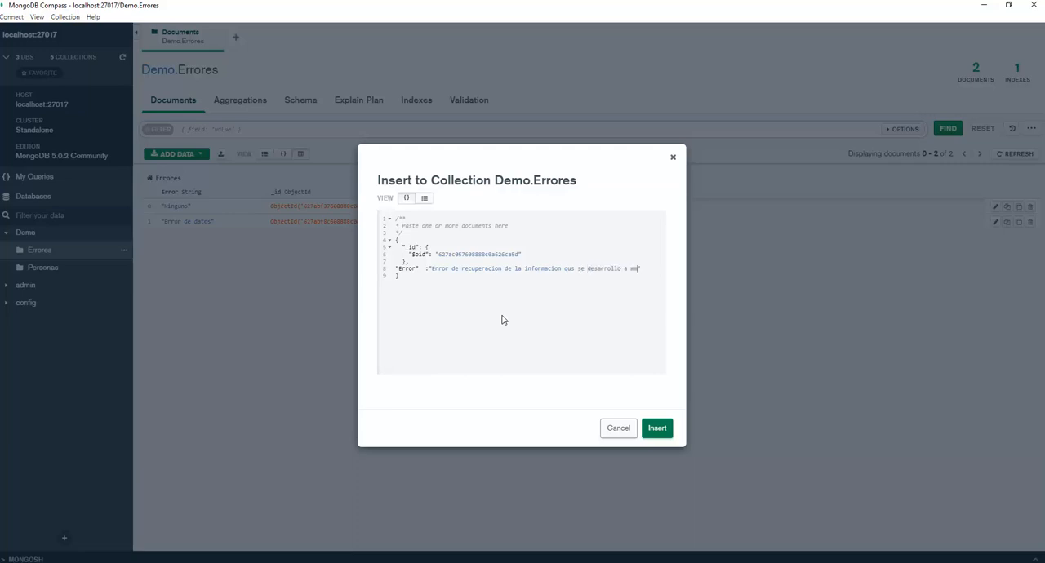
text( momeno de )
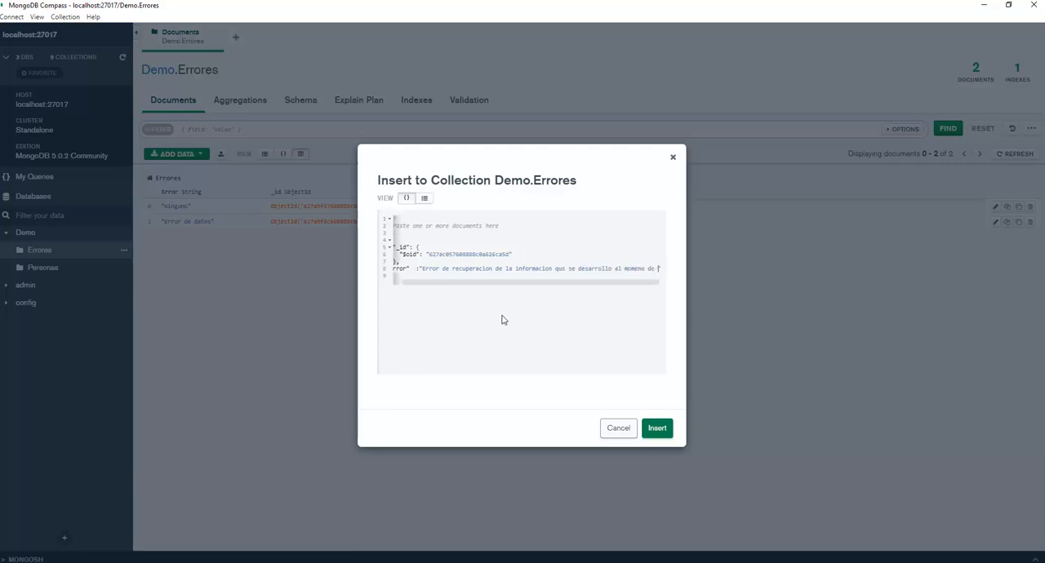
text(insertar)
Continue the Error text with "estos datos" and bring it up from the line below so the string ends on one line.
key(Return)
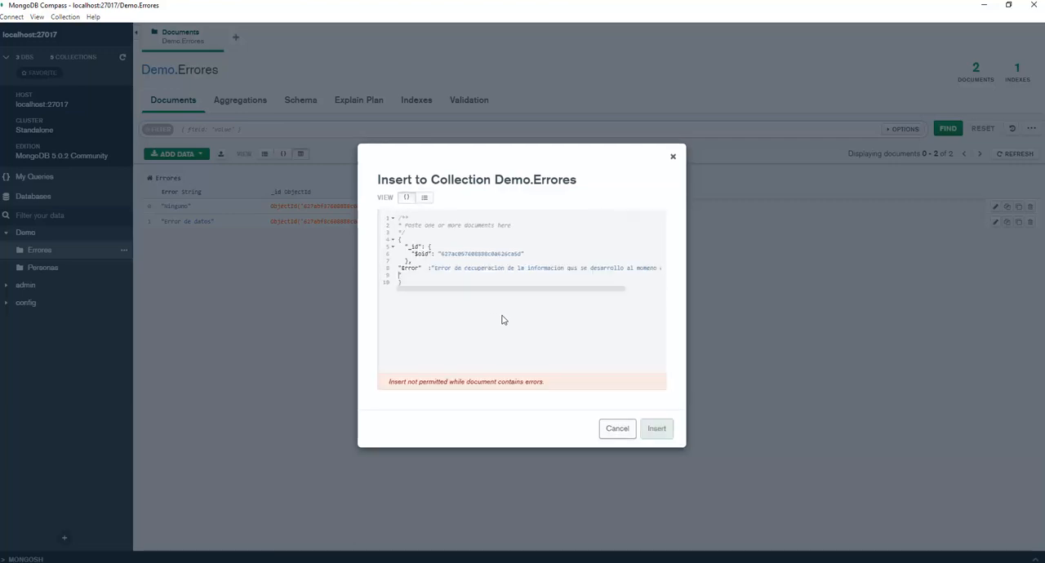
text(estaso)
key(BackSpace)
key(BackSpace)
key(BackSpace)
text(os datos)
key(shift+End)
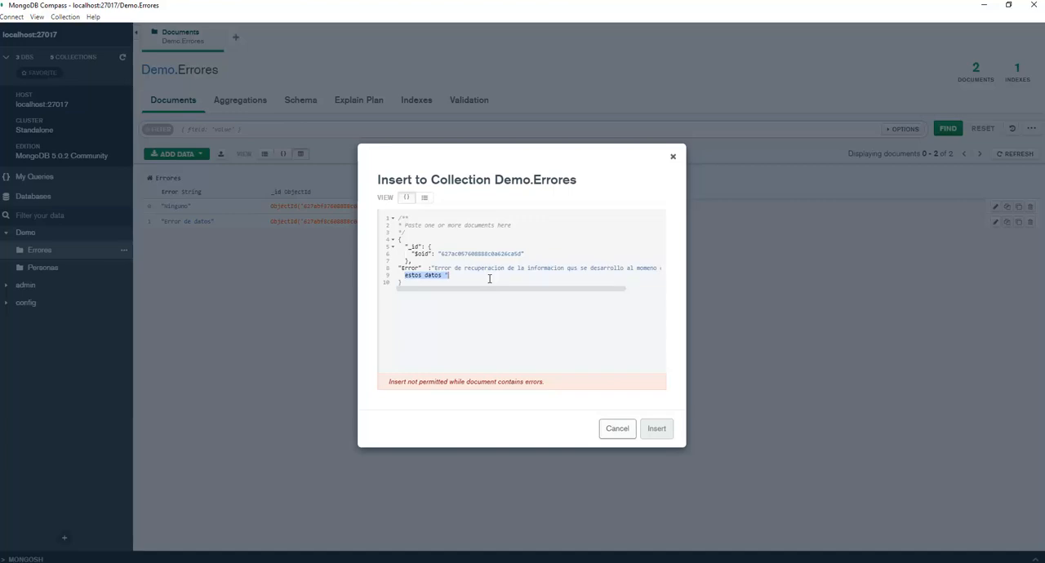
key(ctrl+x)
key(Up)
key(End)
key(ctrl+v)
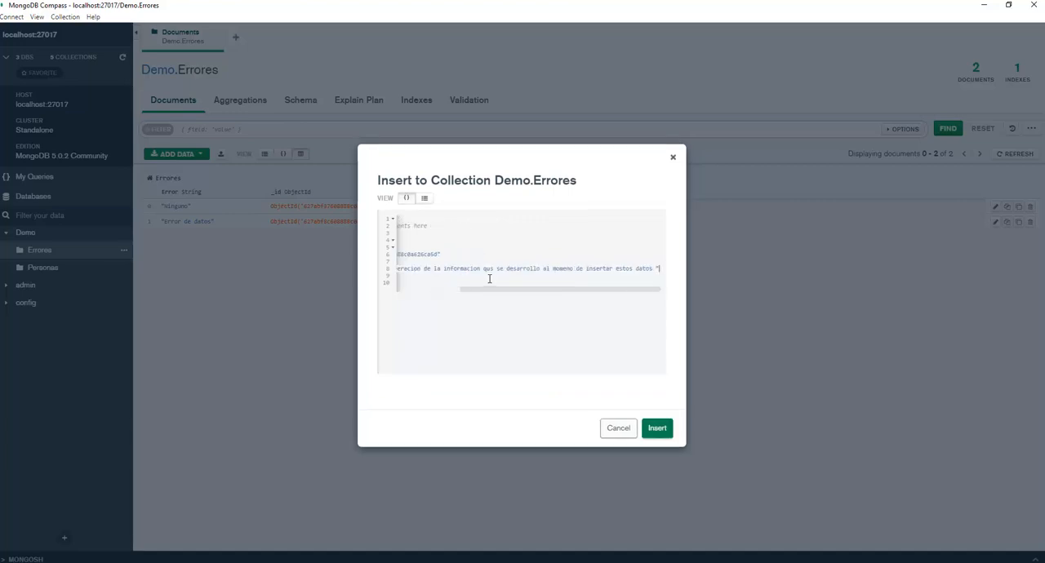
Lengthen the Error text with the filler "asñsñk" after "estos datos" and end it with a closing quote.
key(Left)
text(asñ"j adfskja sñdflkasñk)
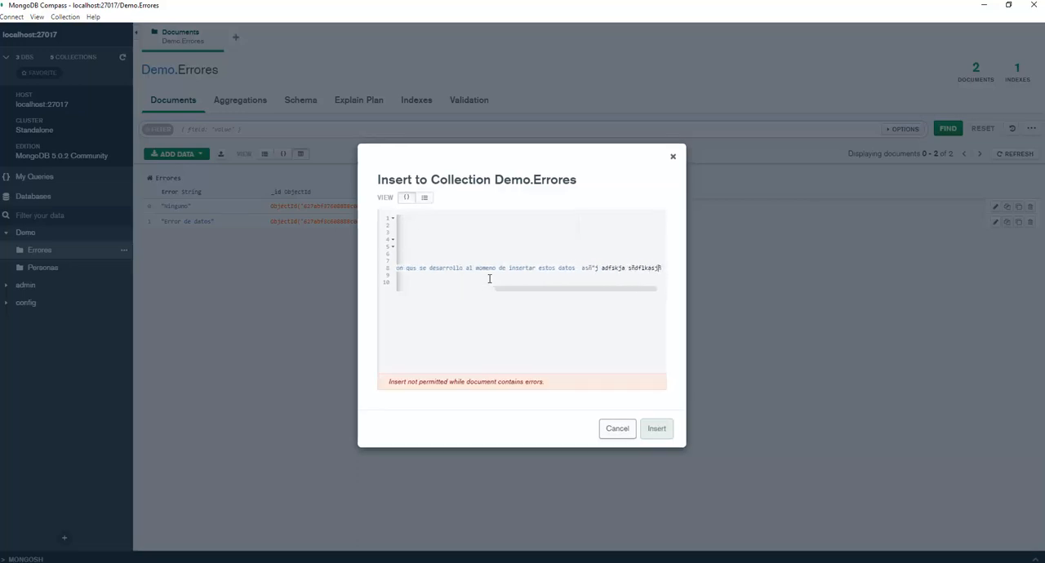
key(BackSpace)
key(BackSpace)
key(BackSpace)
key(BackSpace)
key(BackSpace)
key(BackSpace)
key(BackSpace)
key(BackSpace)
key(BackSpace)
key(BackSpace)
key(BackSpace)
key(BackSpace)
key(BackSpace)
key(BackSpace)
key(BackSpace)
key(BackSpace)
key(BackSpace)
key(BackSpace)
key(BackSpace)
key(BackSpace)
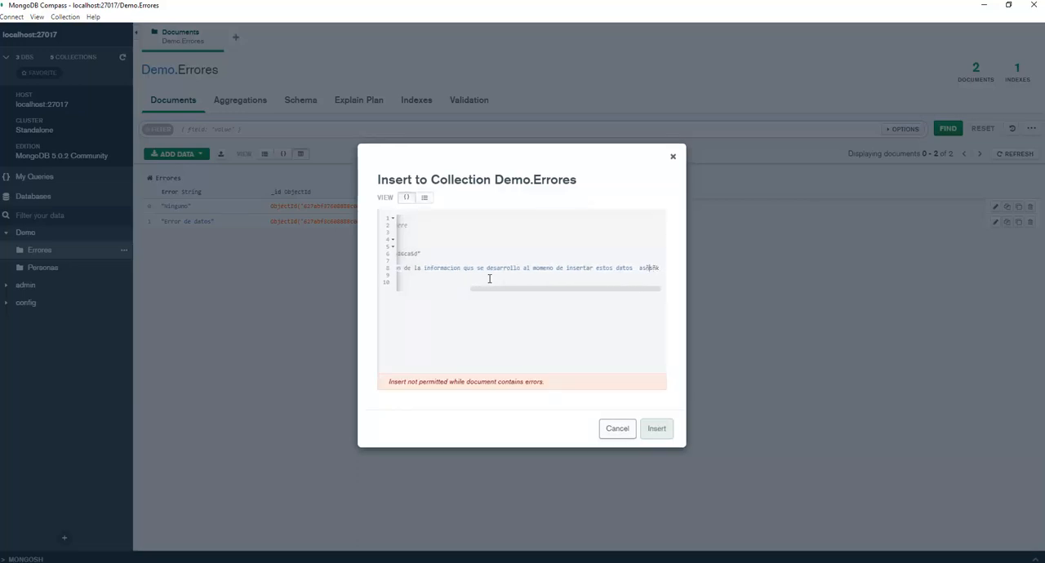
click(489, 279)
key(Left)
key(Left)
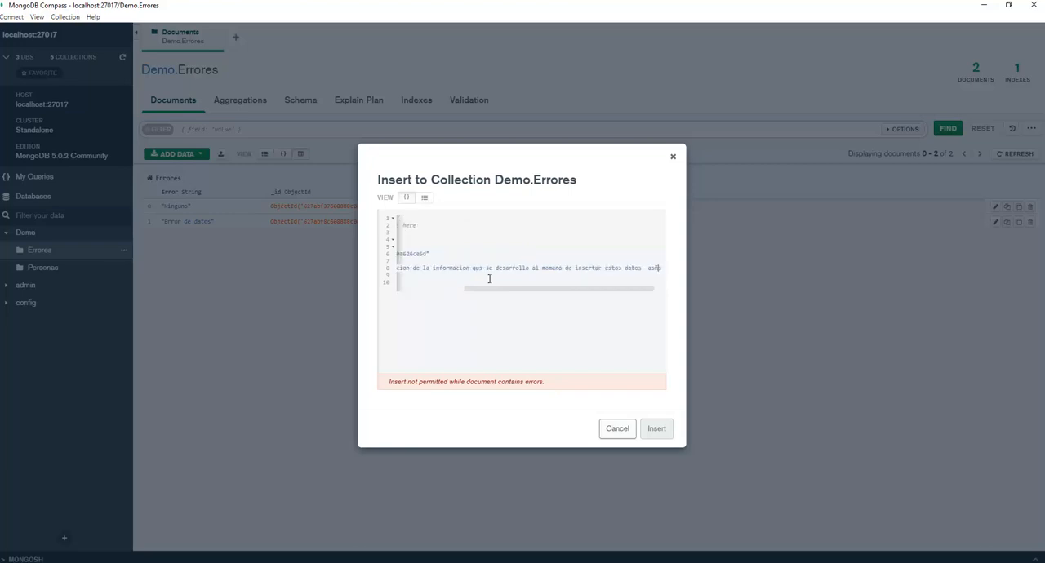
text(ñsñk")
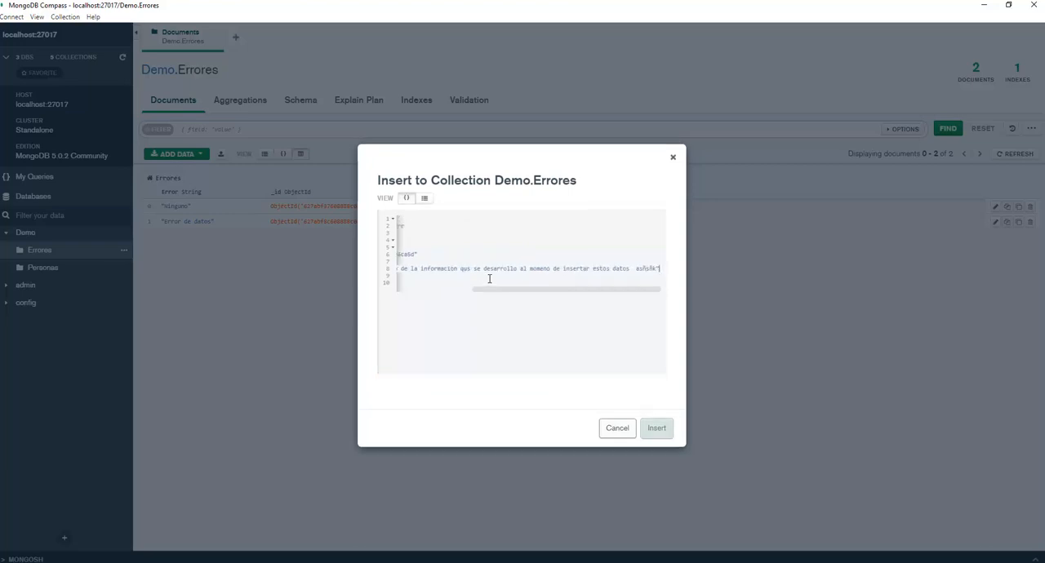
Try splitting the Error string after "desarrollo" into two quoted parts joined by an underscore, and remove the split again.
key(ctrl+Left)
key(ctrl+Left)
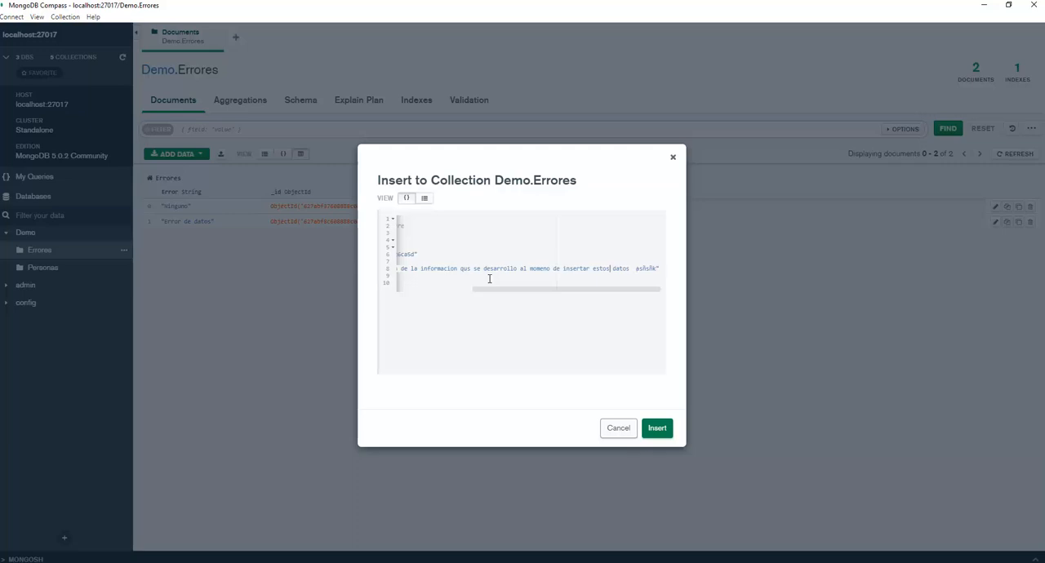
key(ctrl+Left)
text(")
key(Right)
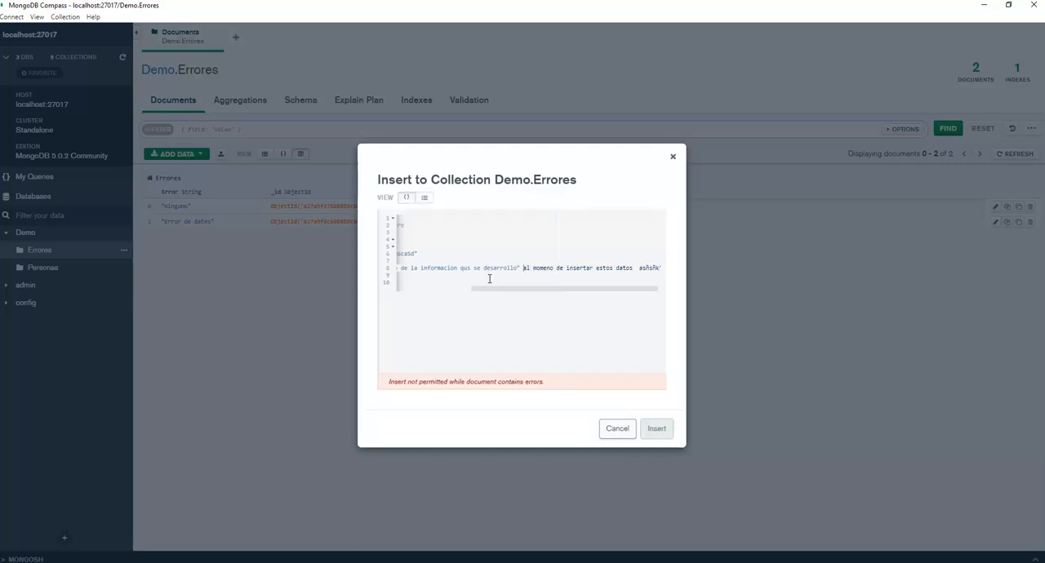
text(" _)
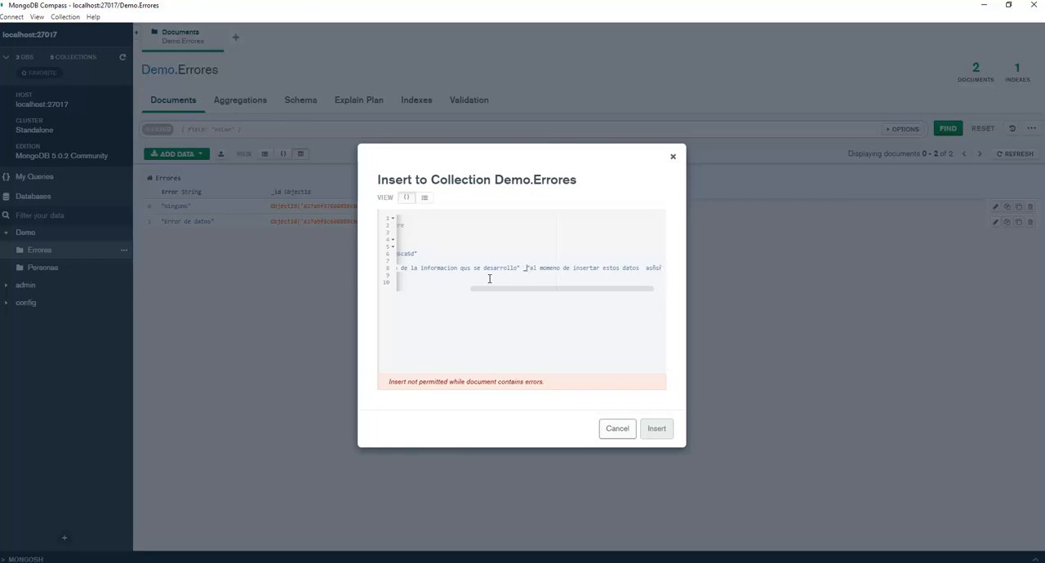
key(BackSpace)
key(BackSpace)
key(BackSpace)
key(BackSpace)
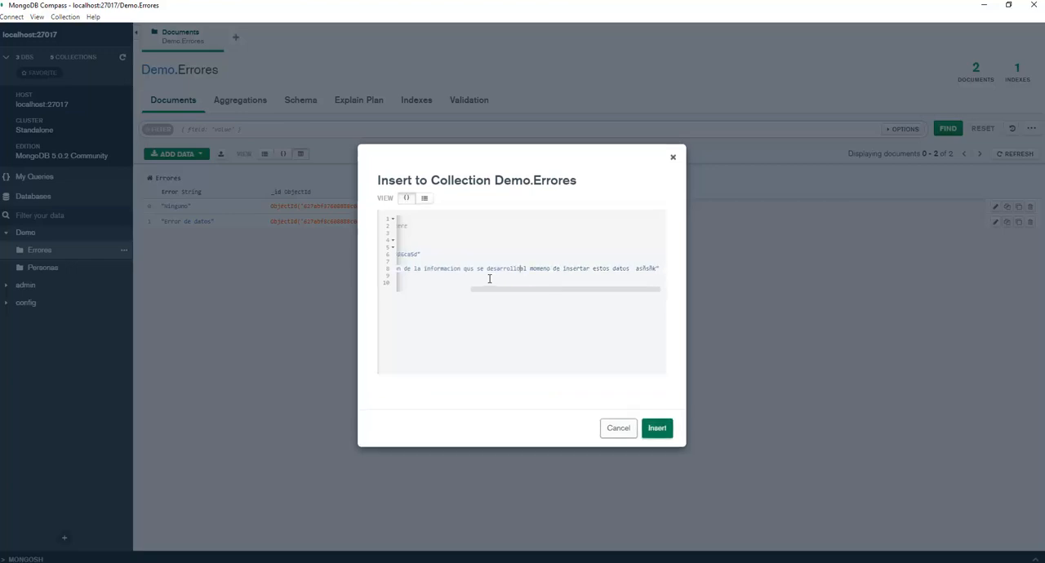
key(Down)
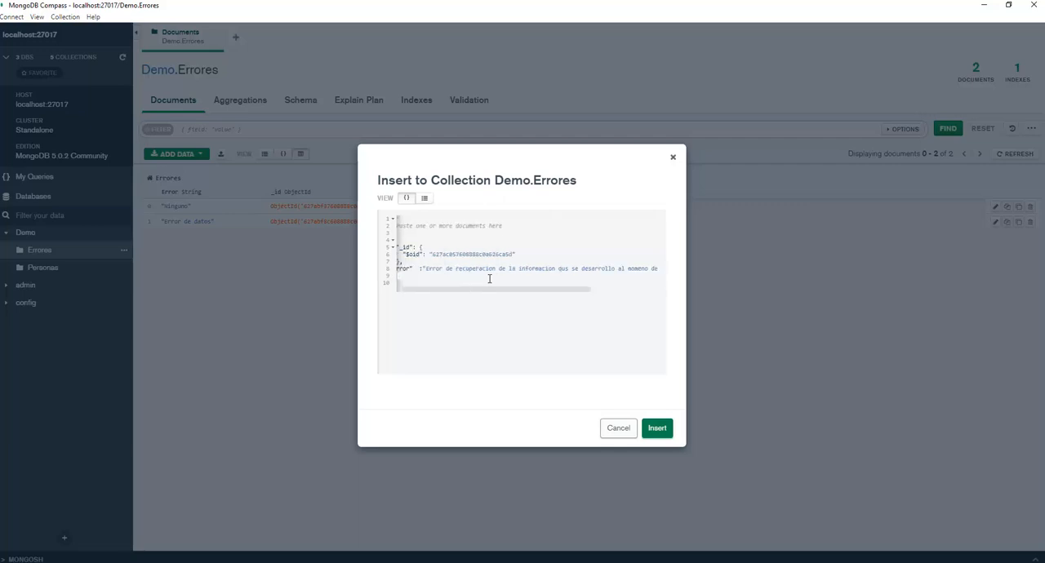
click(490, 278)
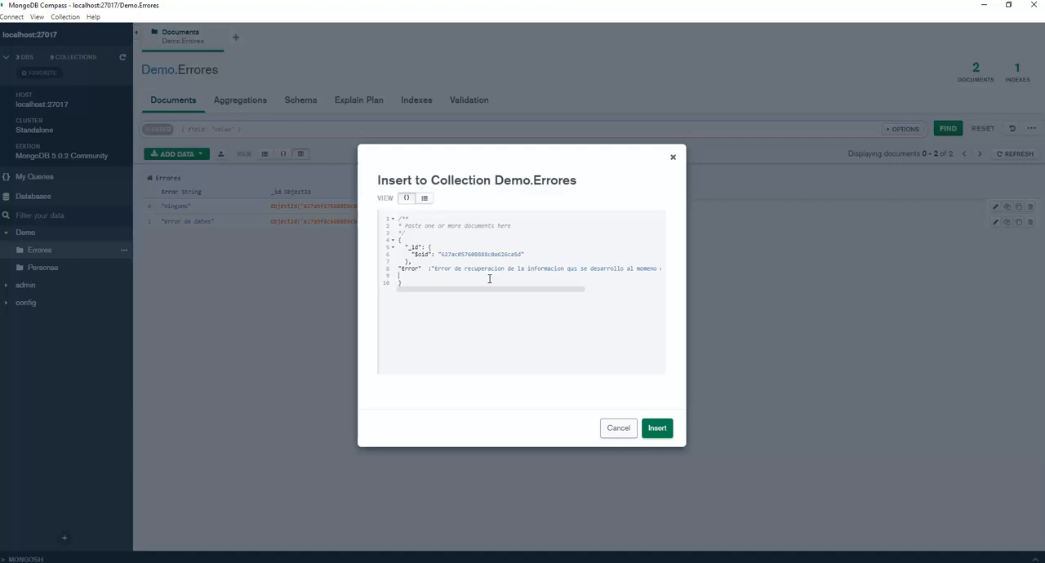
Try adding an "idError" field with the value {$int:1} on the line below Error.
text(")
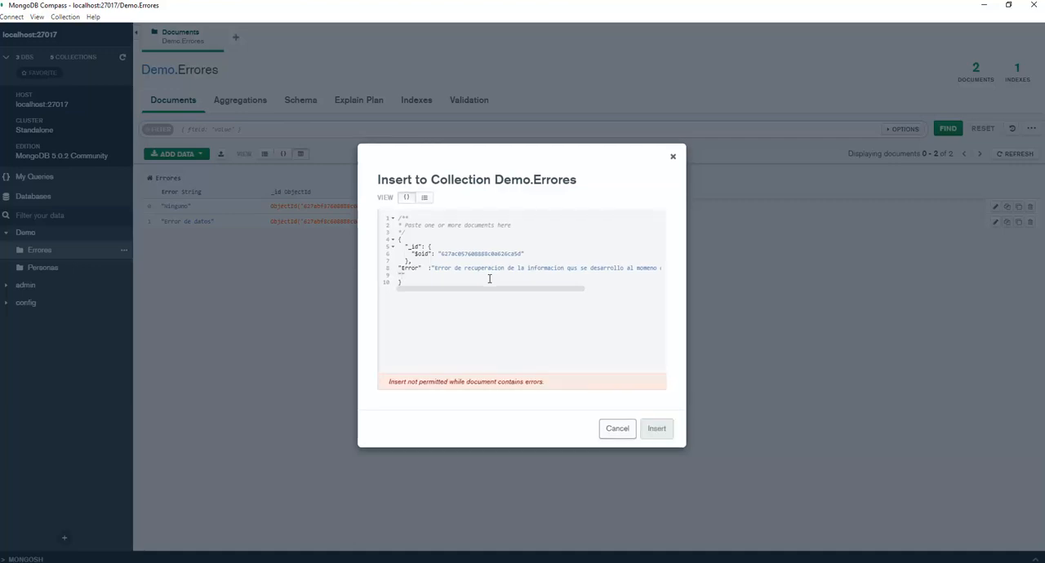
text(idError)
text(1)
text({$)
text(})
text($)
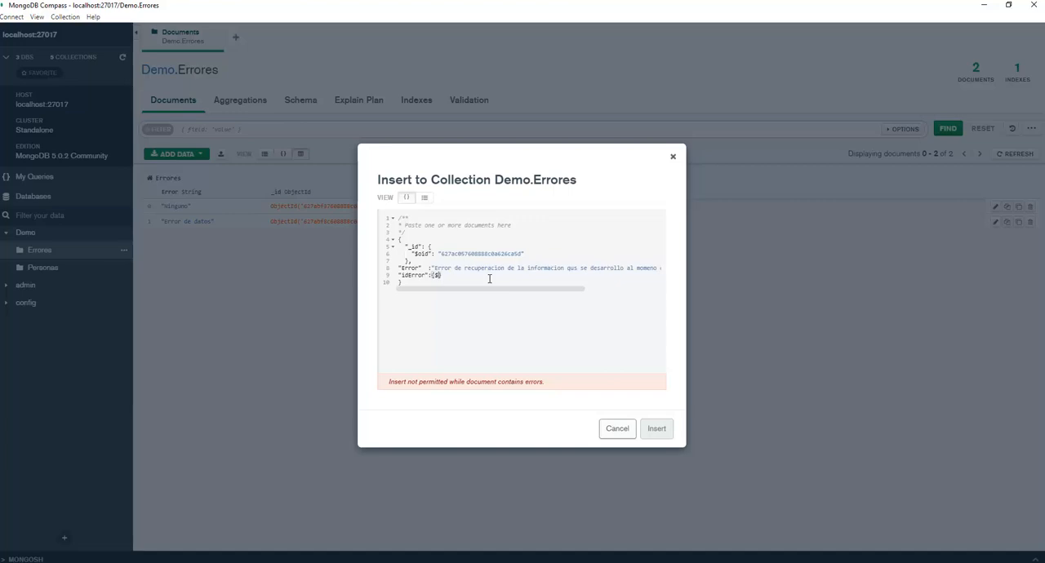
text(int:3)
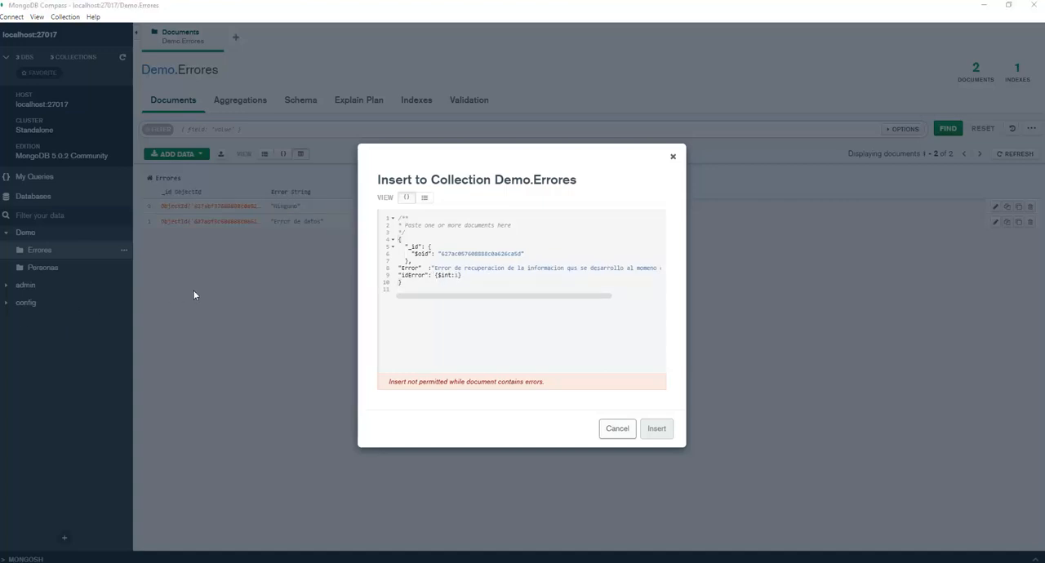
Delete the idError line's contents, end the Error string with a comma, and start a new line below it.
click(533, 288)
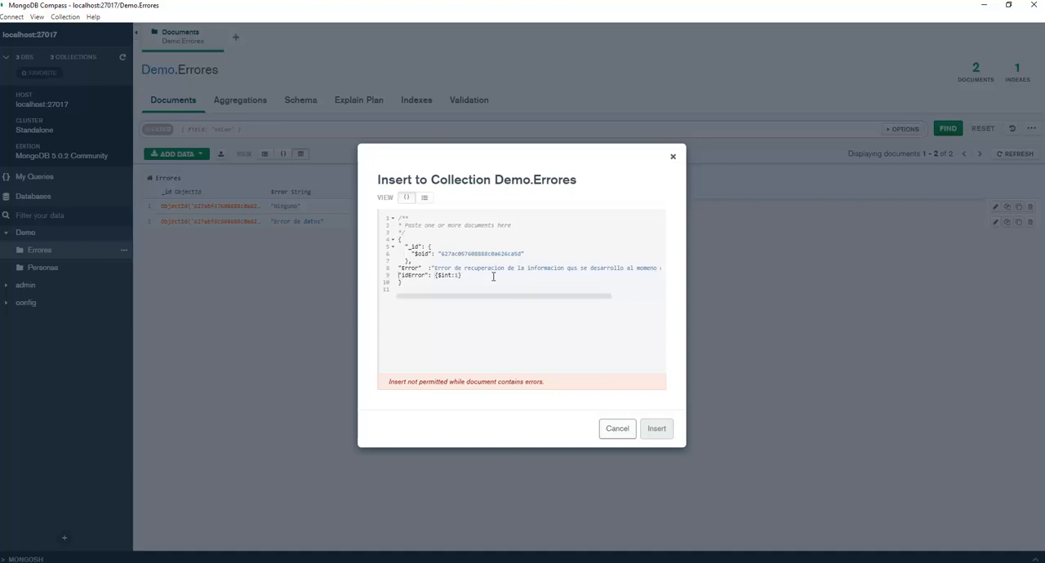
key(shift+End)
key(Delete)
key(Up)
key(End)
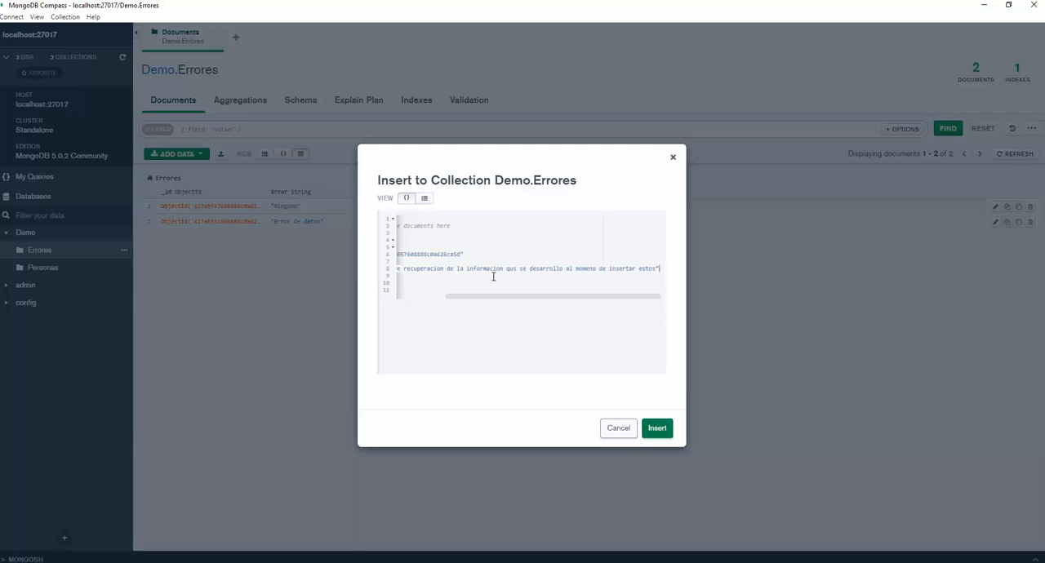
text(,)
key(Return)
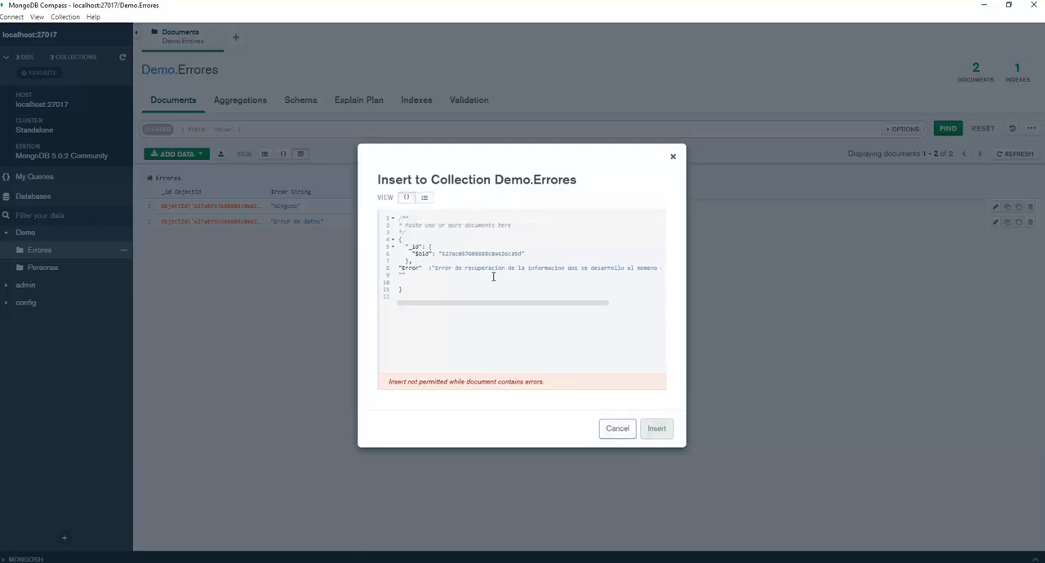
Add an "idError" field below Error that holds an object with "$int" set to 1.
text("idError)
drag(406, 248, 433, 260)
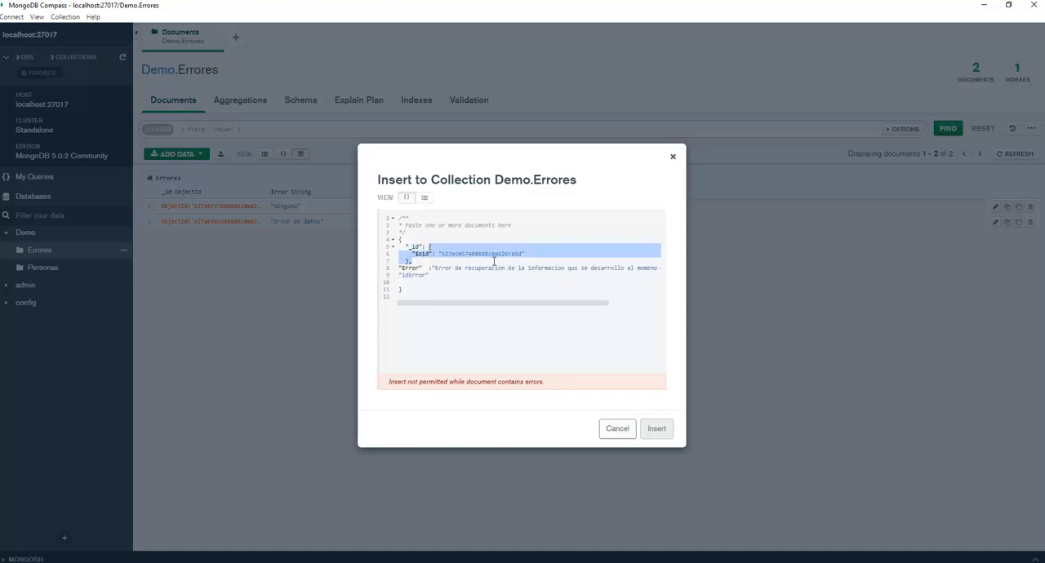
click(451, 276)
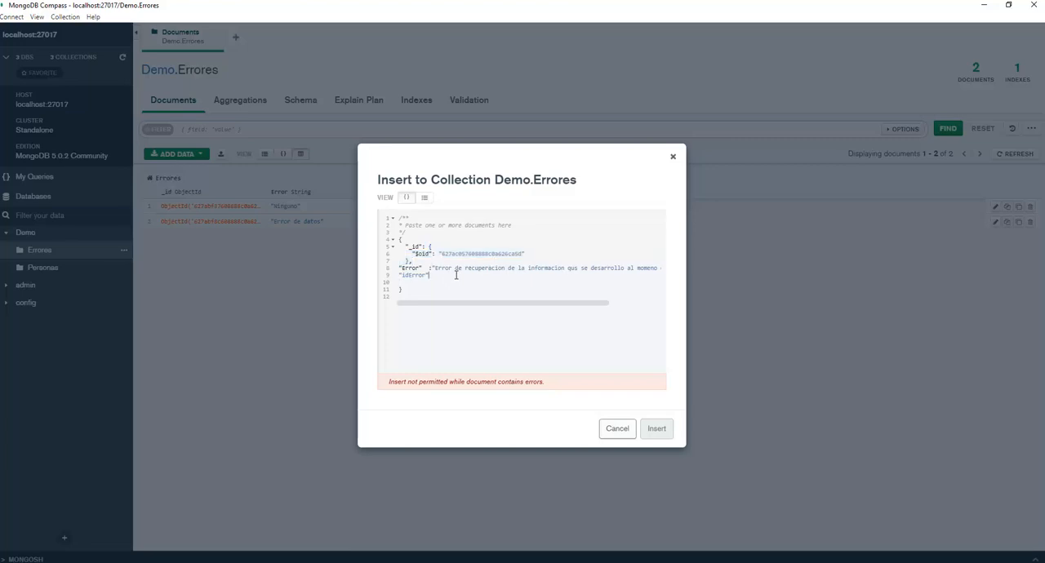
text(:[)
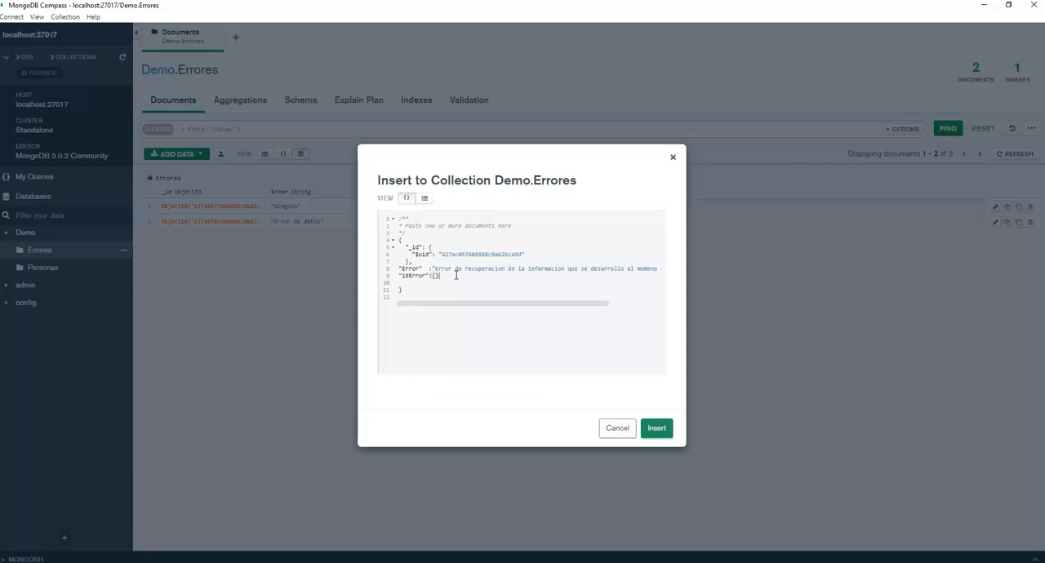
key(Return)
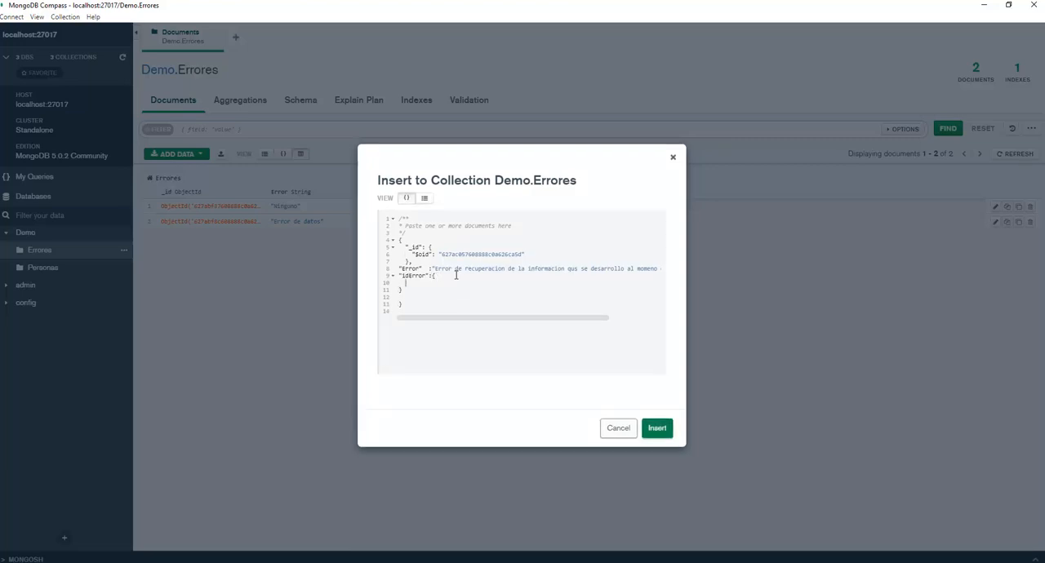
text(")
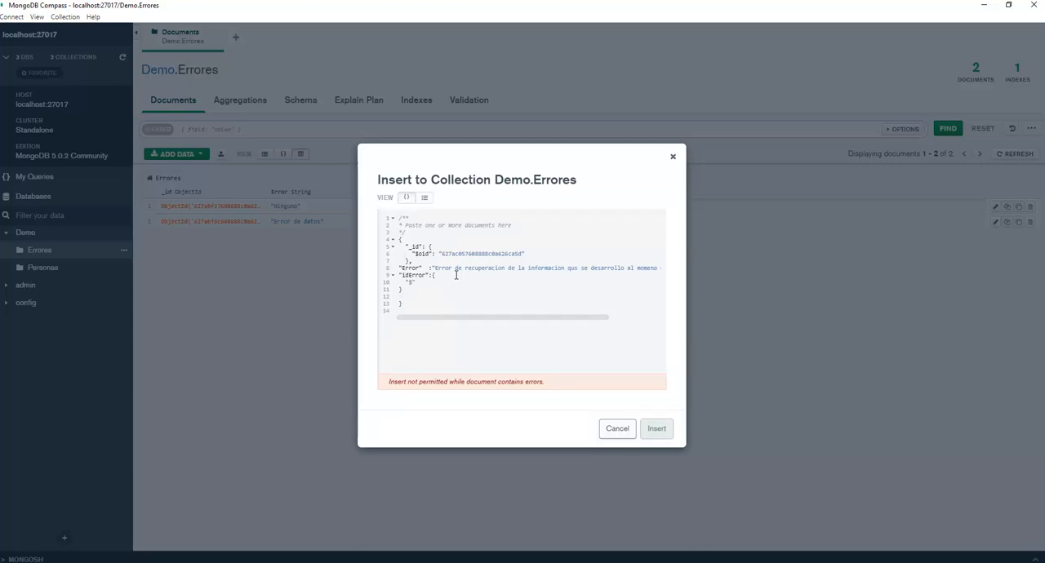
text($int":1)
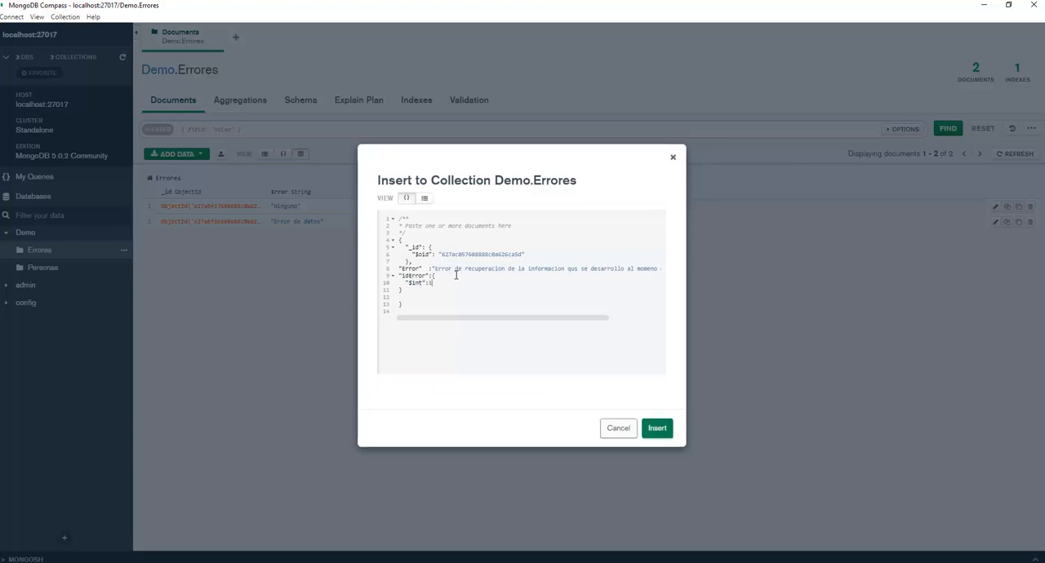
key(Down)
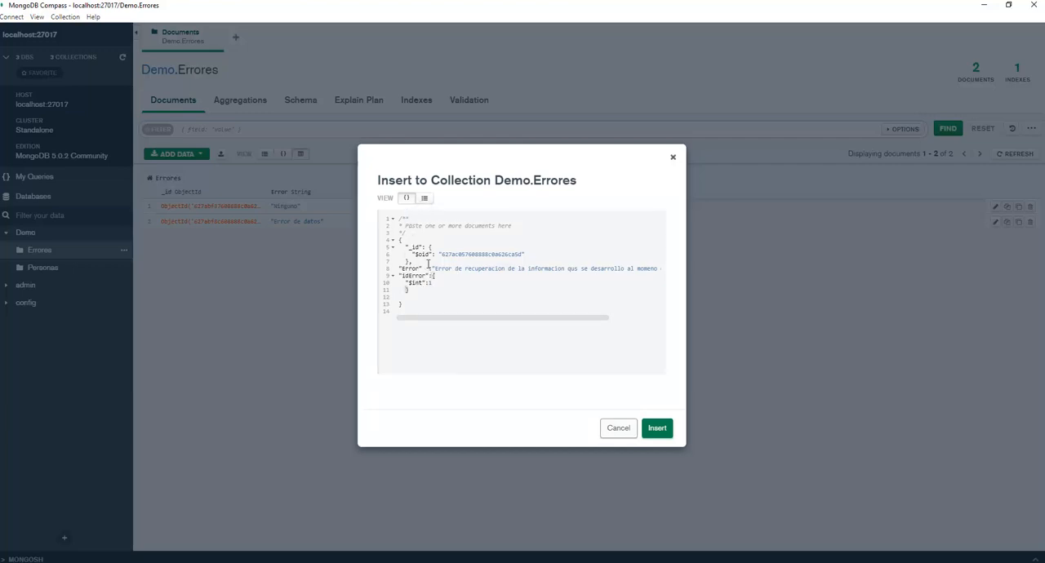
Review the document field by field with the idError object expanded, and insert it into Demo.Errores.
click(424, 207)
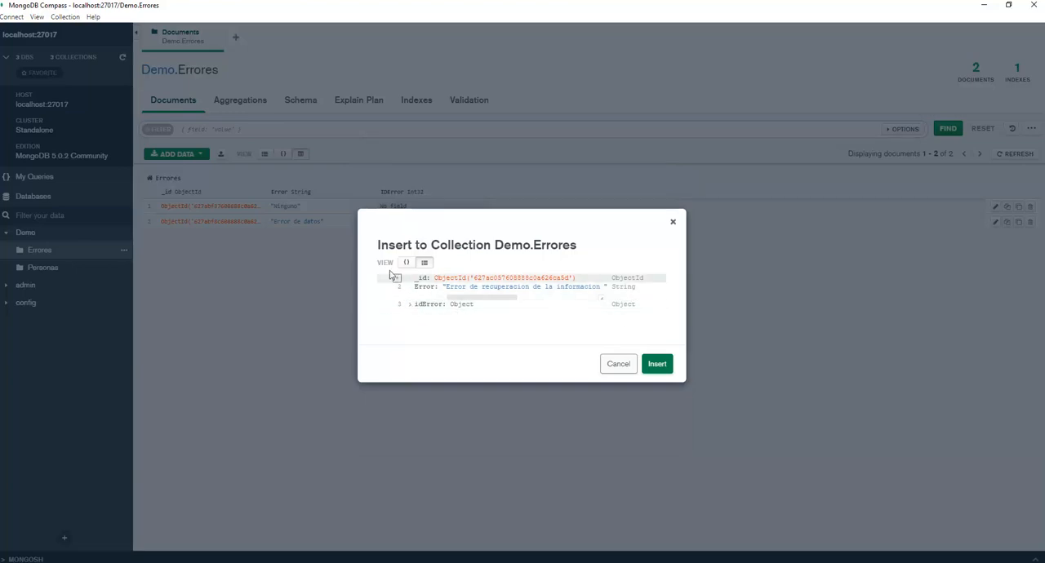
click(397, 304)
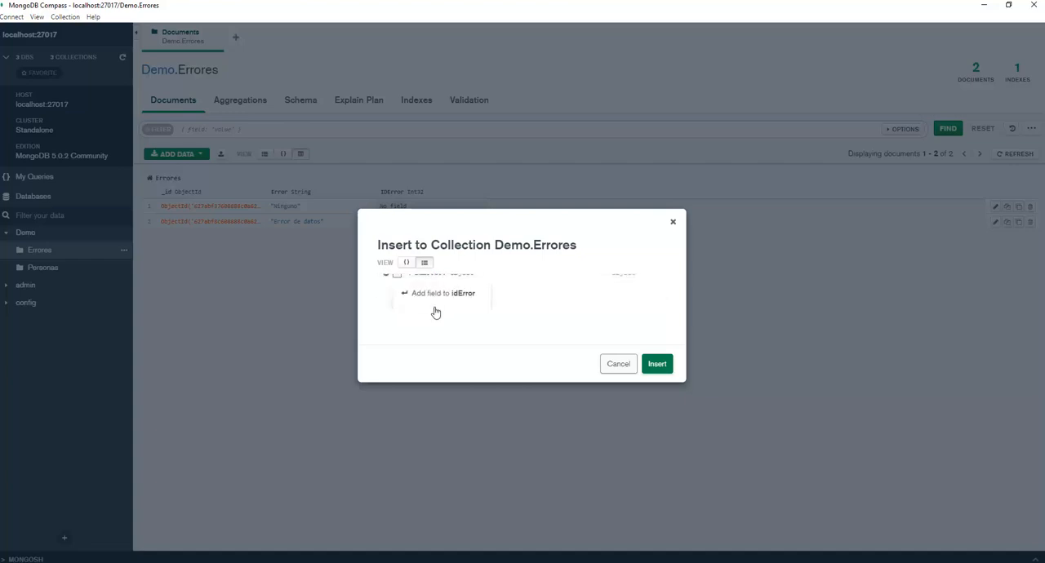
click(436, 308)
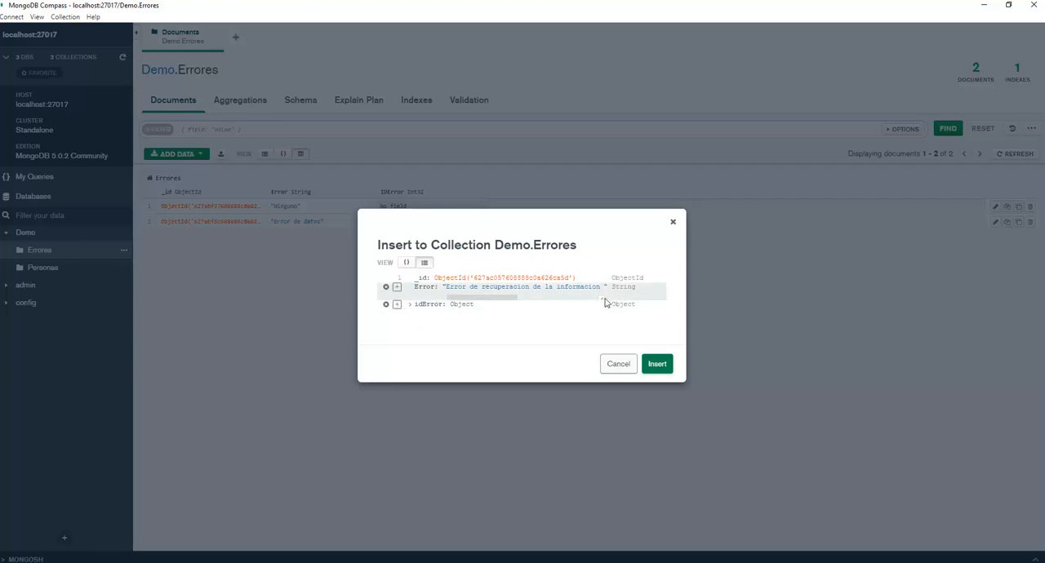
click(494, 307)
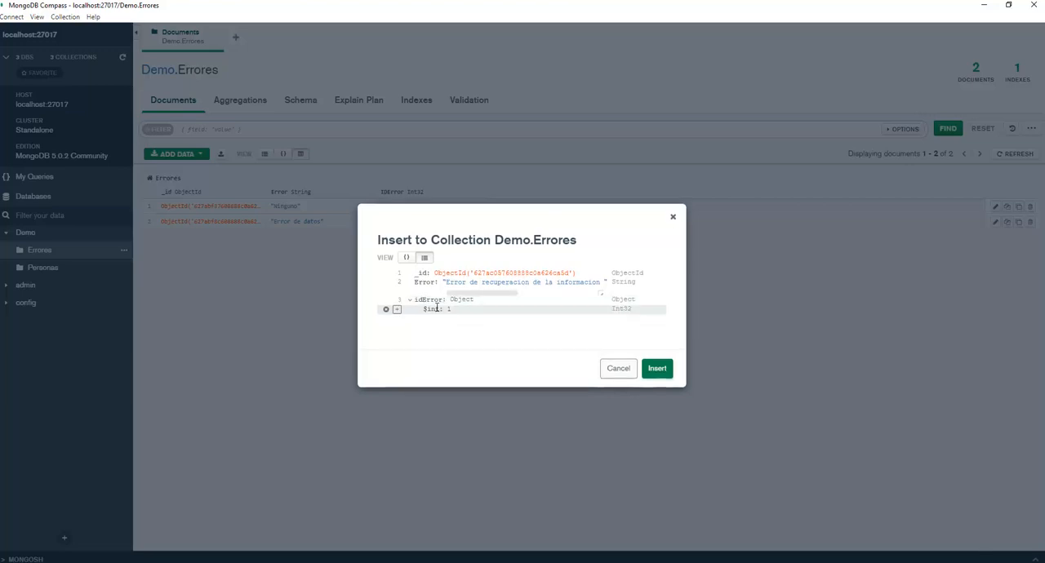
click(658, 369)
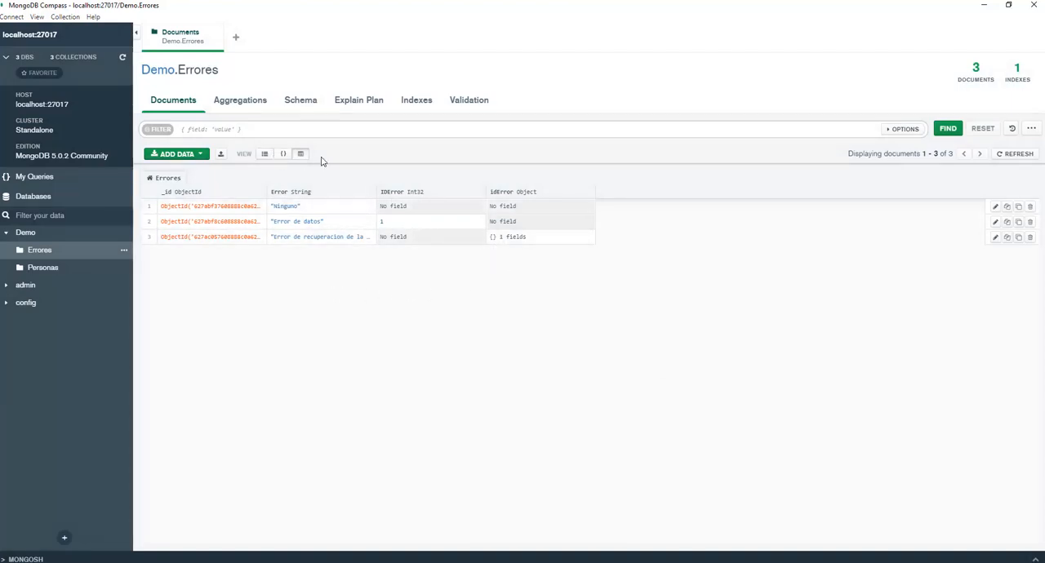
Show the Errores documents as a list and open the third document for editing with its idError object expanded.
click(264, 154)
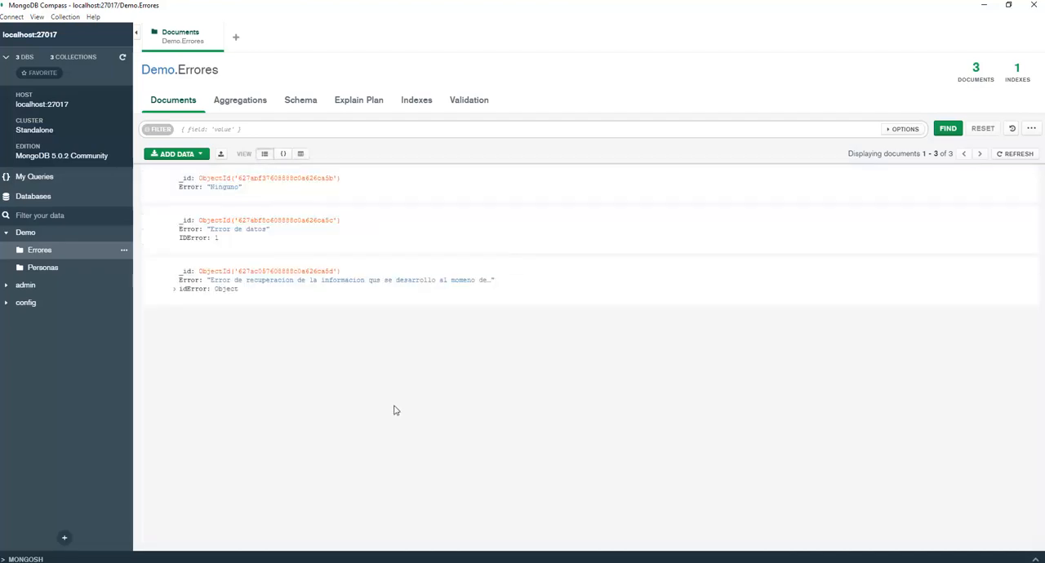
click(175, 291)
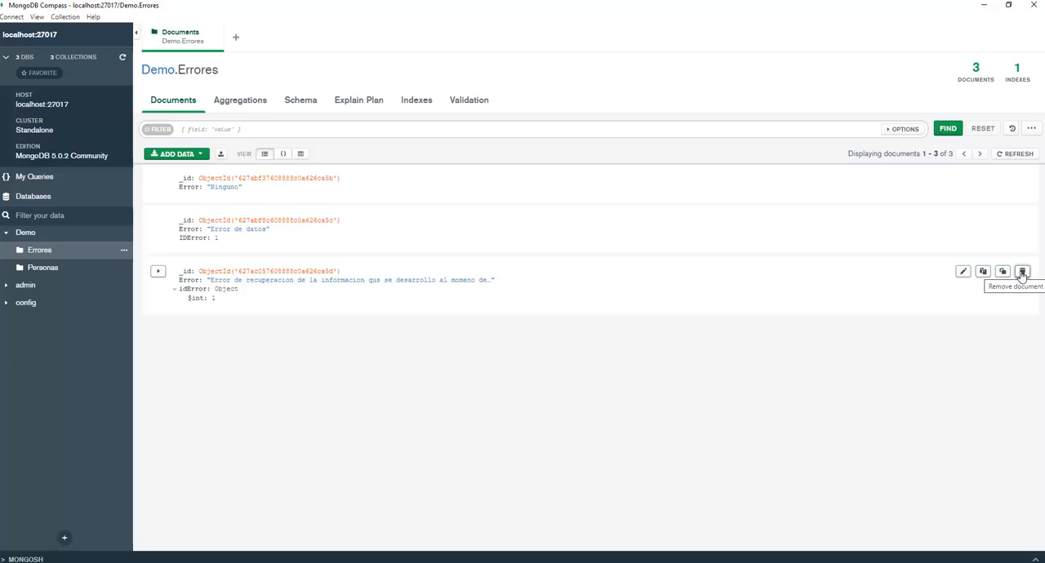
click(964, 272)
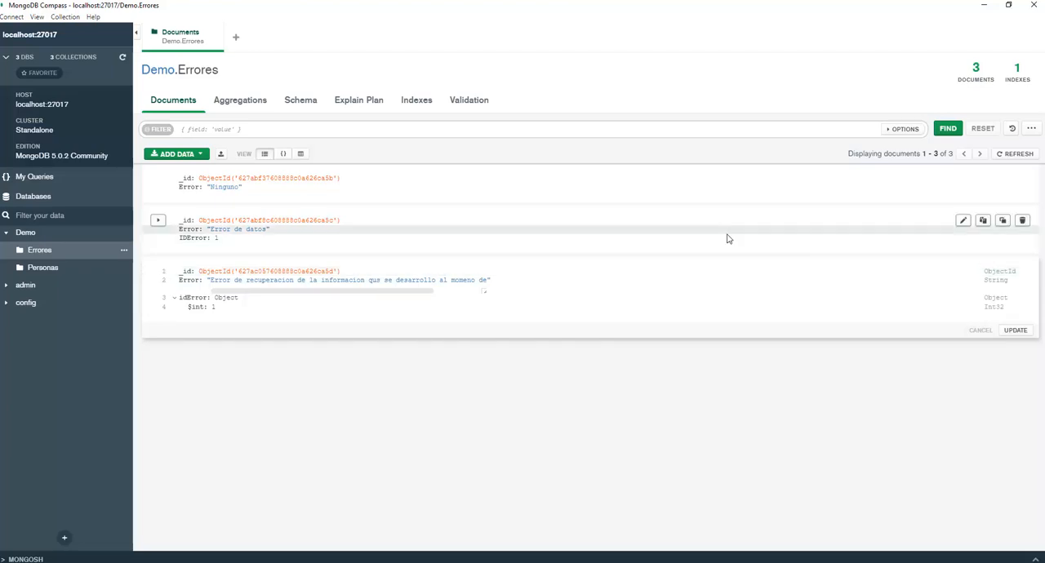
click(227, 298)
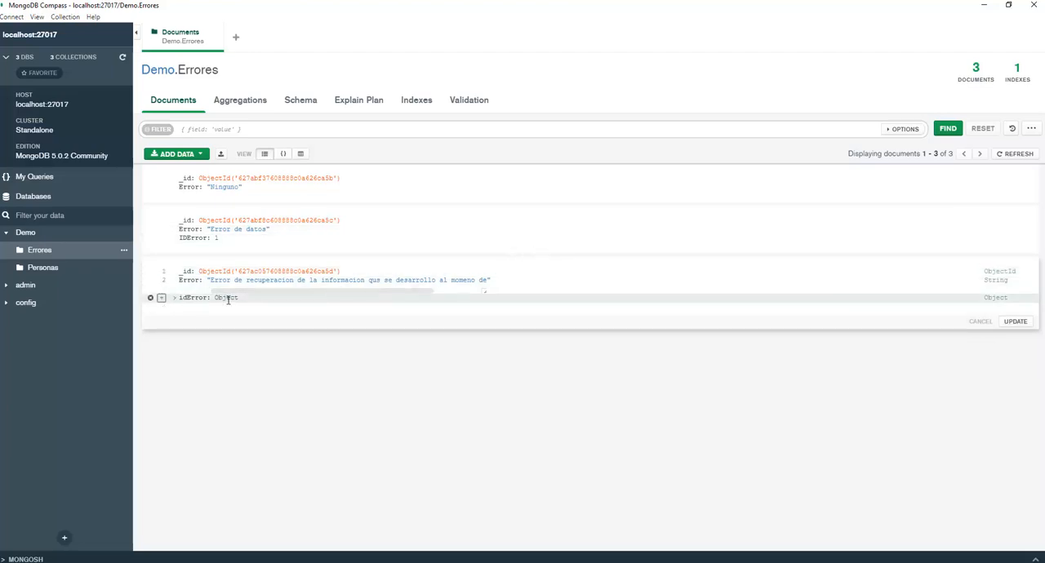
click(173, 297)
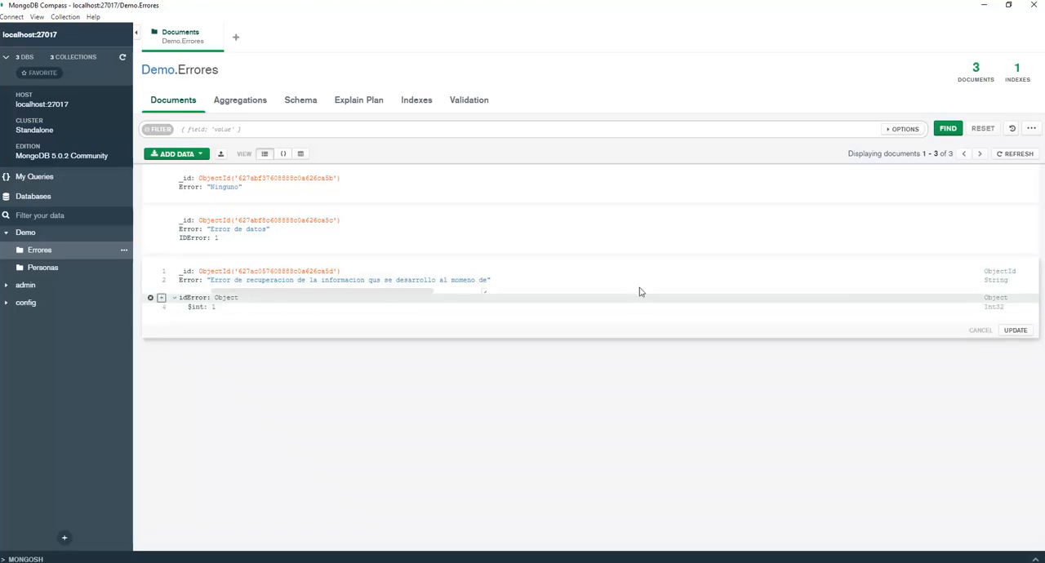
Mark the $int field inside idError for removal, and revert that removal.
click(236, 298)
click(240, 301)
click(151, 307)
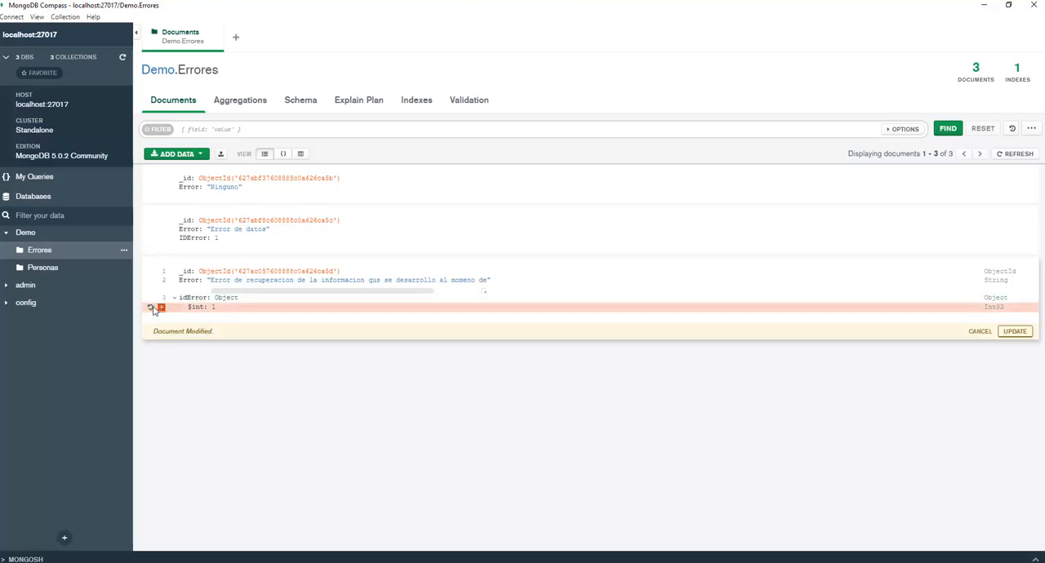
click(151, 307)
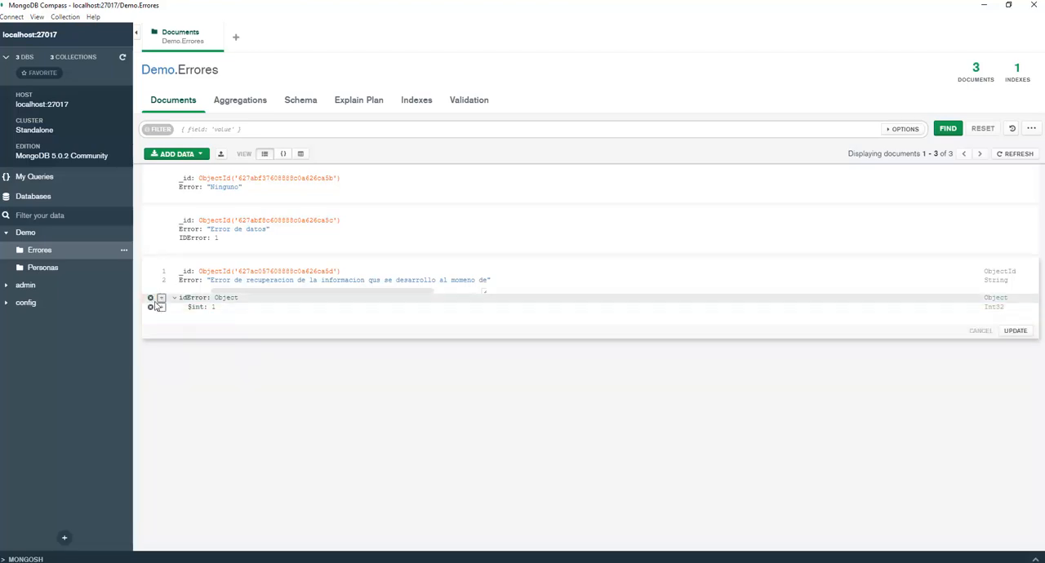
Try to remove the idError object from the third document with an update, and refresh the collection.
click(151, 299)
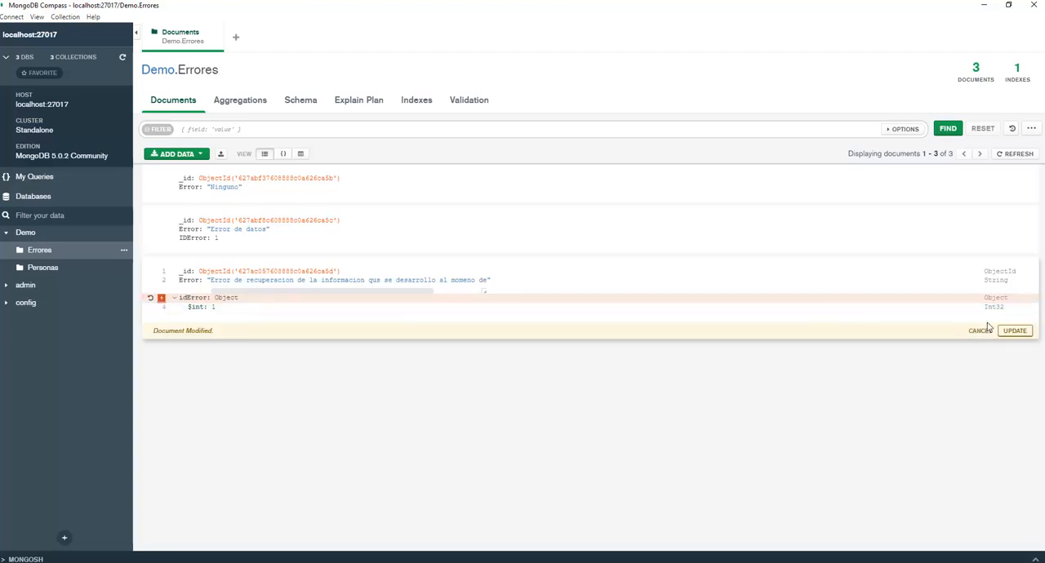
click(1015, 330)
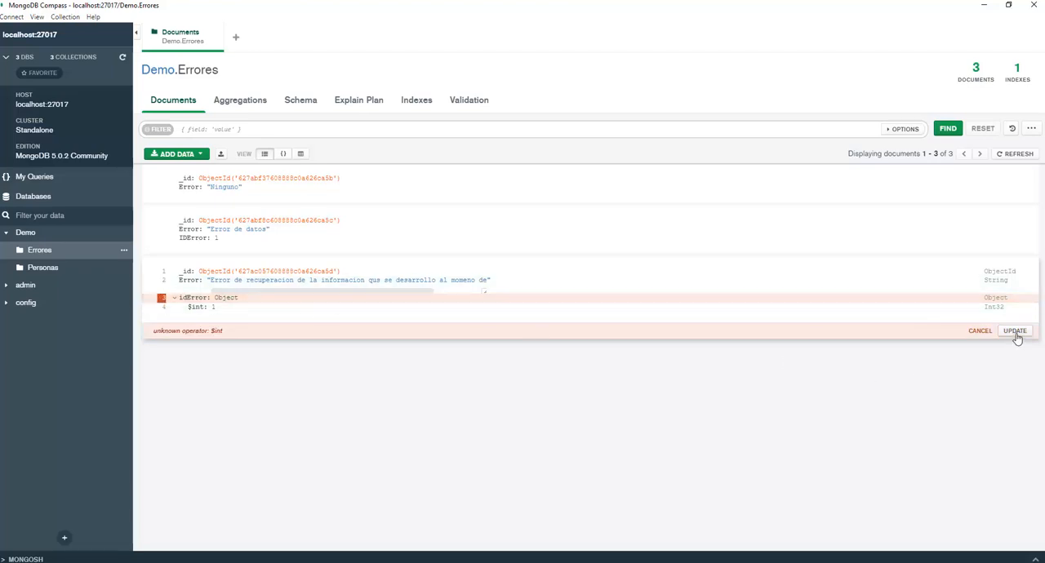
click(1020, 155)
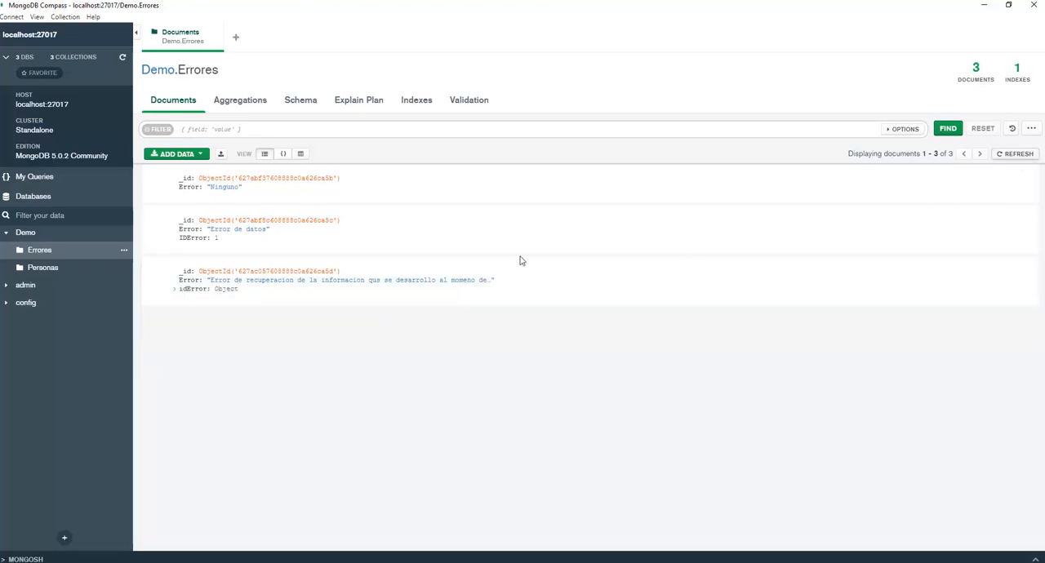
Reopen the third document for editing with idError expanded, and retry removing the idError object with an update.
click(174, 290)
click(175, 293)
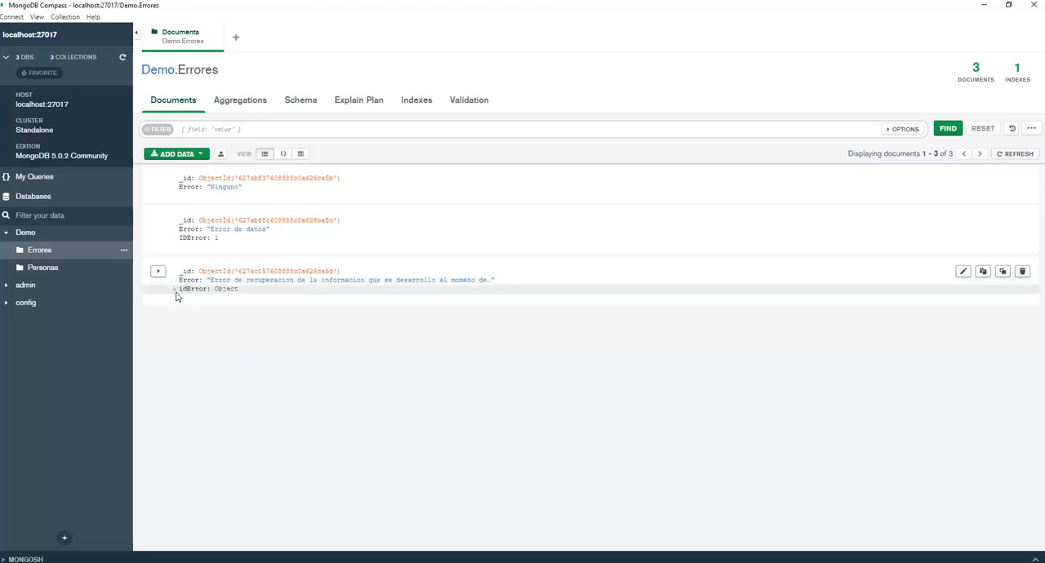
click(175, 291)
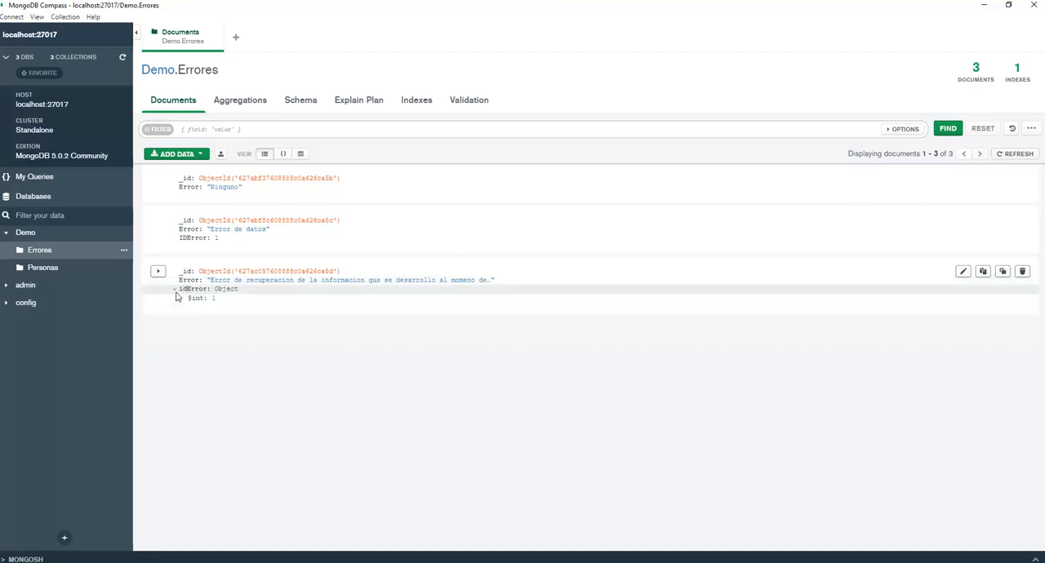
click(965, 271)
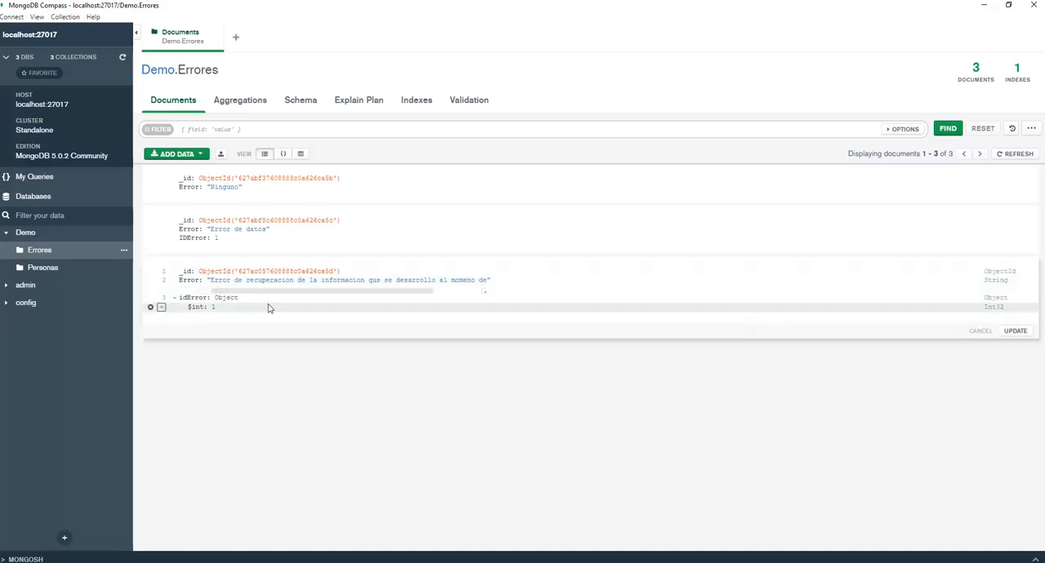
click(232, 300)
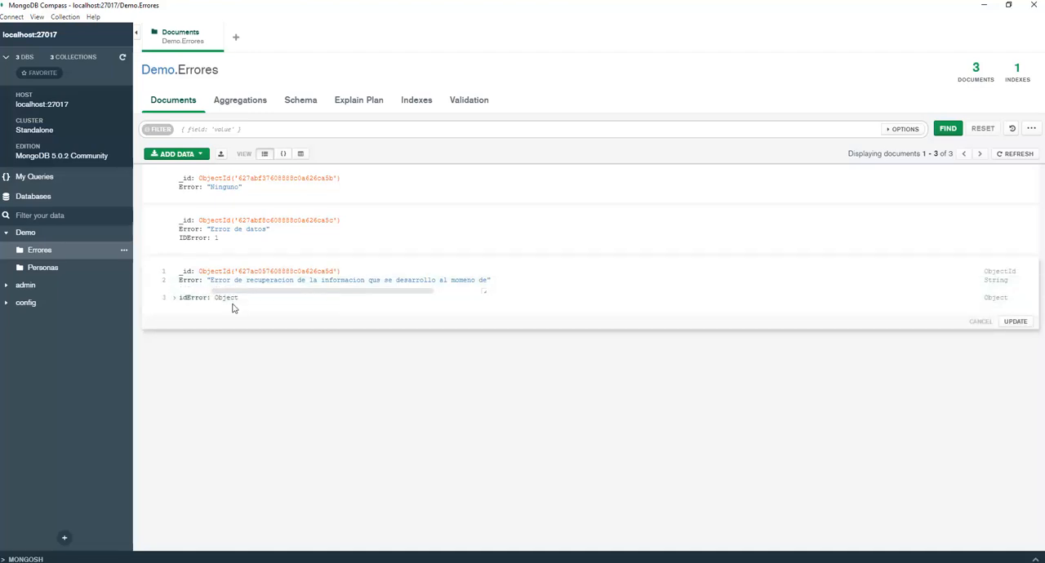
click(232, 302)
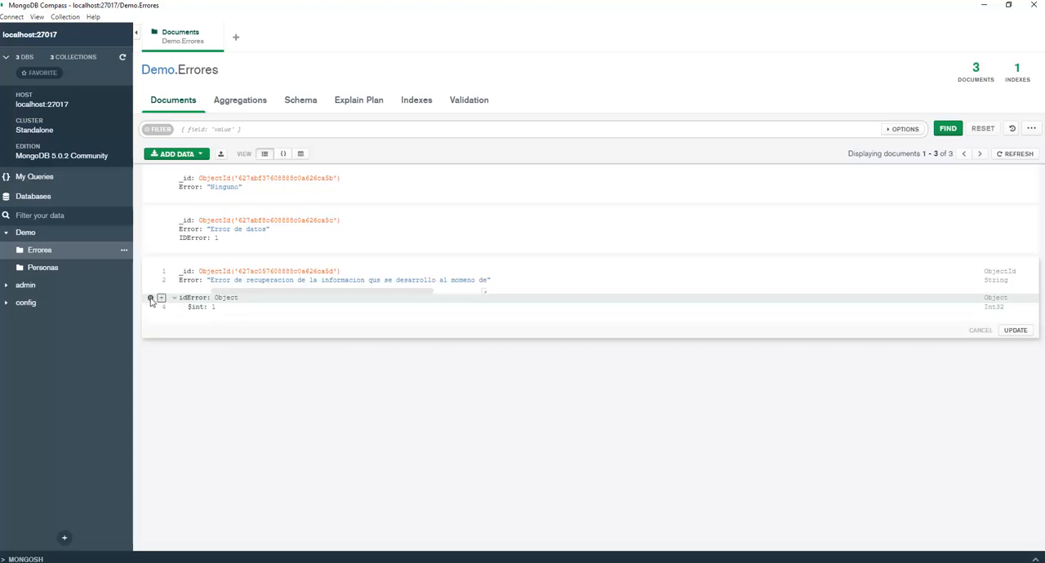
click(151, 301)
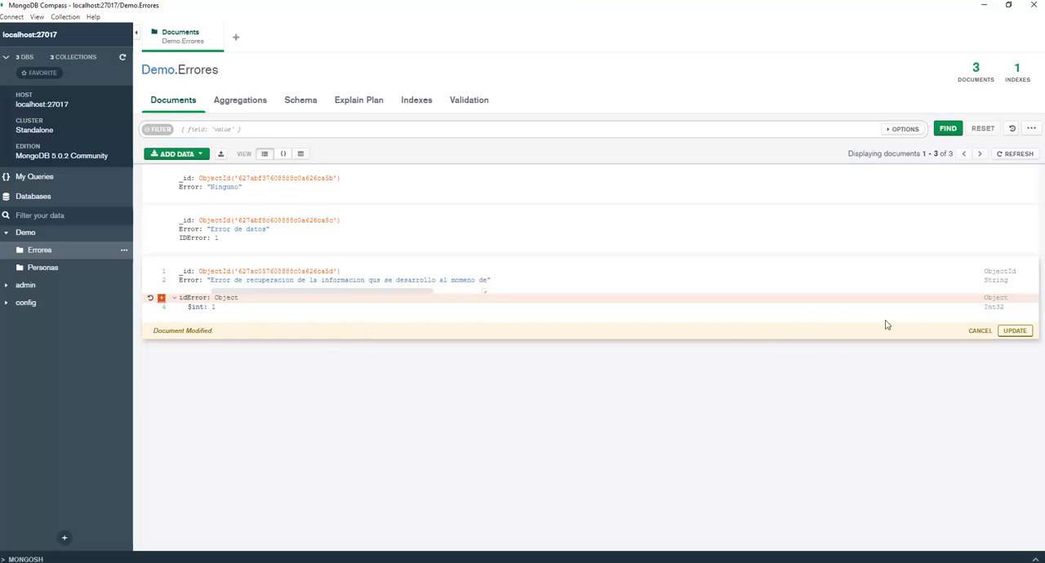
click(1013, 335)
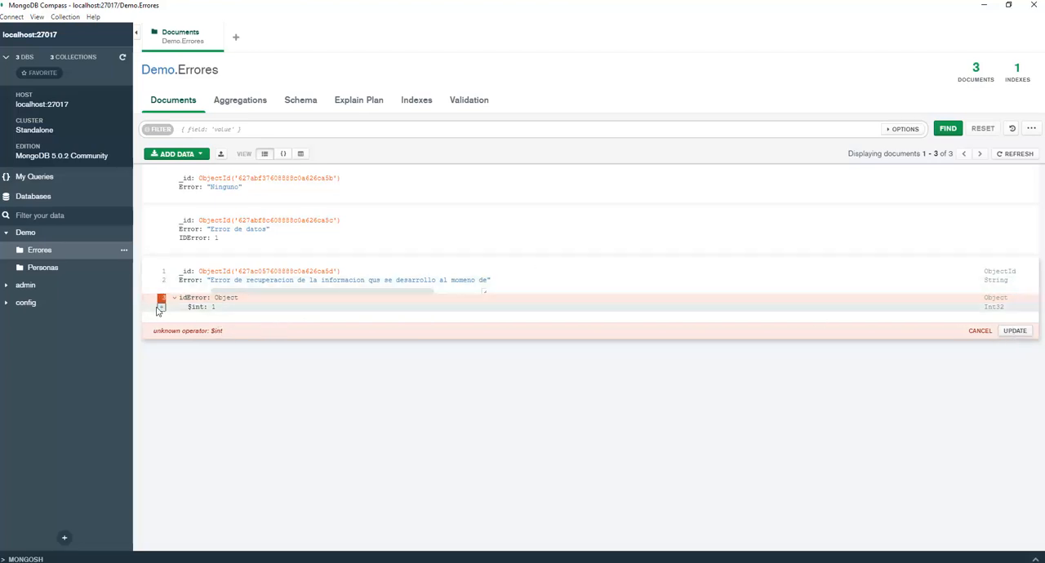
Discard the pending removal of idError from the third document.
click(162, 307)
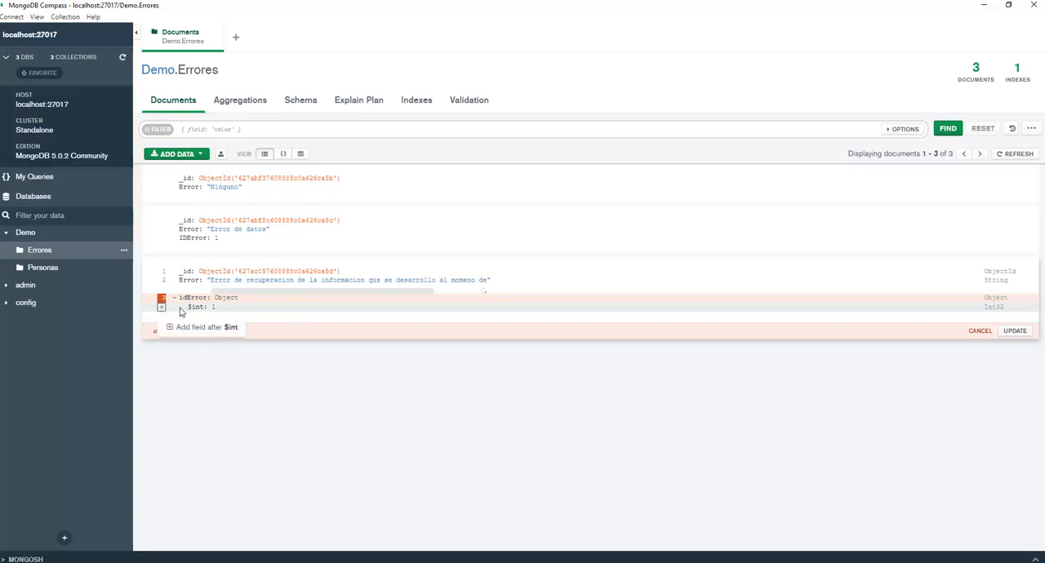
click(201, 307)
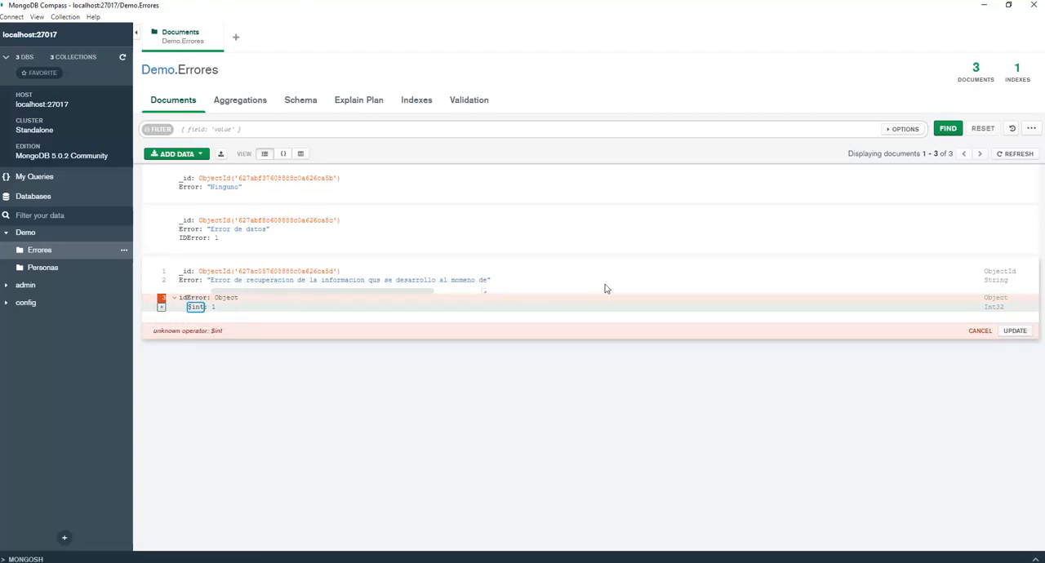
click(980, 332)
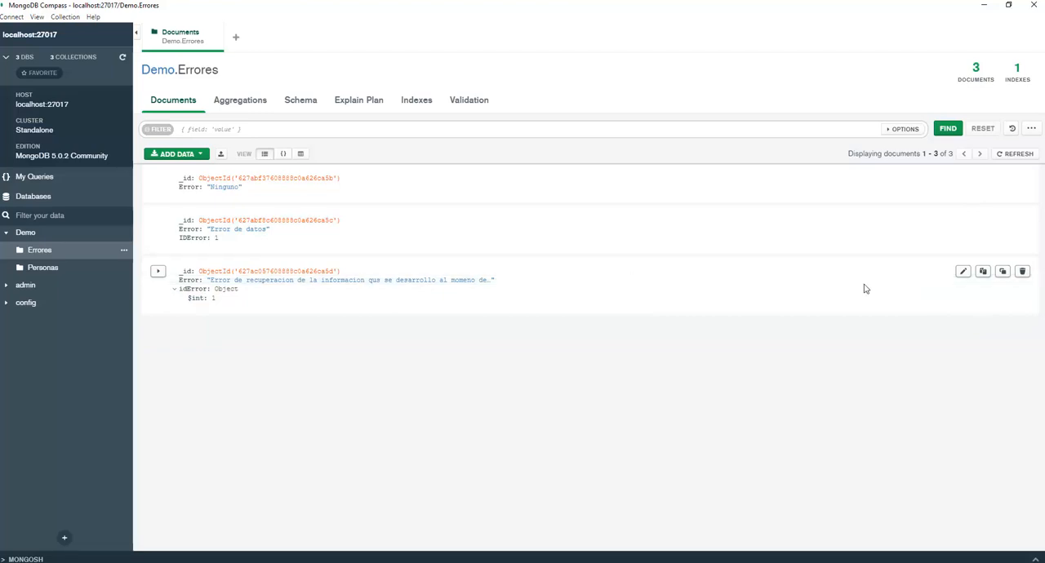
Edit the third document again, try to update it with $int and its parent idError marked for removal, and cancel the edit.
click(962, 273)
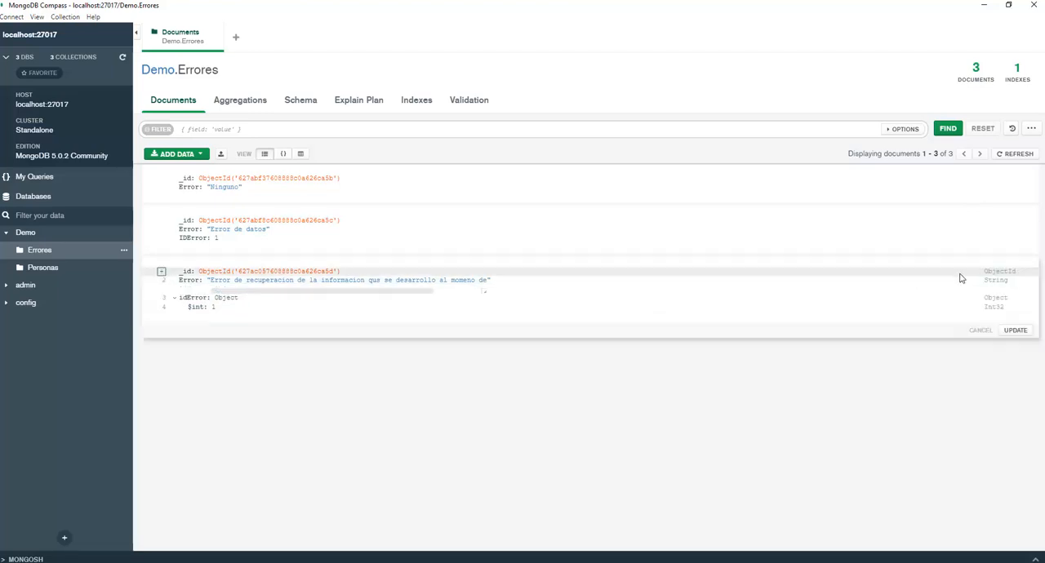
click(160, 308)
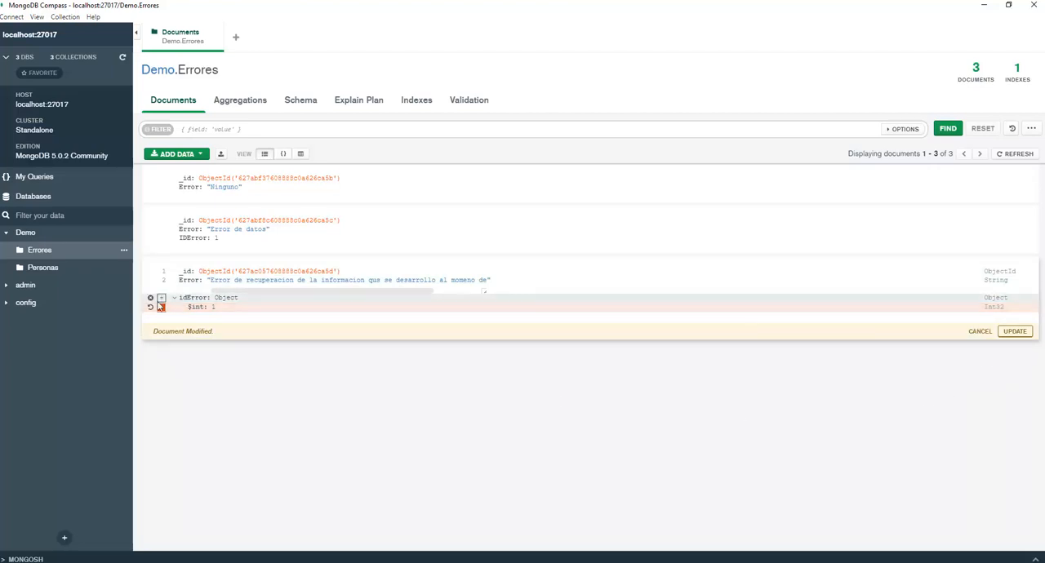
click(161, 297)
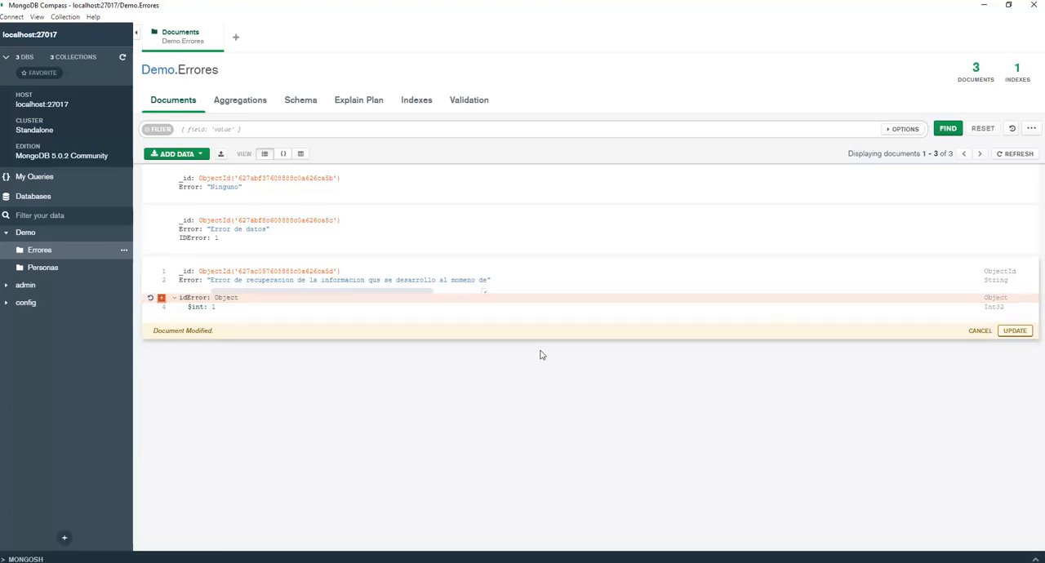
click(1015, 332)
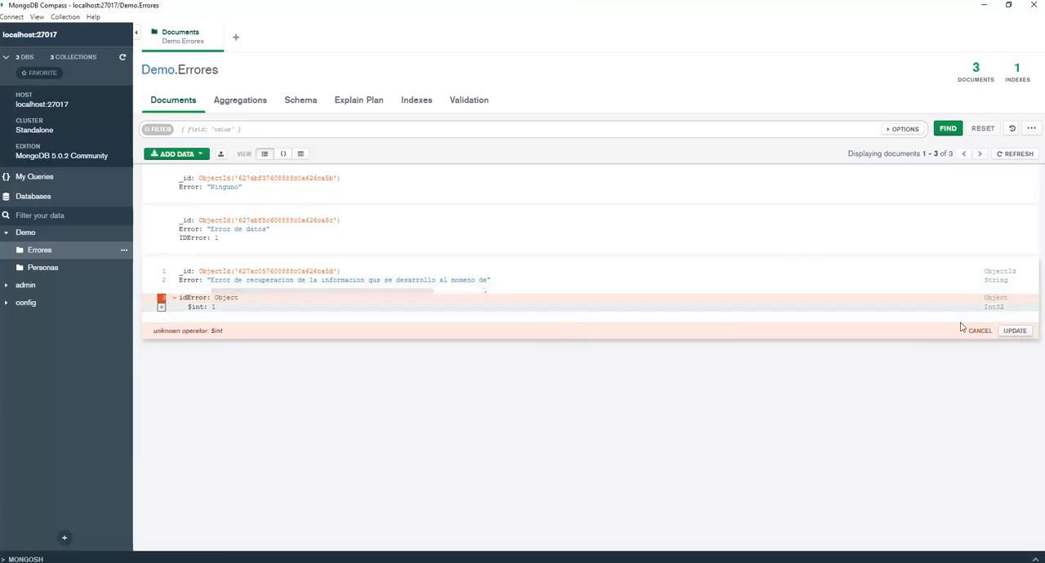
click(979, 331)
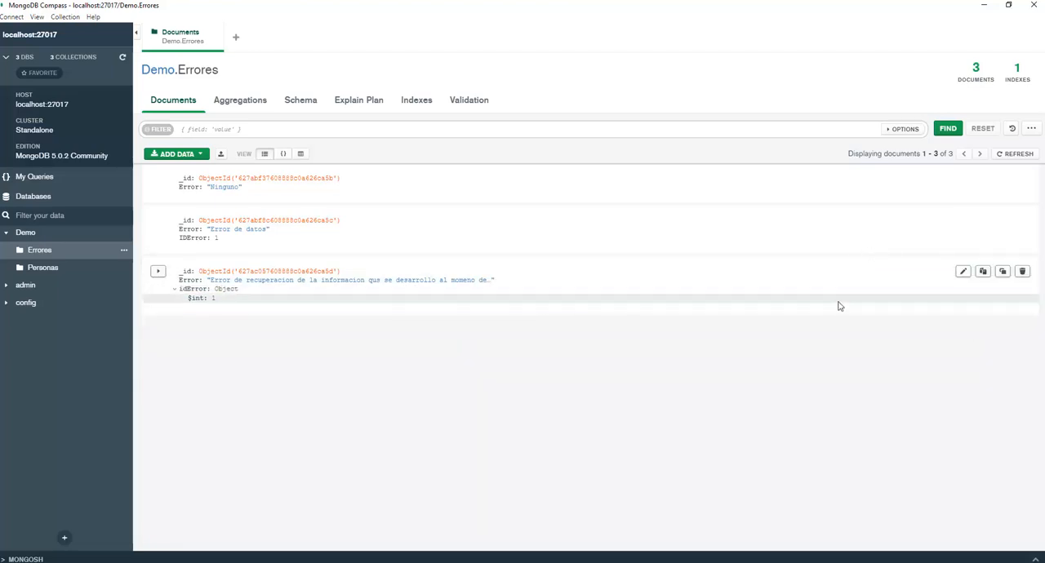
Reopen the third document for editing and try to remove only the $int field inside idError with an update.
click(963, 271)
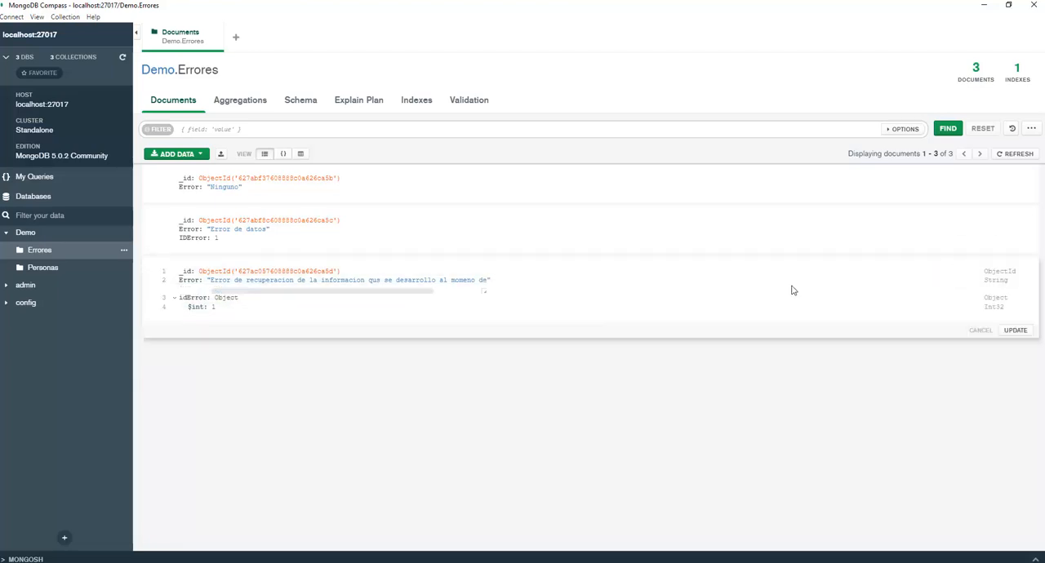
click(152, 308)
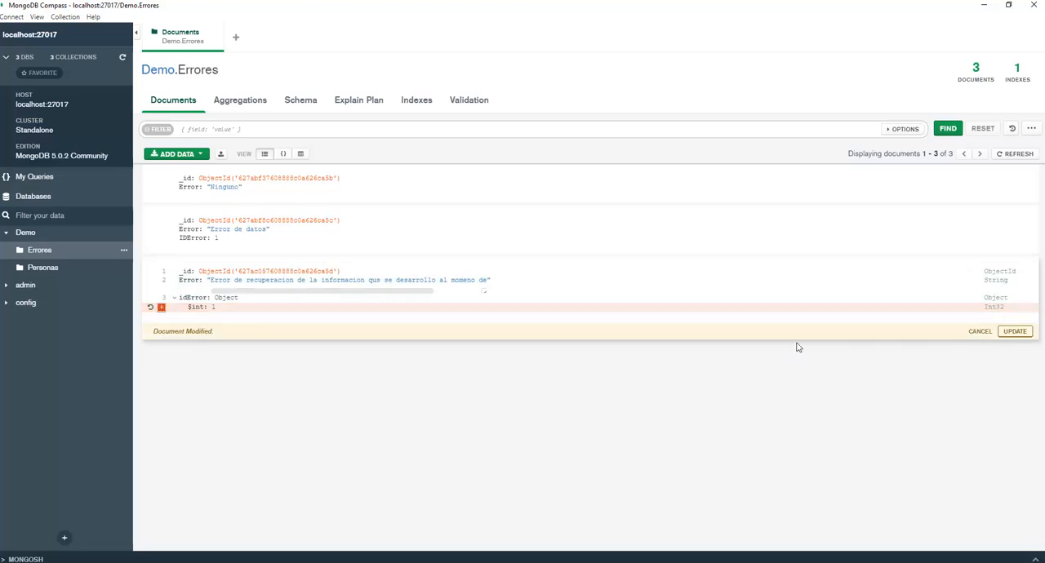
click(1013, 331)
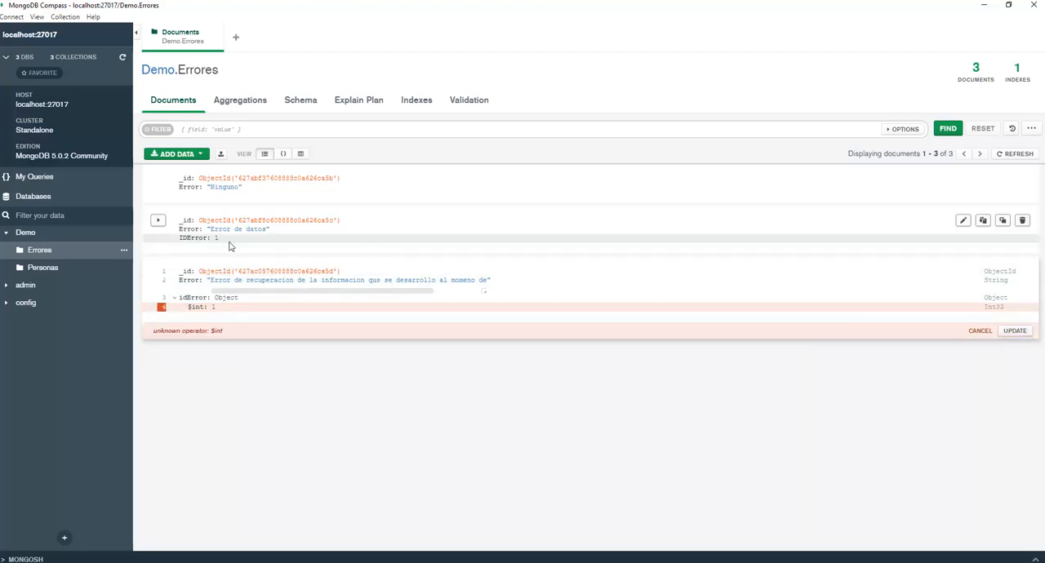
Add an int field with the string value 1 after $int inside idError, and try to update the document.
click(204, 307)
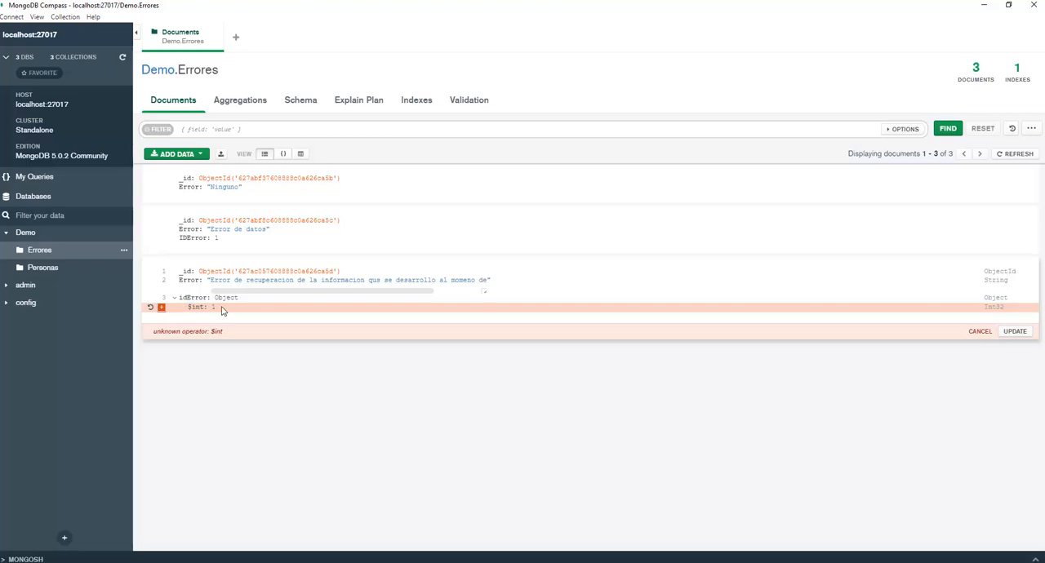
key(Tab)
click(162, 308)
click(196, 327)
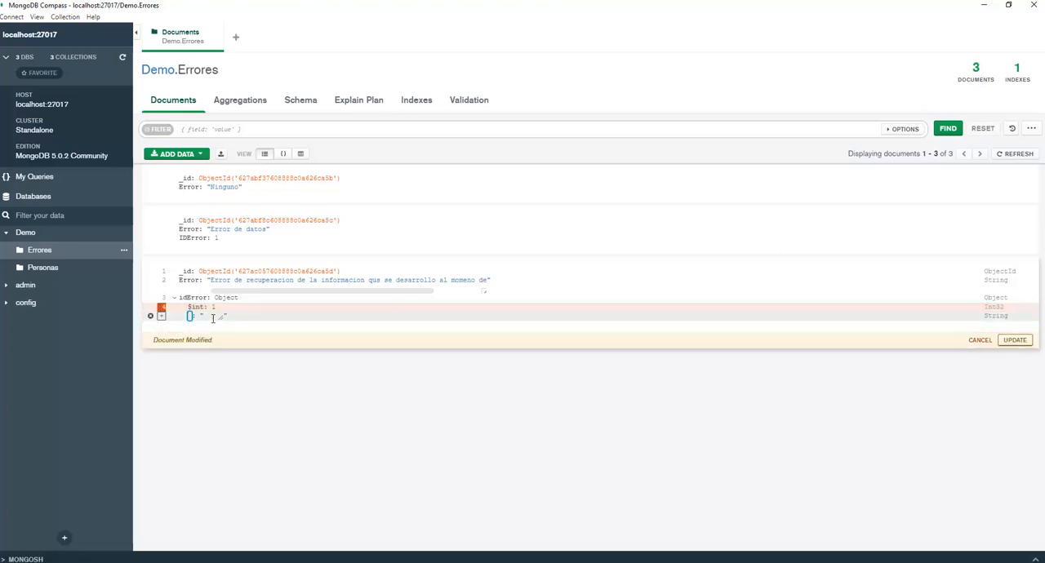
text(int)
key(Tab)
text(1)
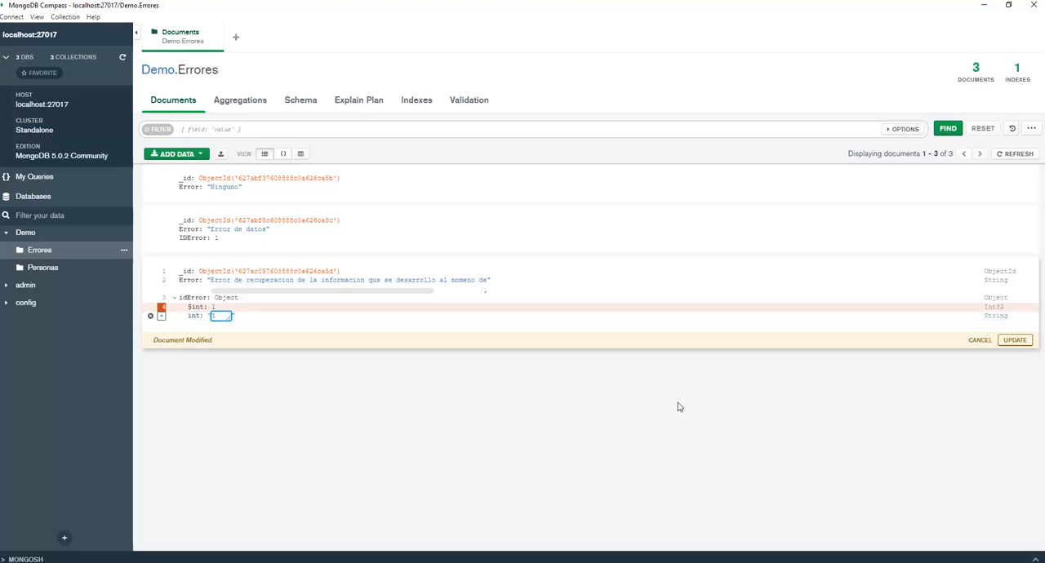
click(1015, 339)
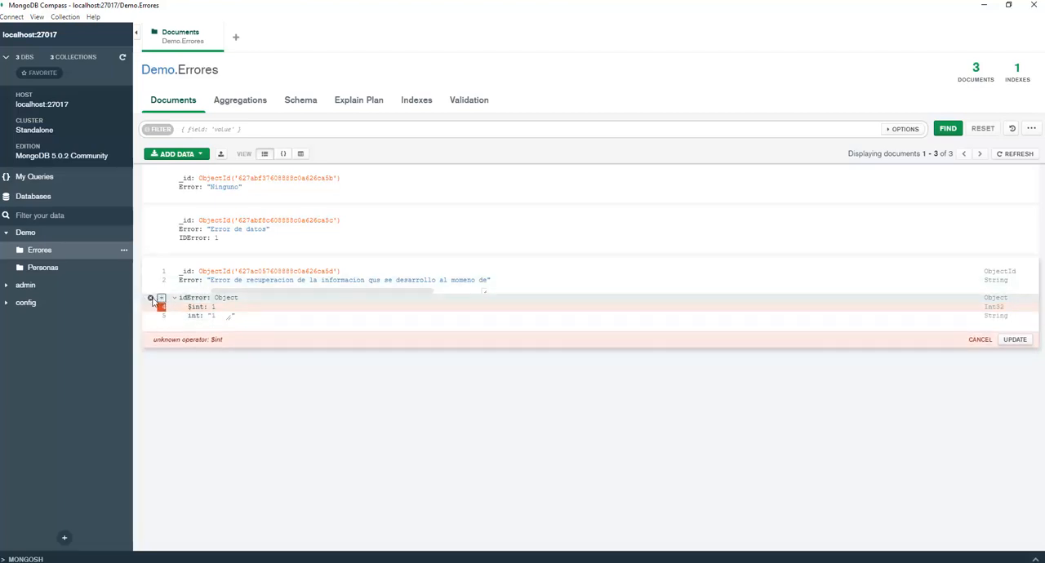
Mark the whole idError object for removal, try to update the third document, and leave the edit.
click(152, 299)
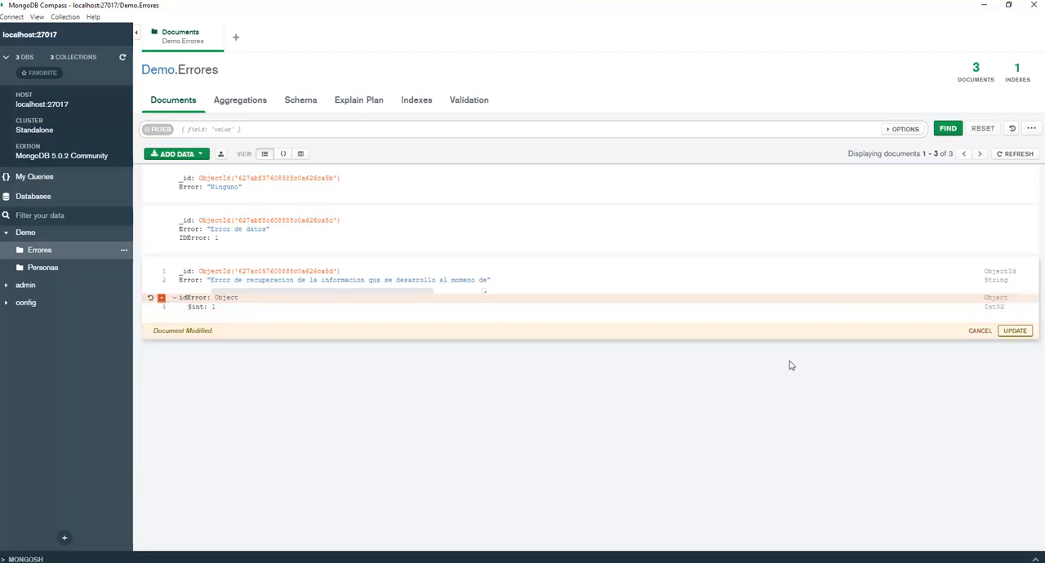
click(1015, 330)
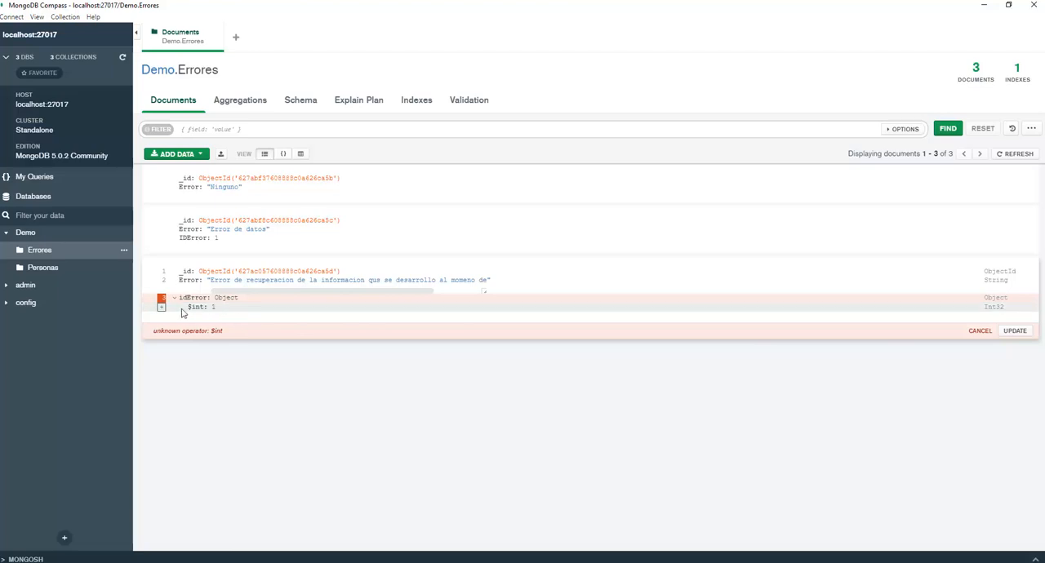
click(161, 308)
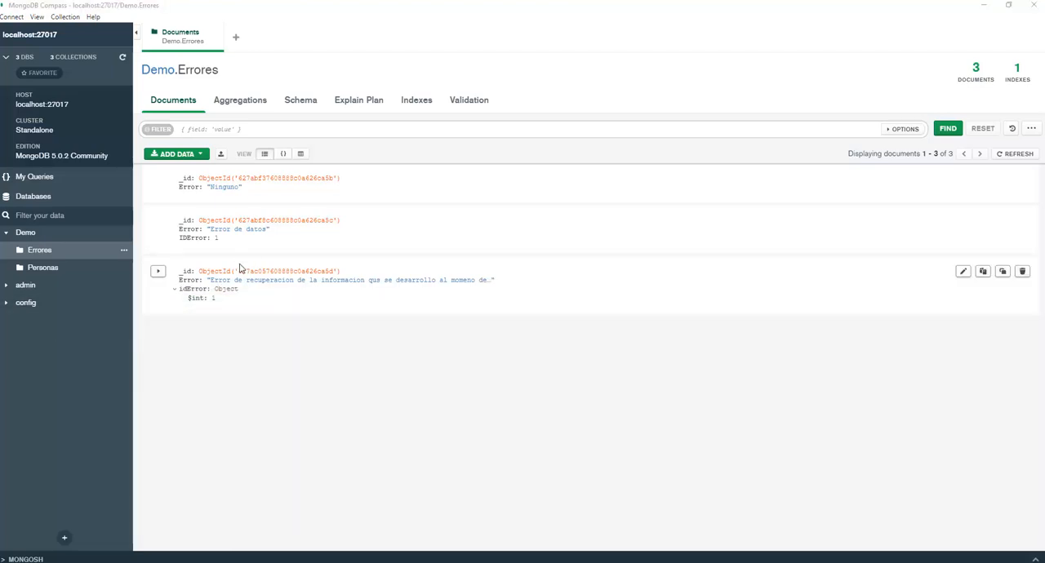
click(254, 306)
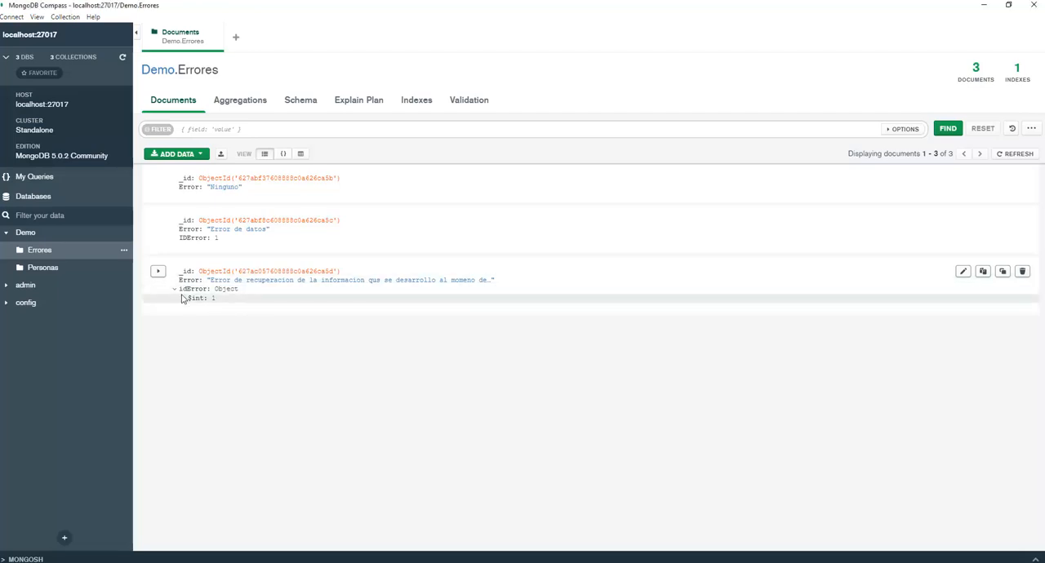
Show the Errores documents as JSON and open the third document for editing with idError expanded.
click(282, 155)
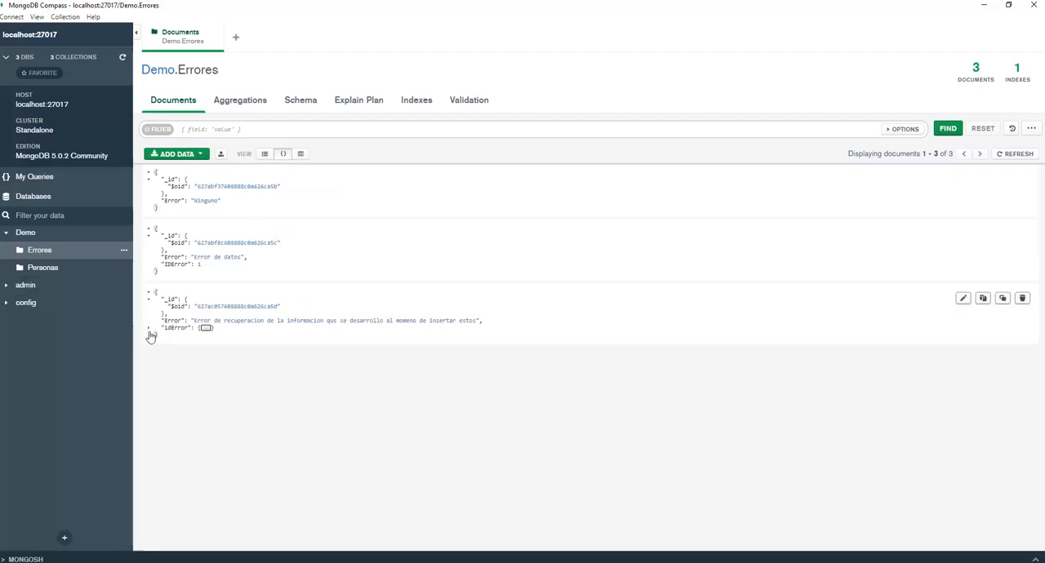
click(964, 299)
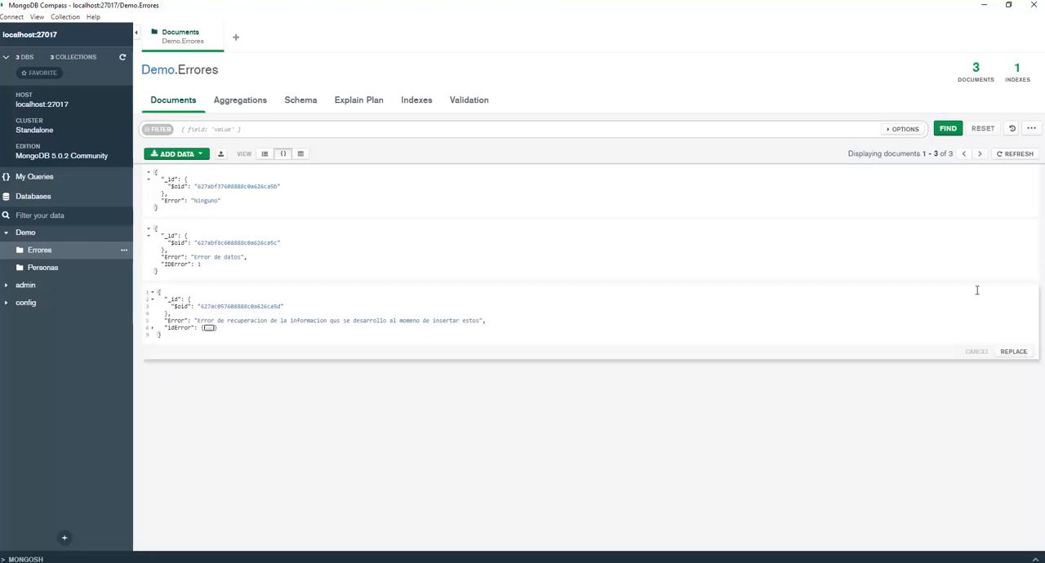
click(152, 328)
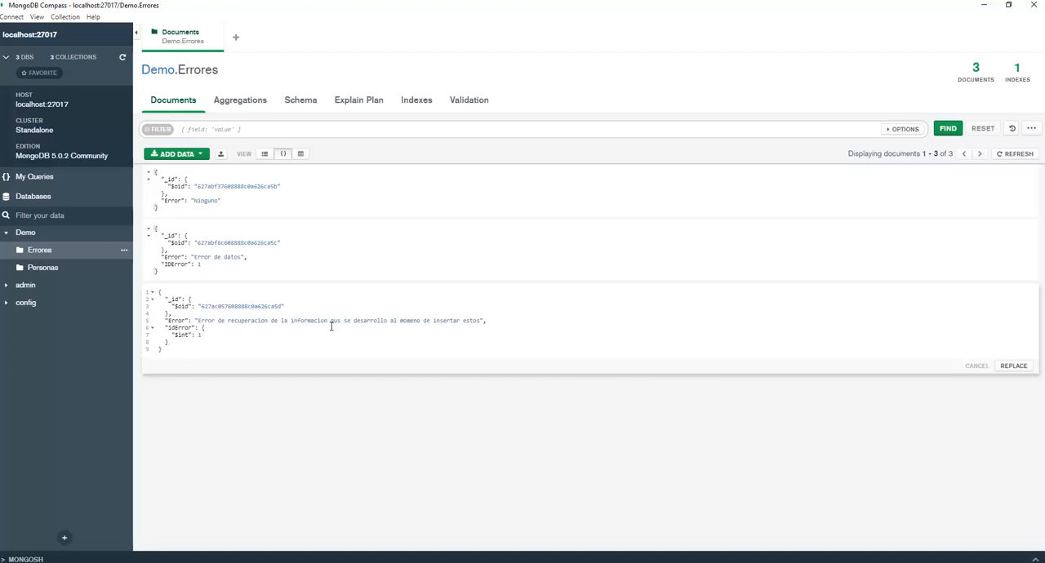
Change idError from an object to the plain value 1 in the JSON, and try to replace the document.
key(shift+Home)
key(BackSpace)
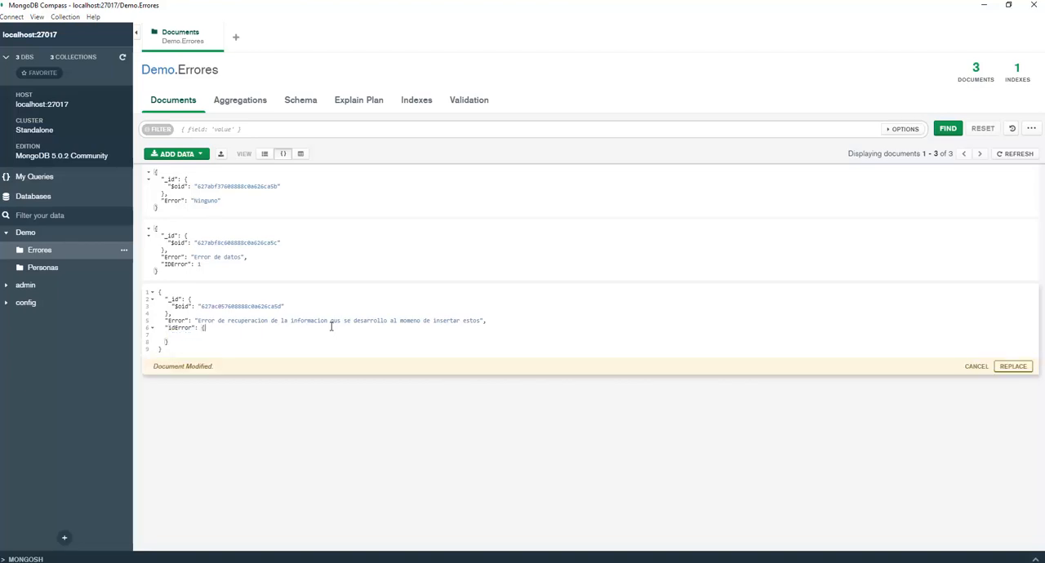
key(BackSpace)
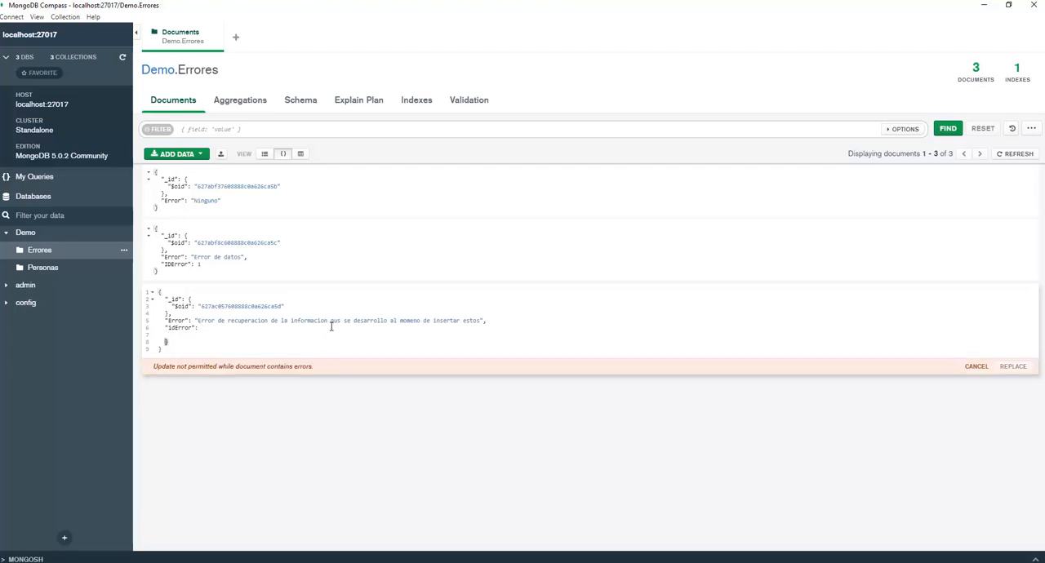
key(BackSpace)
key(BackSpace)
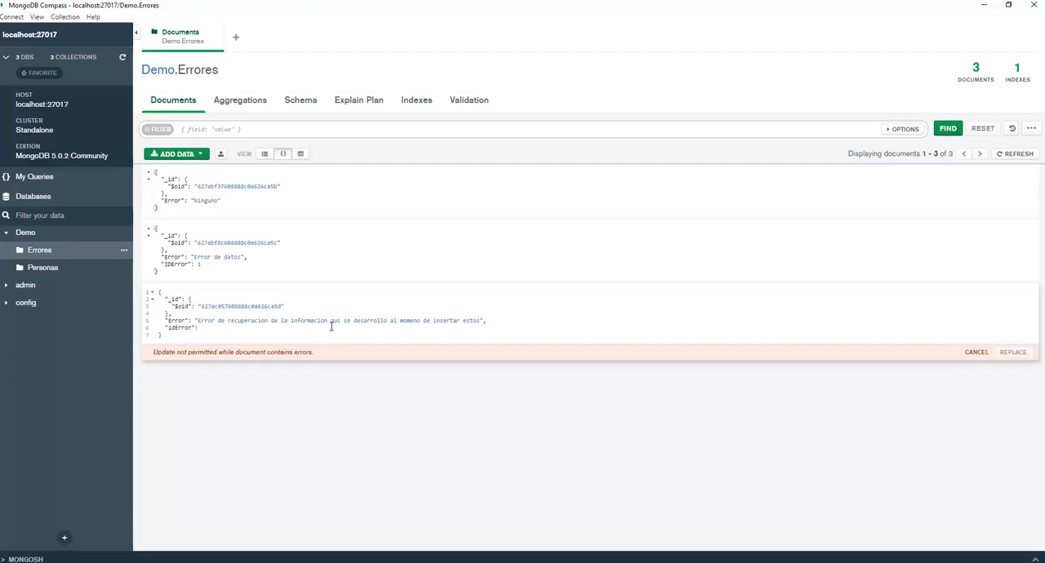
text(1)
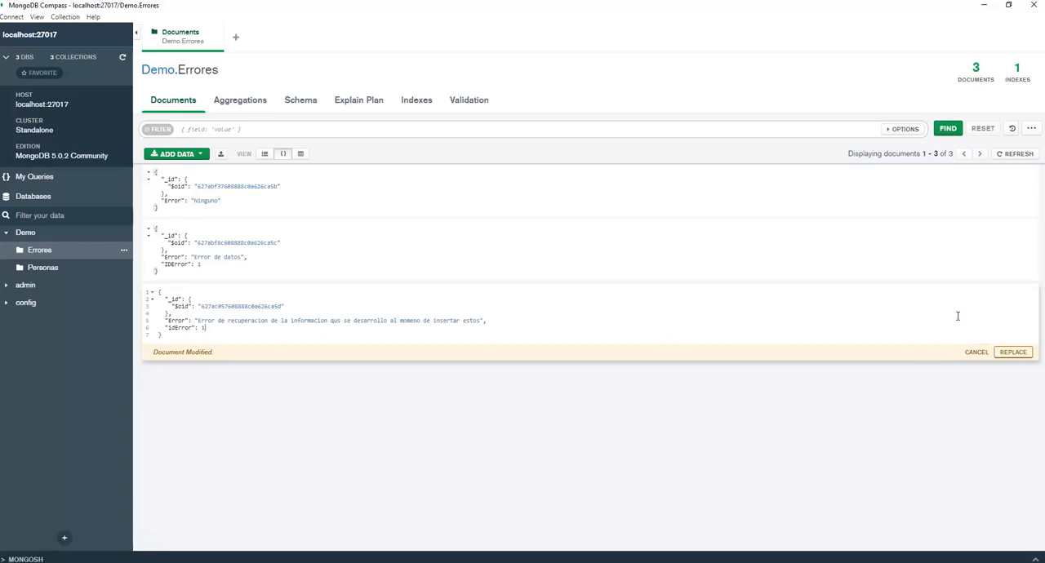
click(1011, 356)
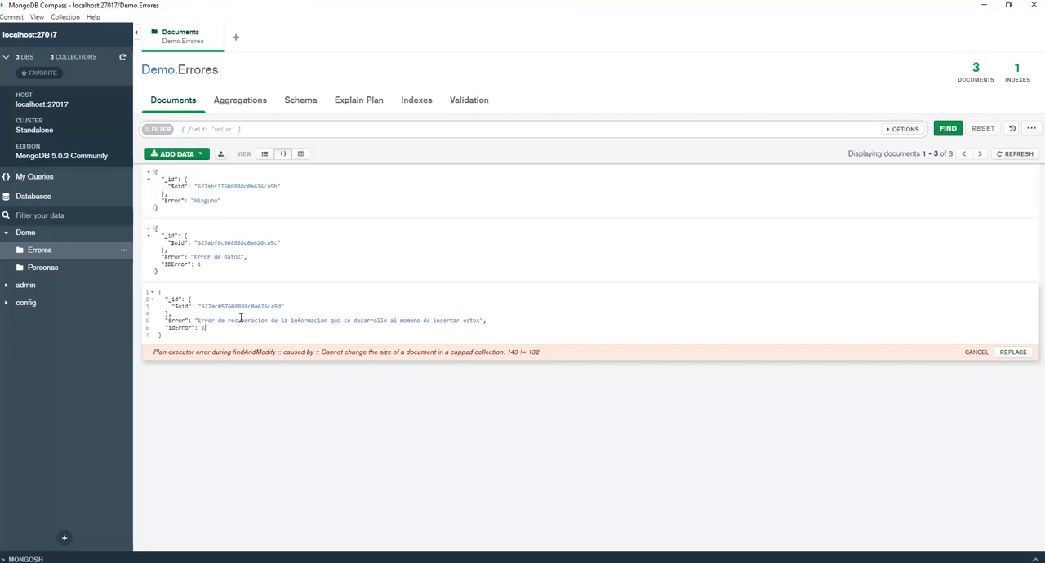
Cancel the pending JSON edit of the third Errores document.
click(979, 353)
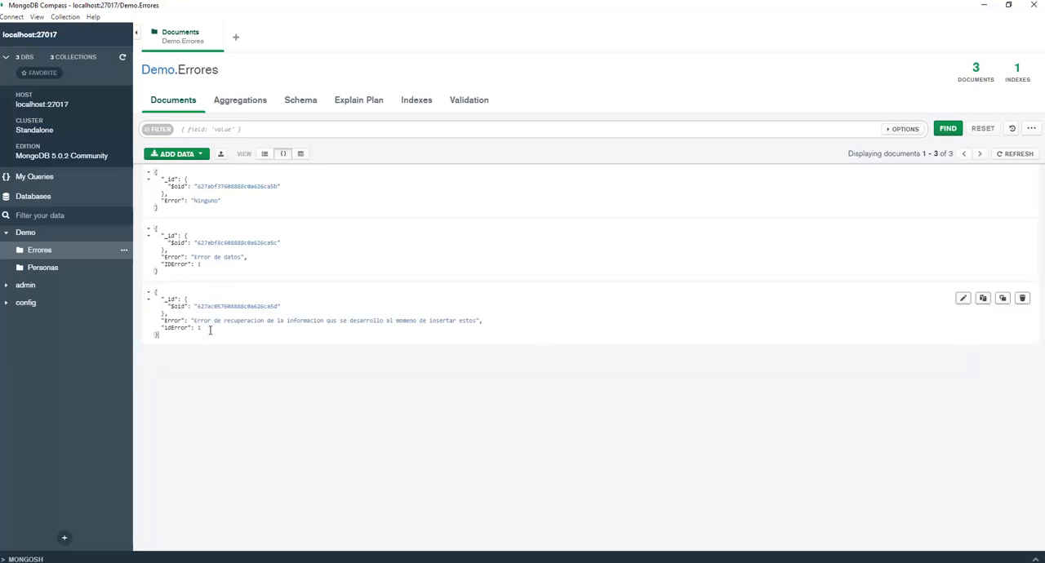
click(201, 155)
click(297, 298)
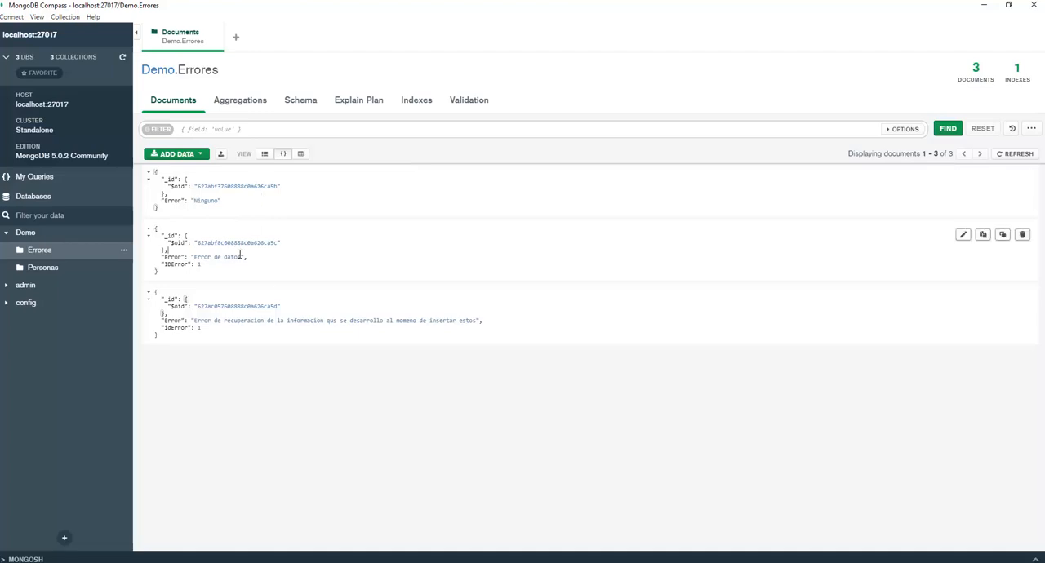
drag(264, 297, 283, 268)
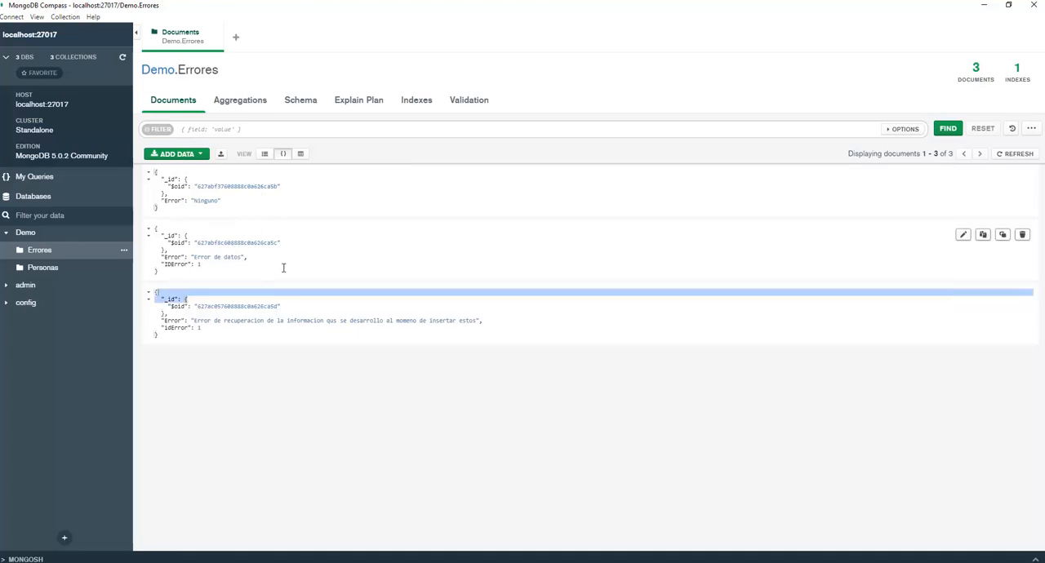
click(812, 299)
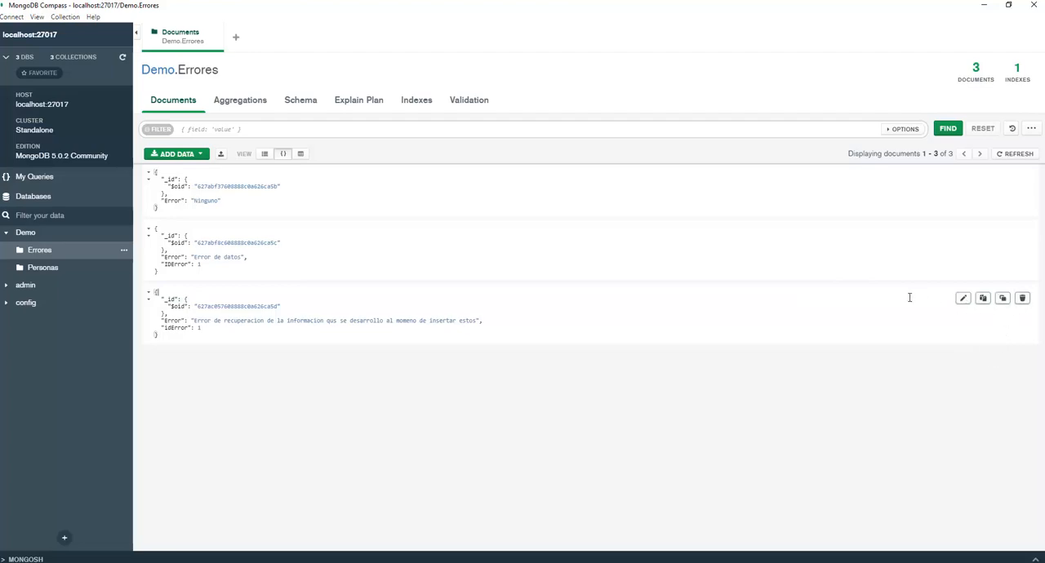
click(610, 316)
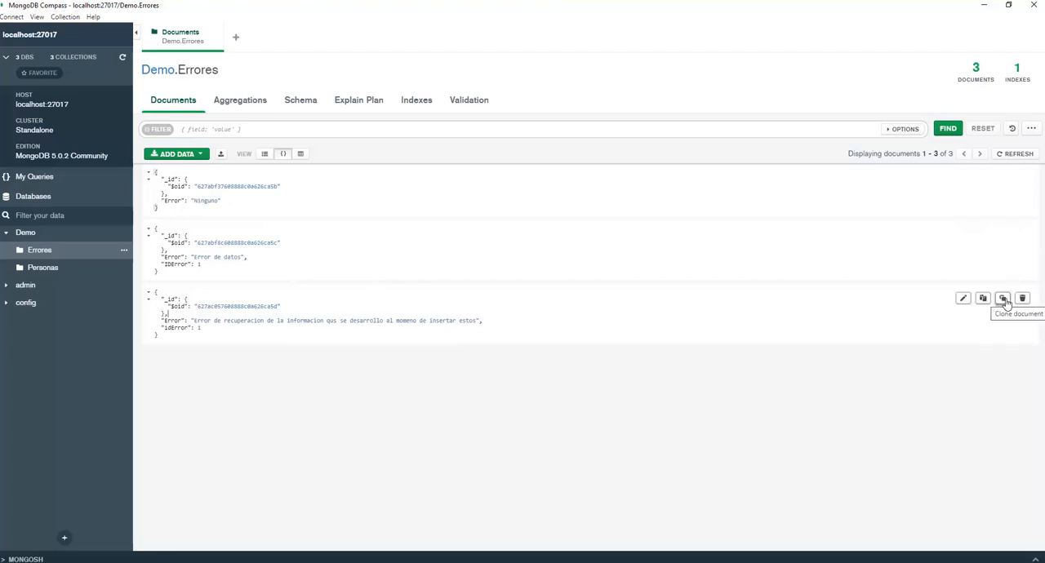
Clone the third document, prefix its Error text with "Nuevo elemento de guarrdado", insert the copy, and refresh the Errores documents.
click(1004, 299)
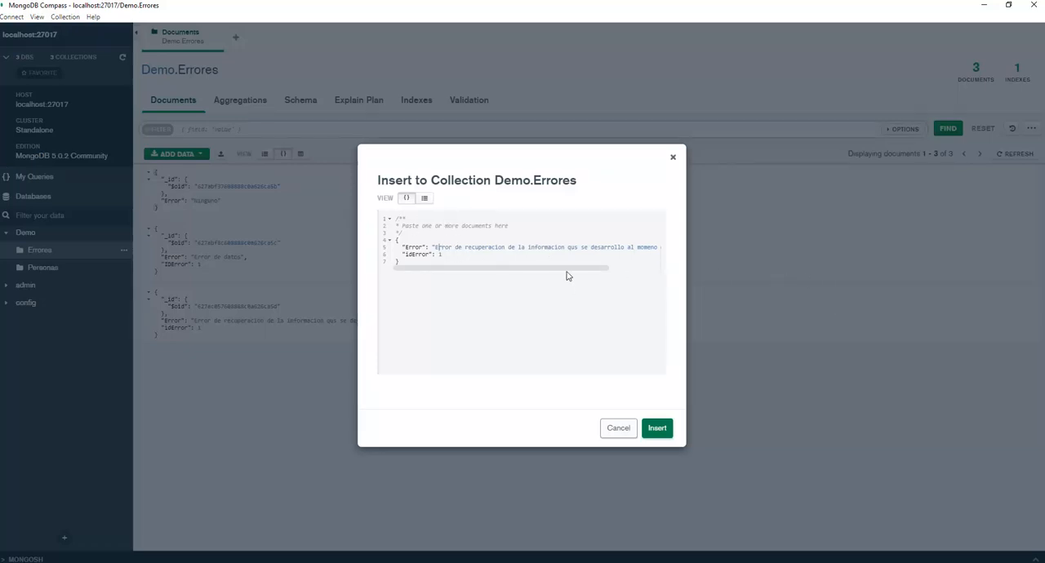
text(Nuevo )
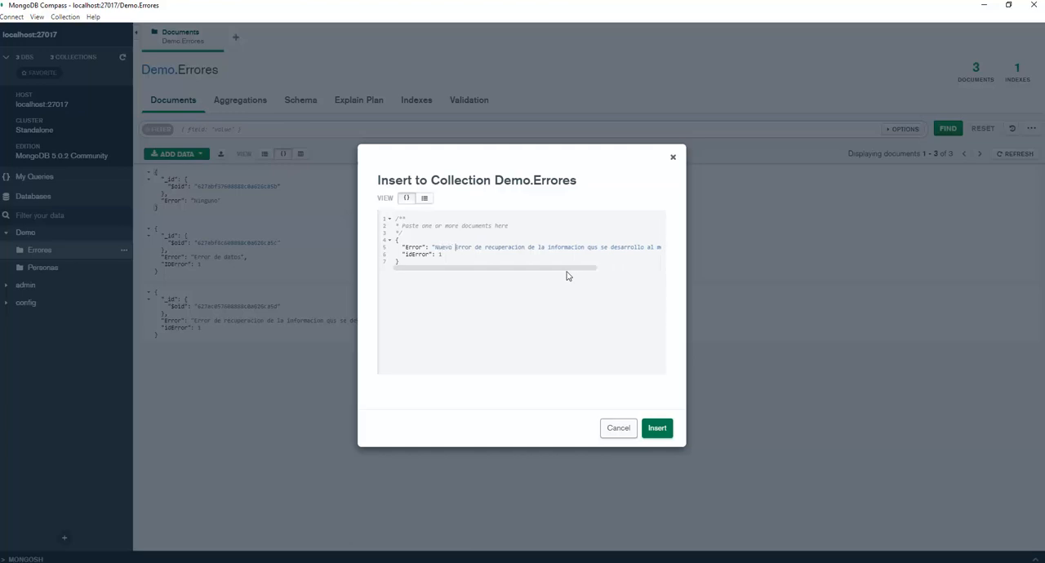
text(elemento de guarrdado)
click(657, 429)
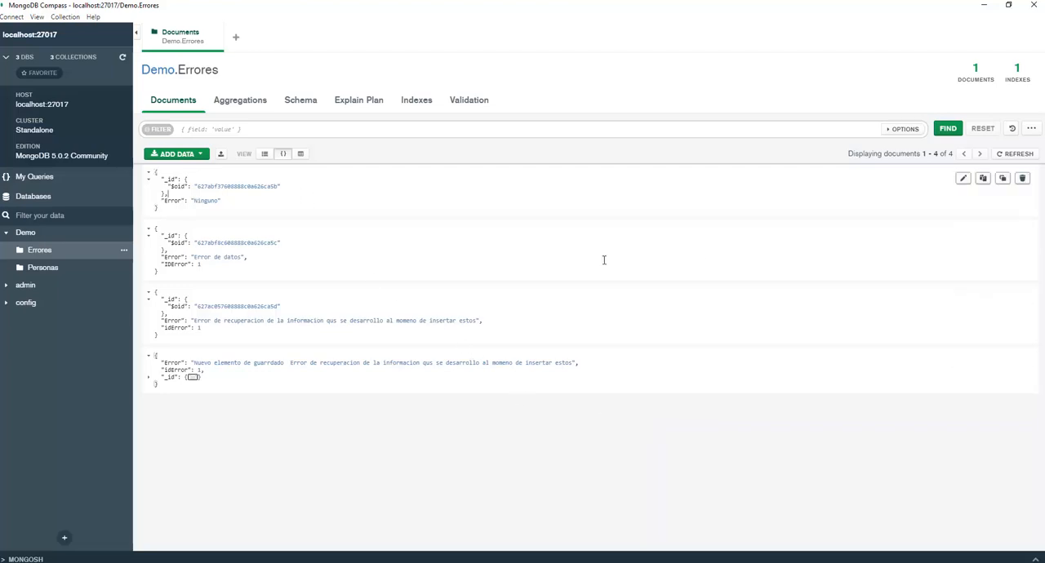
click(1016, 155)
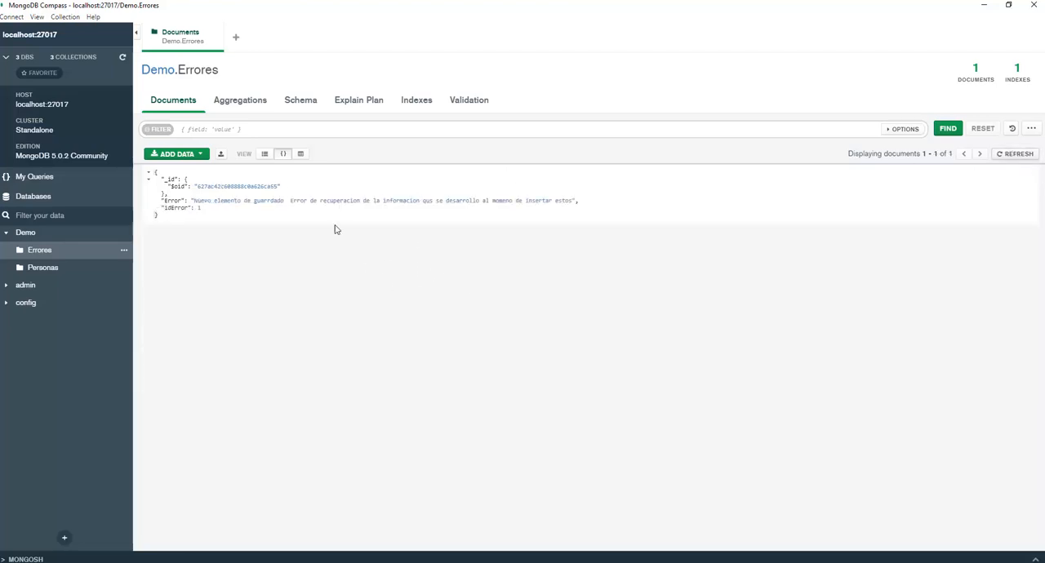
click(150, 173)
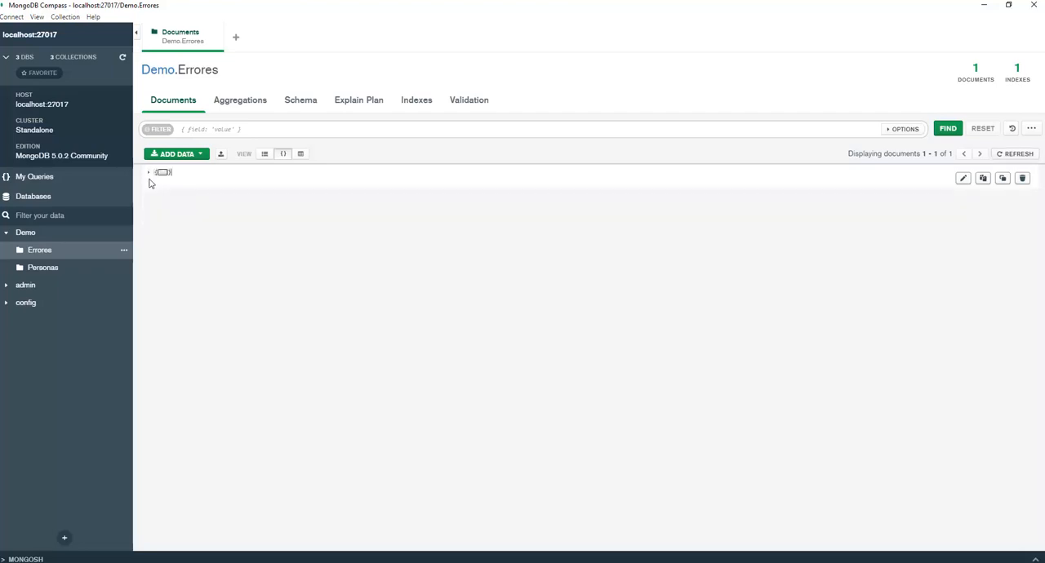
click(150, 173)
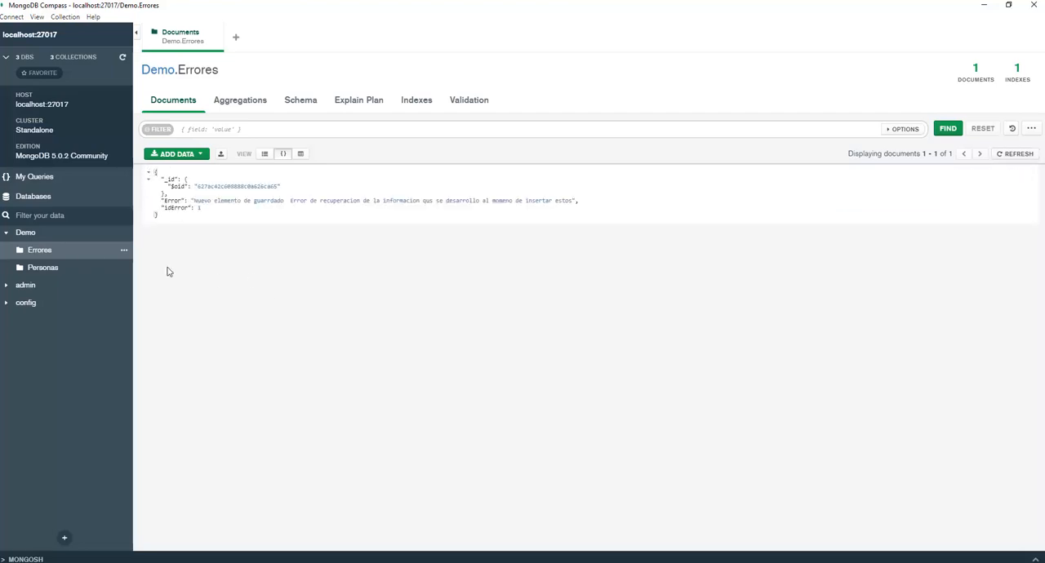
drag(227, 199, 504, 214)
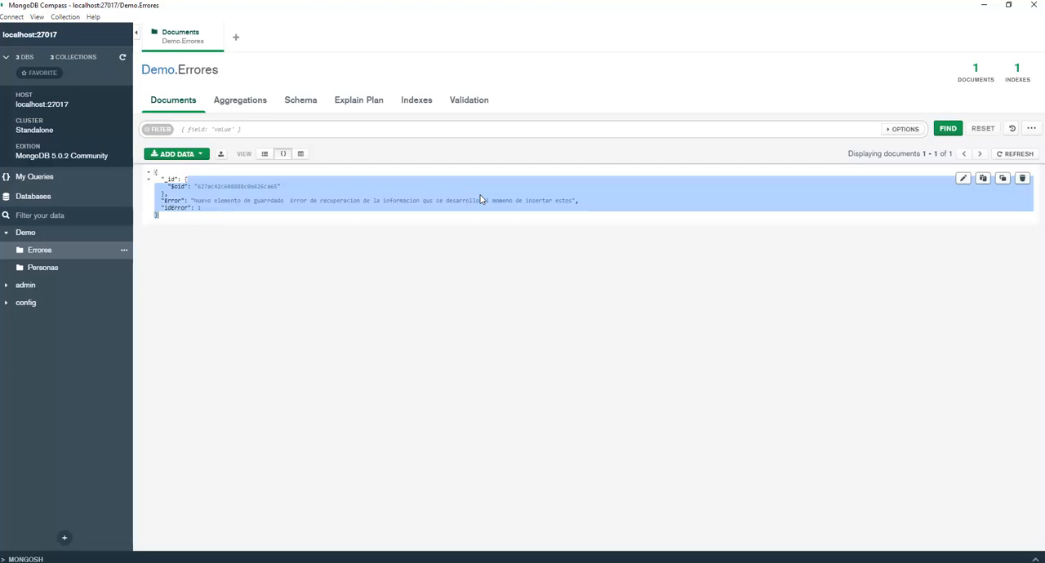
Insert a new Errores document with the field Error set to "Ninguno", and refresh the collection.
click(201, 154)
click(203, 184)
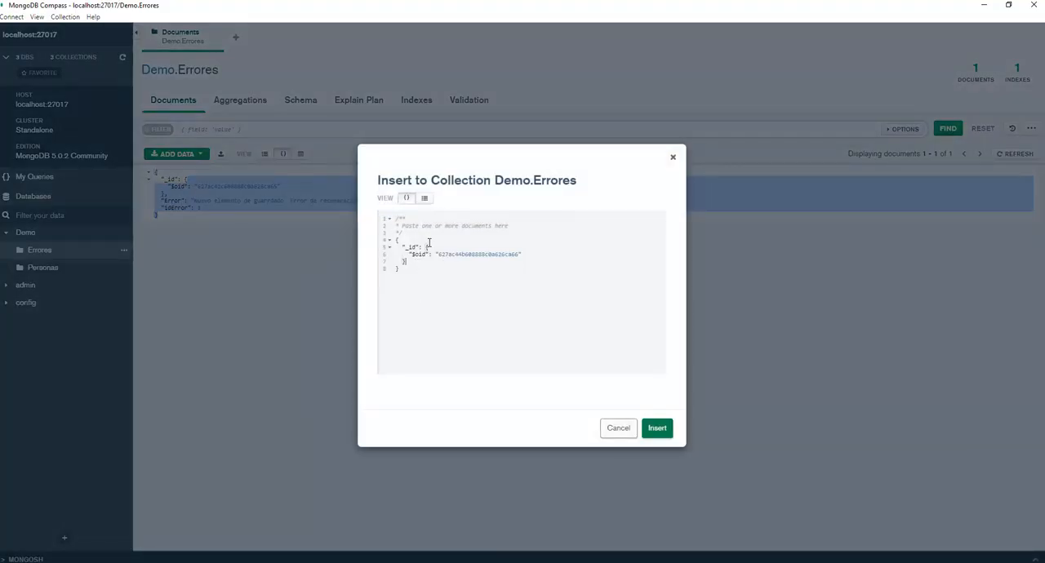
text(,)
key(Return)
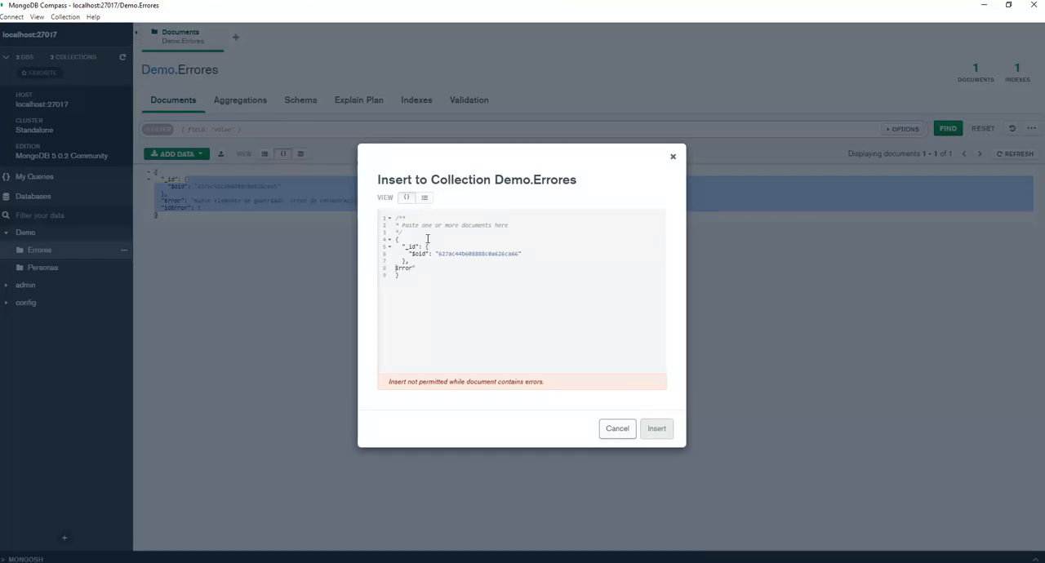
text(" :"N)
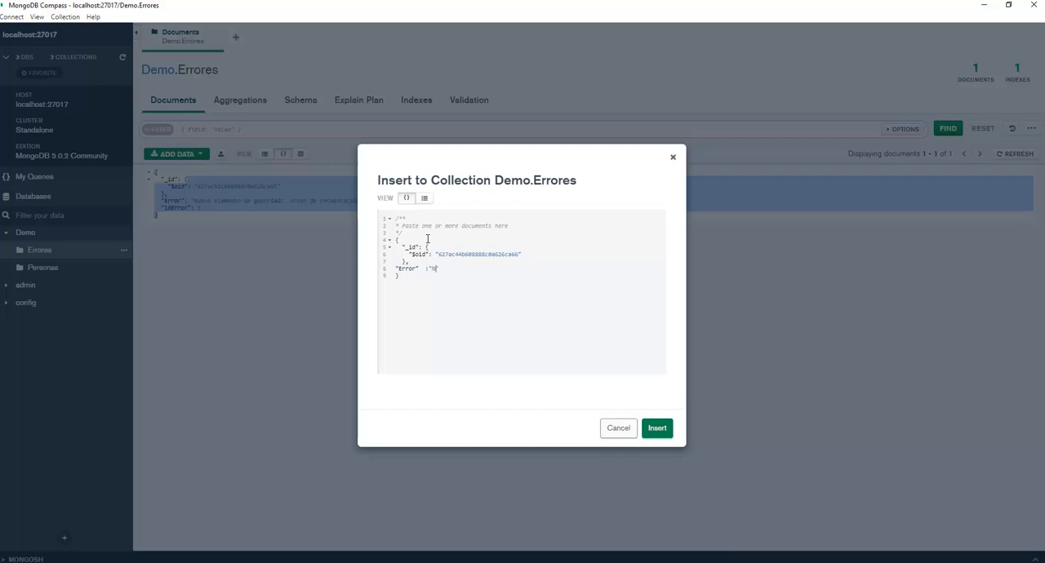
text(inguno")
click(658, 429)
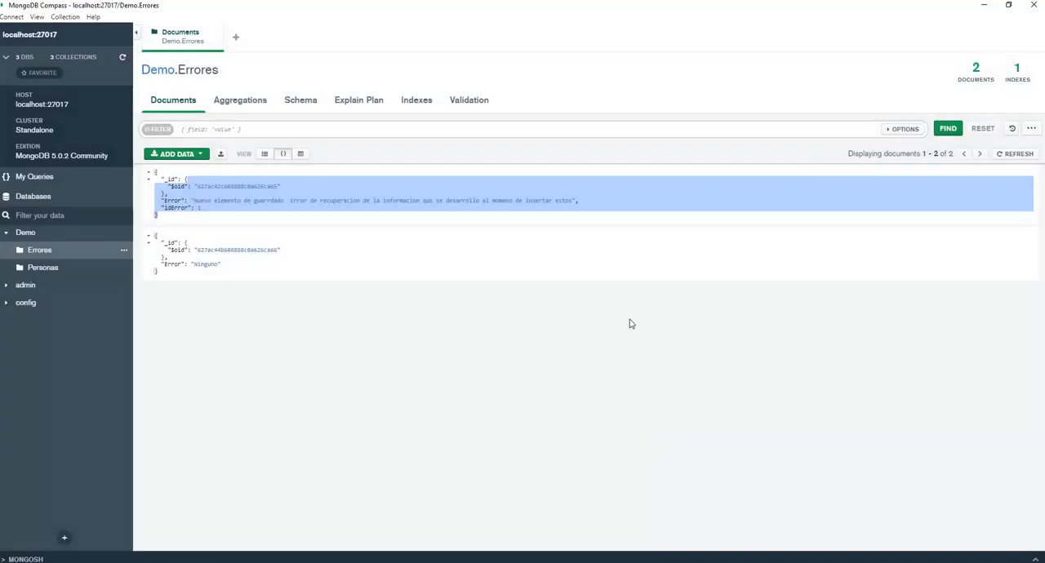
click(1017, 156)
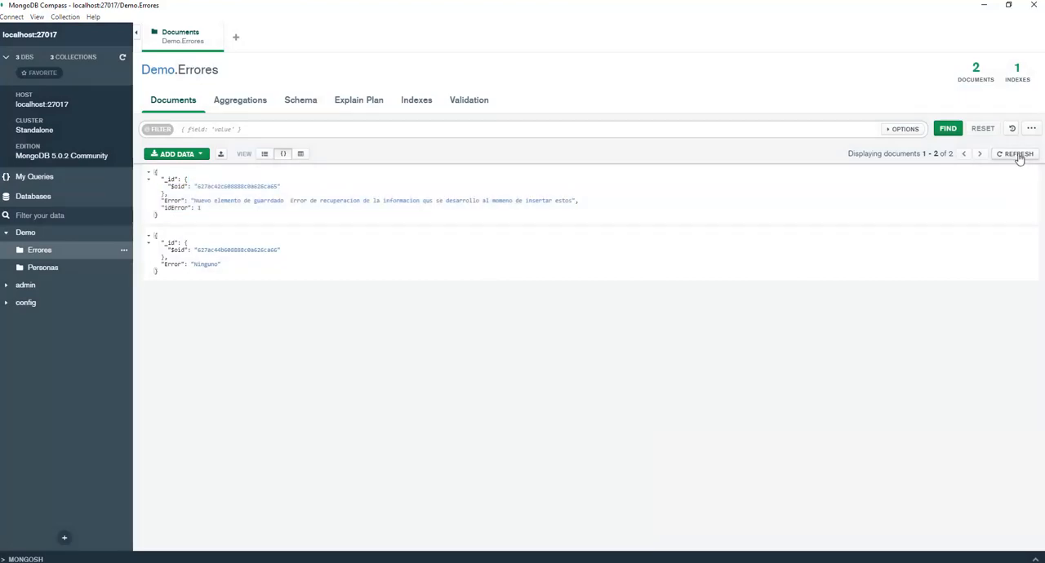
double_click(1018, 156)
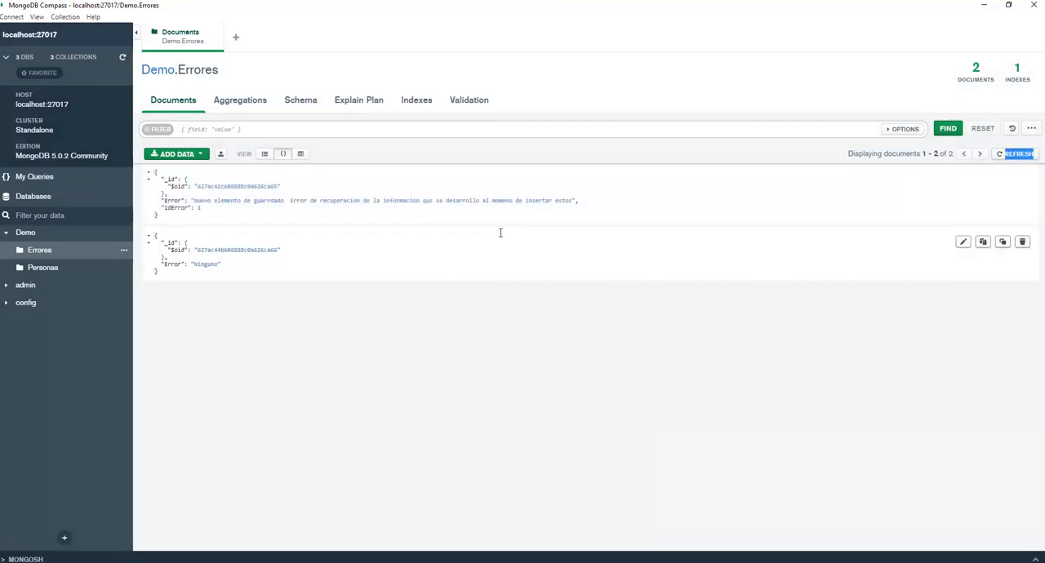
Clone the "Ninguno" document with Error changed to "Ninguno Ninguno", insert it, and refresh the collection.
mouse_move(335, 237)
click(1003, 241)
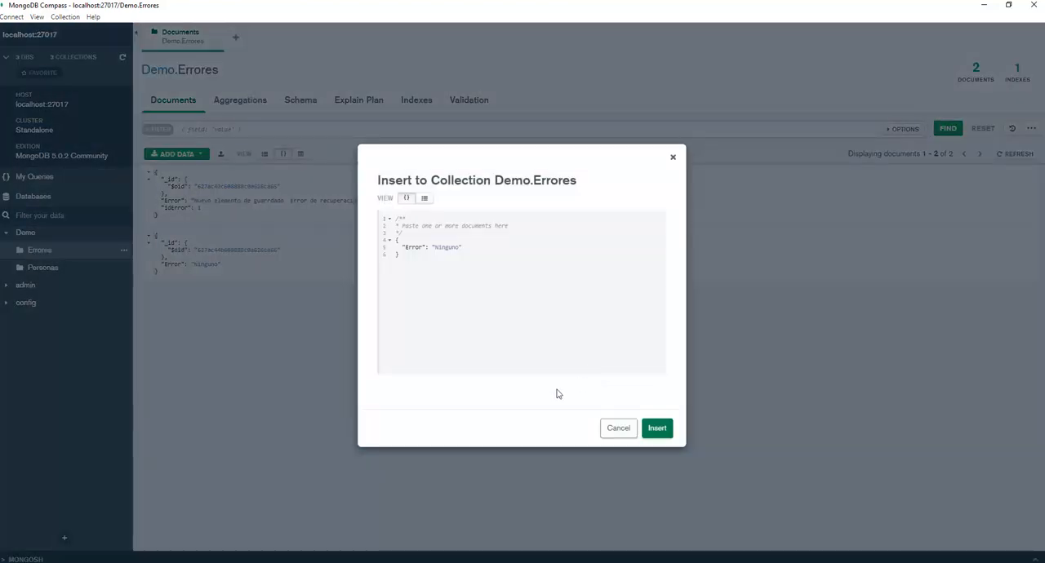
click(487, 244)
key(Return)
text(Ninguno)
click(671, 431)
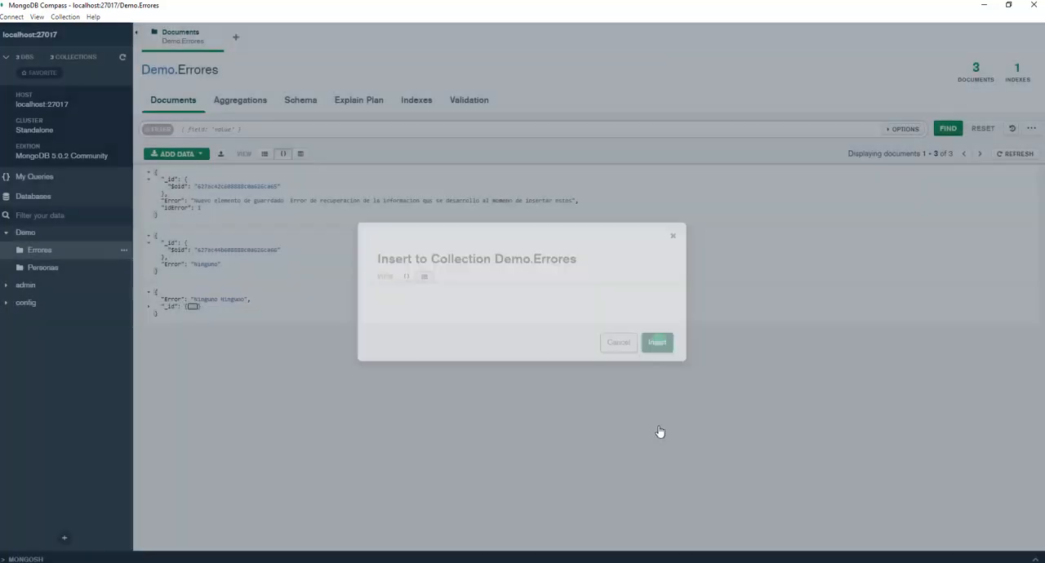
click(1022, 160)
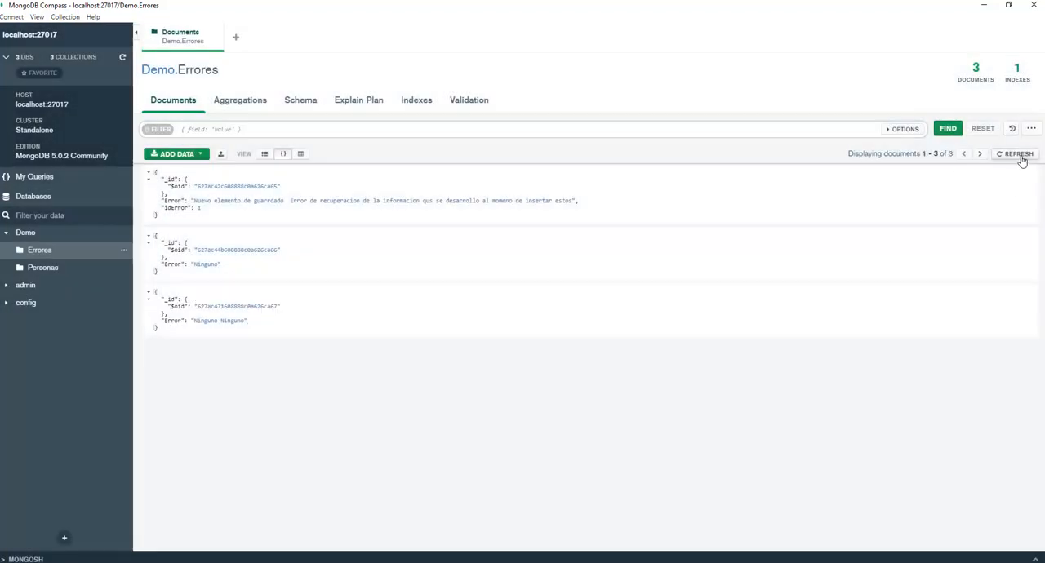
double_click(1022, 161)
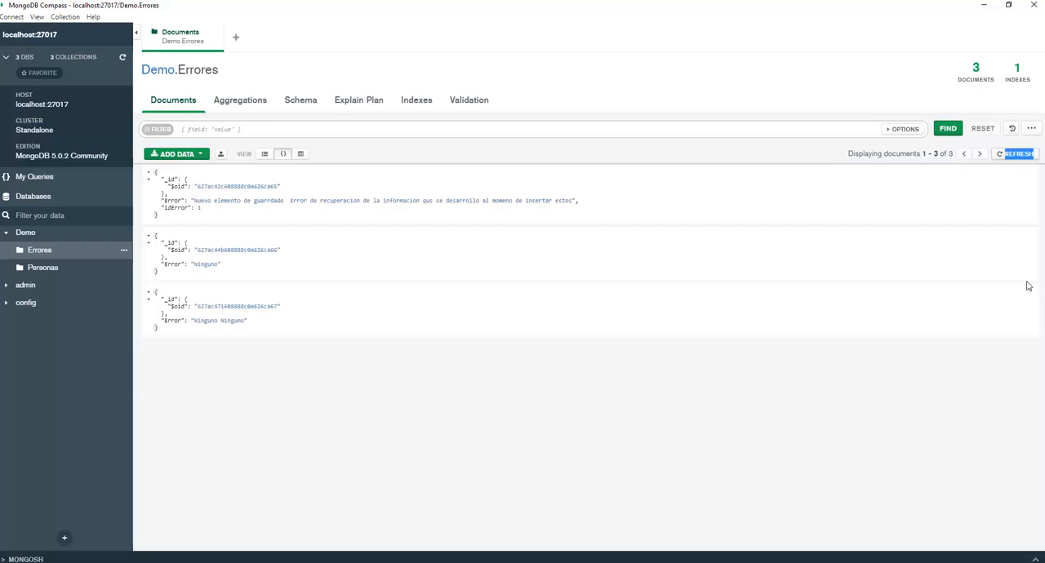
Clone the "Ninguno Ninguno" document, append "diocumebtacion qe debe de exceder los 256 bytes definidos." to Error, insert it, and refresh the collection.
click(1004, 300)
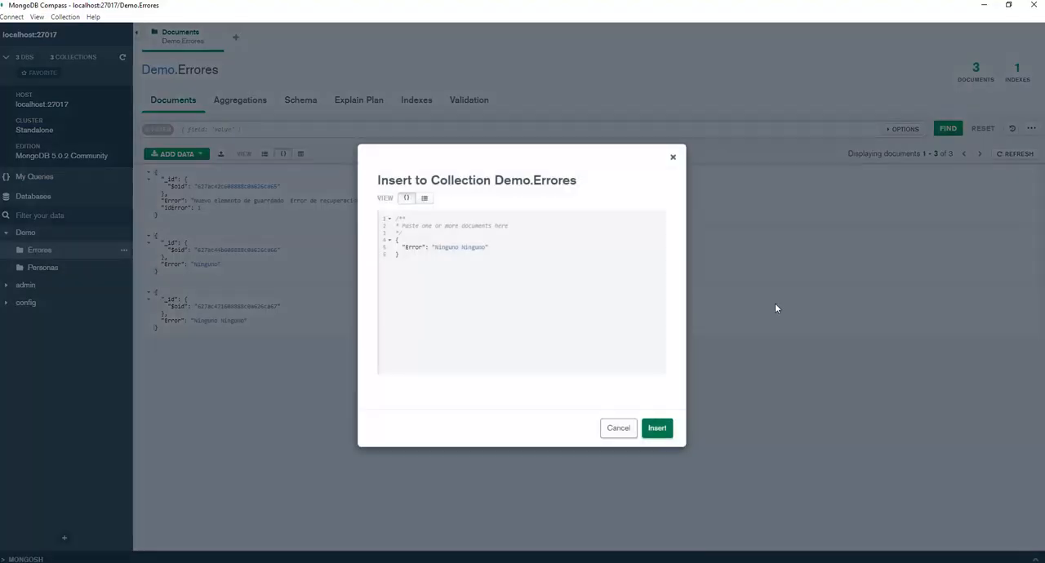
click(485, 247)
text(diocumebtacion qe debe de exceder 1)
text(os )
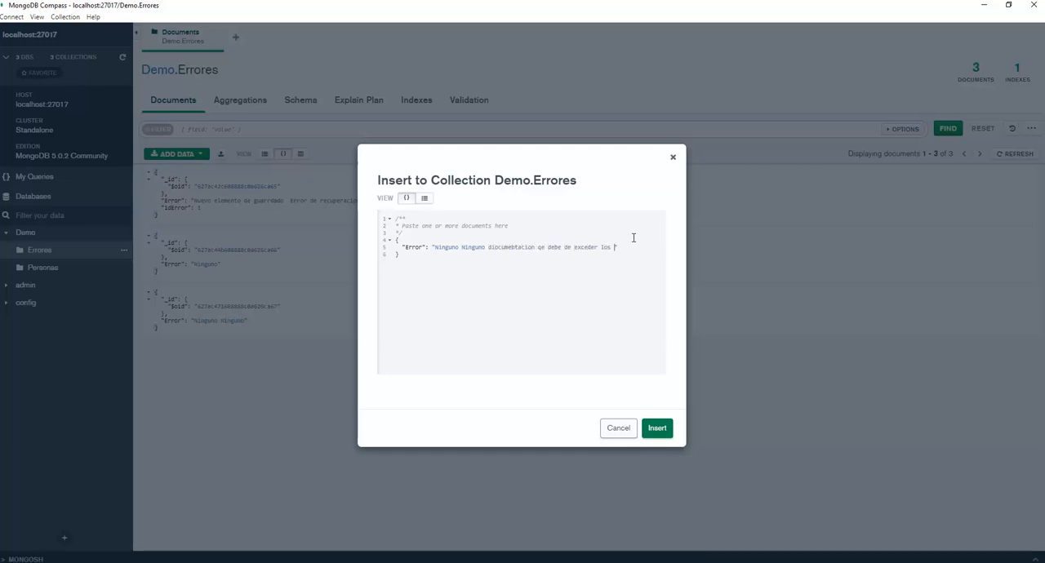
text(2)
text(56 bytes definidos.)
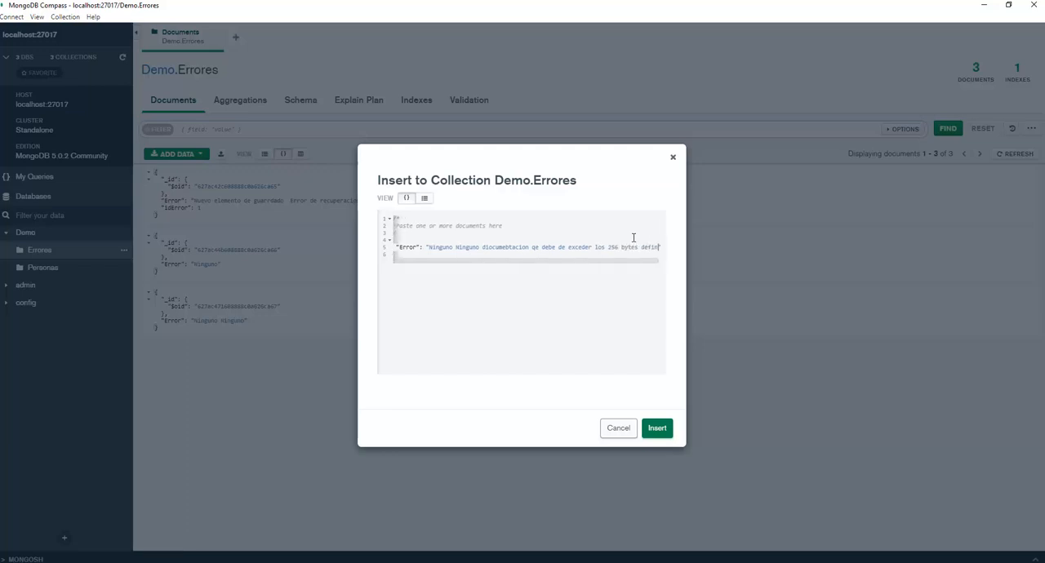
click(658, 428)
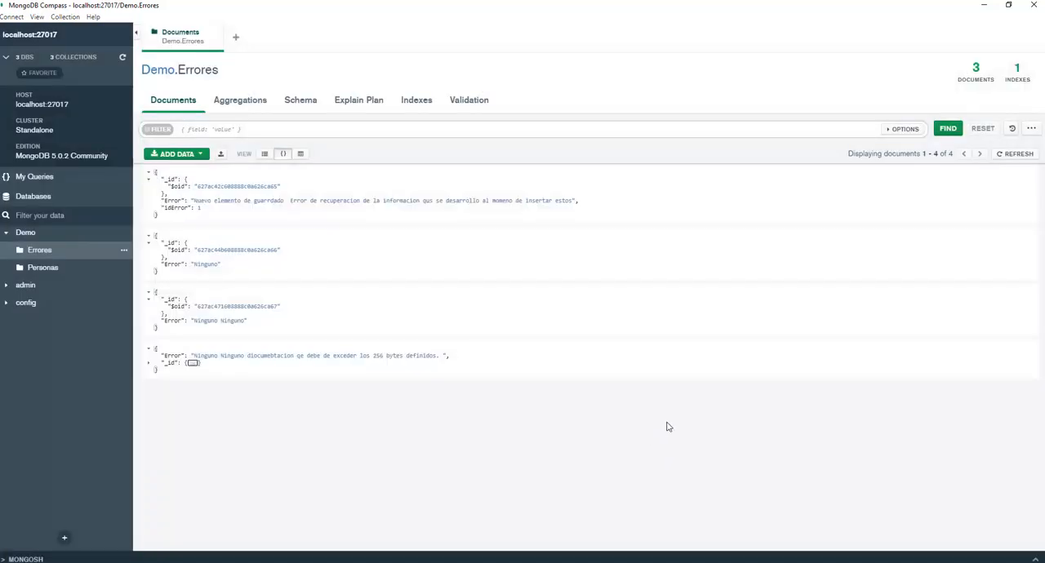
click(1026, 156)
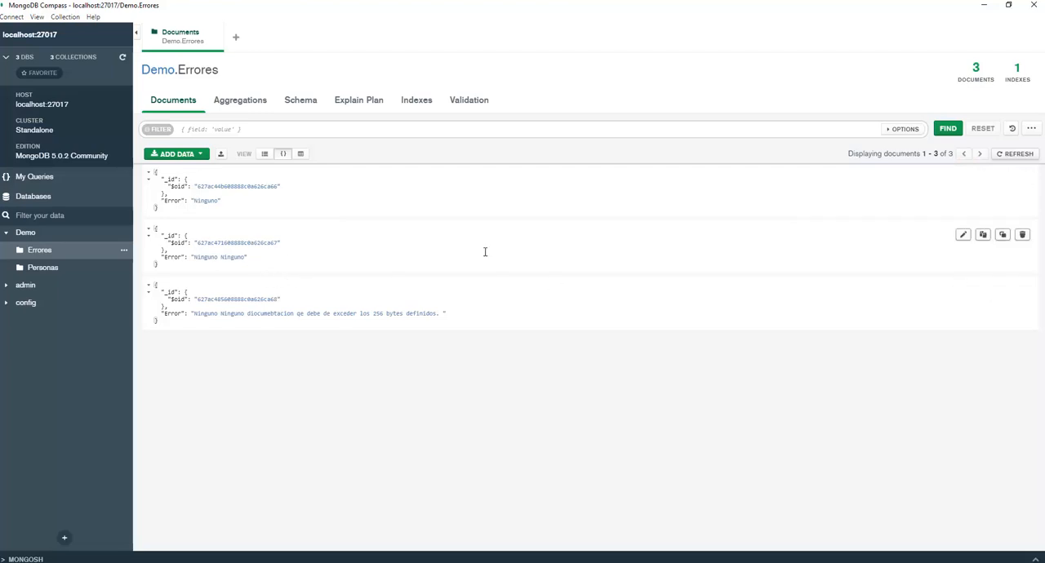
Open the Personas collection and start a new document with a Nombres object below its _id.
click(36, 270)
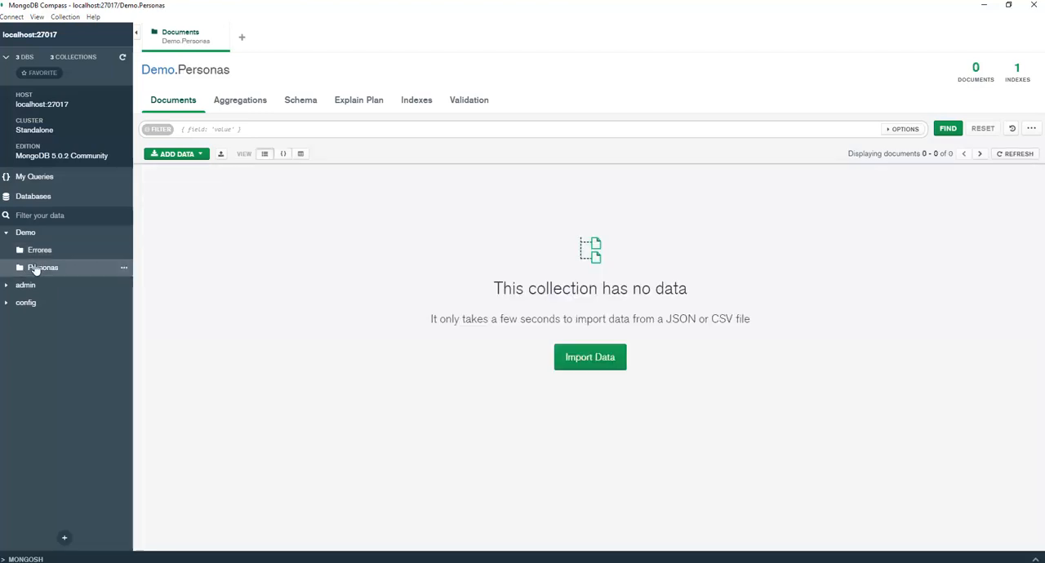
click(201, 155)
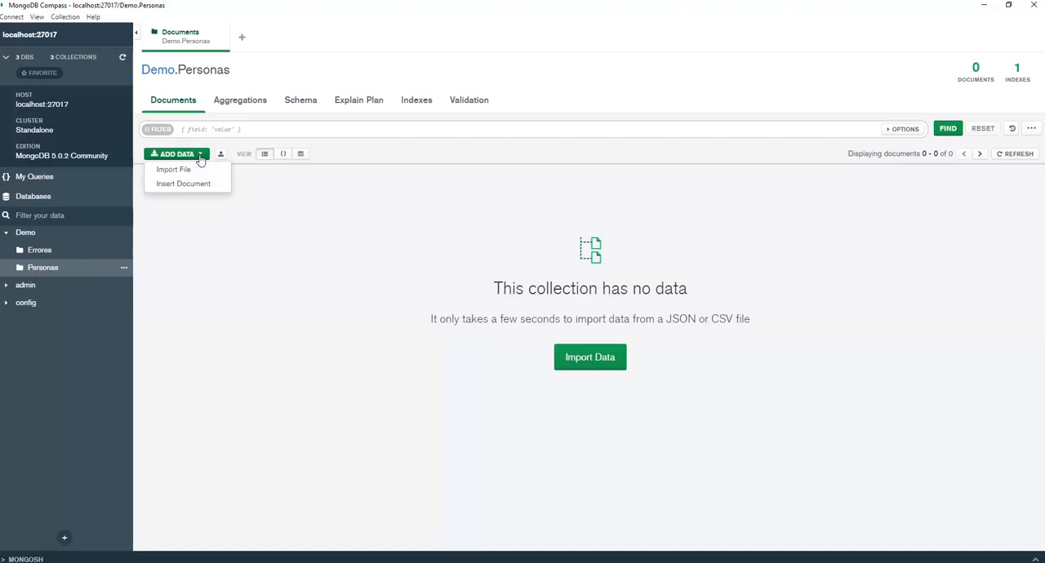
click(188, 184)
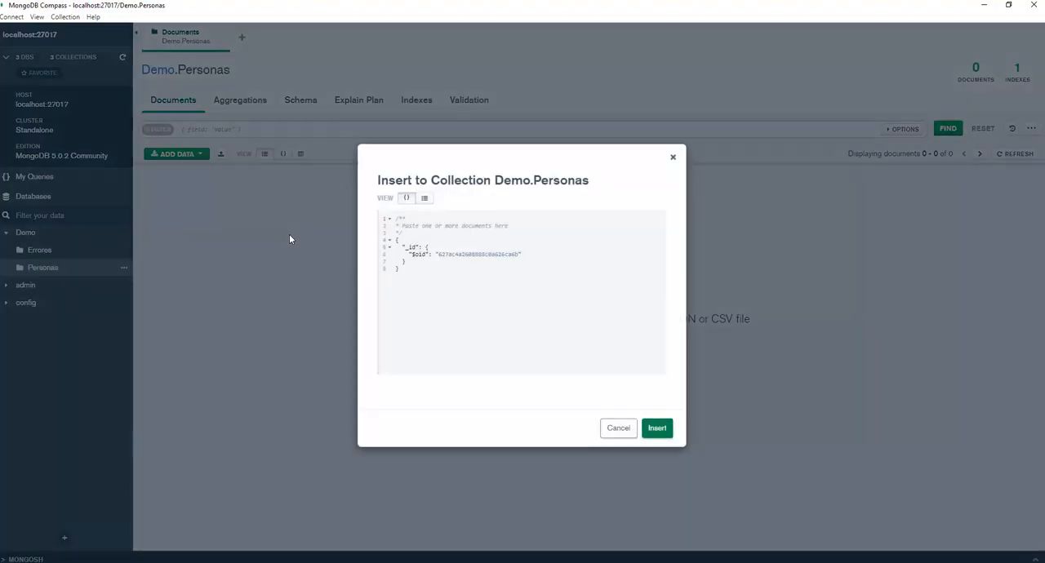
text(,)
key(Return)
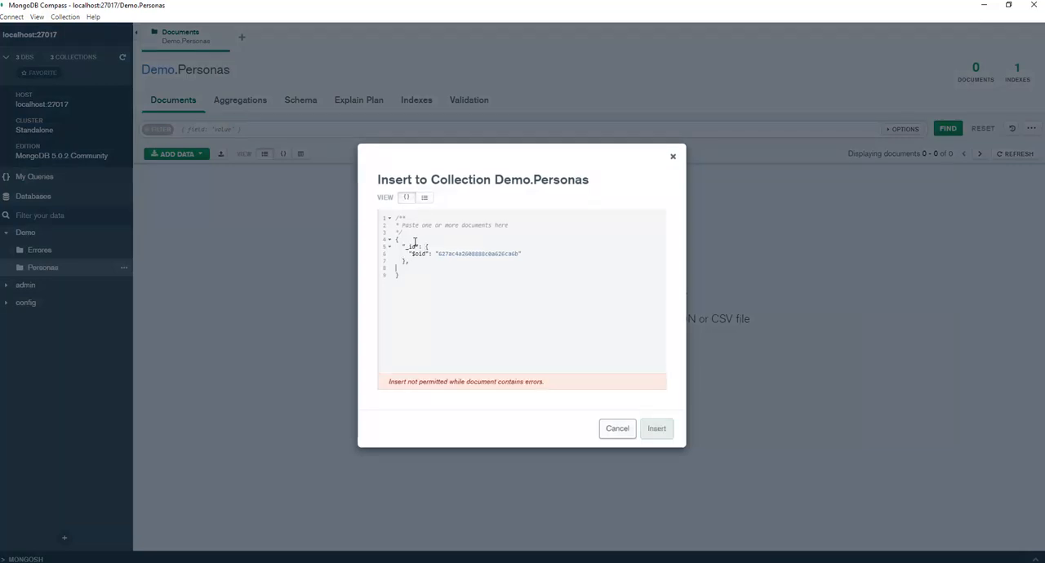
text("Nombre)
text(e)
text(s)
text(:{)
key(Return)
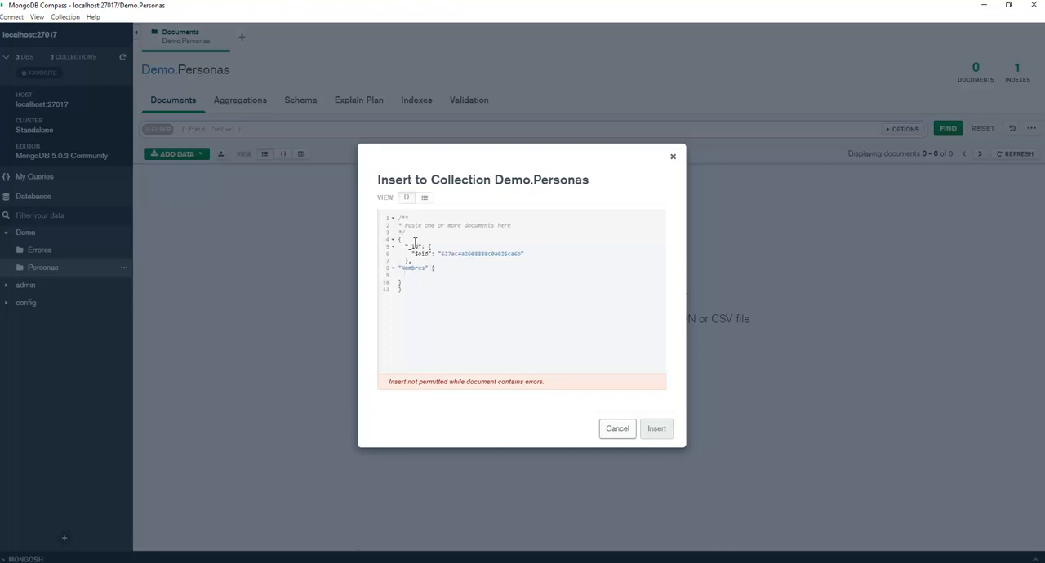
Fill the Nombres object with Nombre and Apellidos fields holding the person's first name and surnames, and add the missing colon after Nombres.
key(Return)
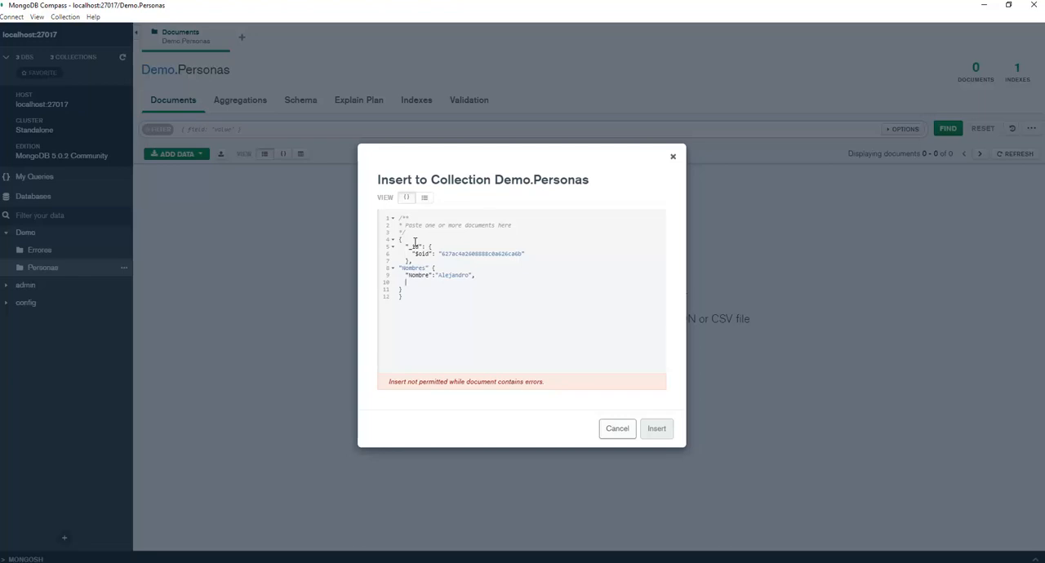
click(434, 268)
text(:)
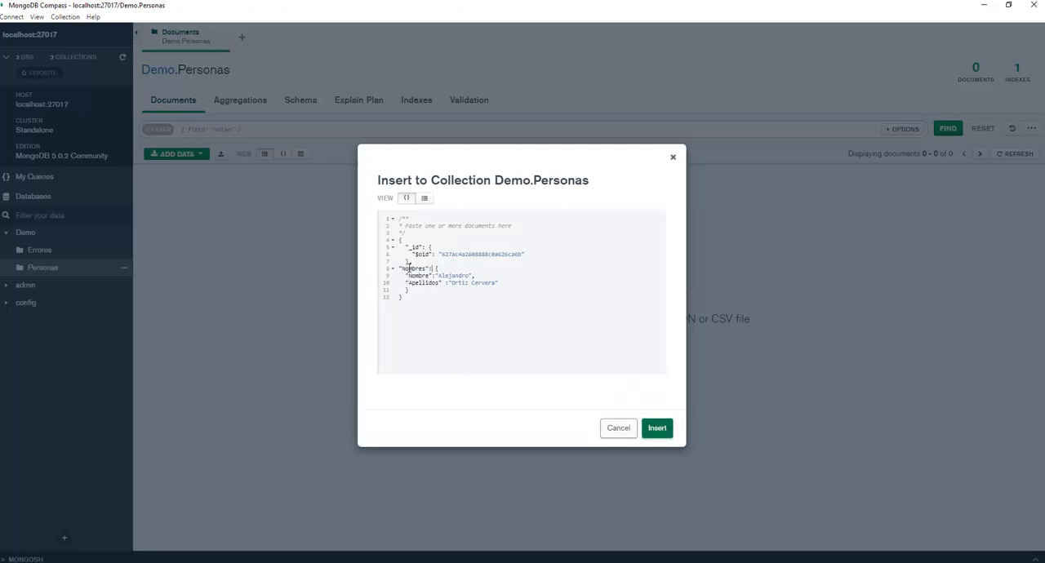
Add an Edad field with the value 25 after the Nombres object and insert the document into Personas.
click(436, 294)
text(,)
key(Return)
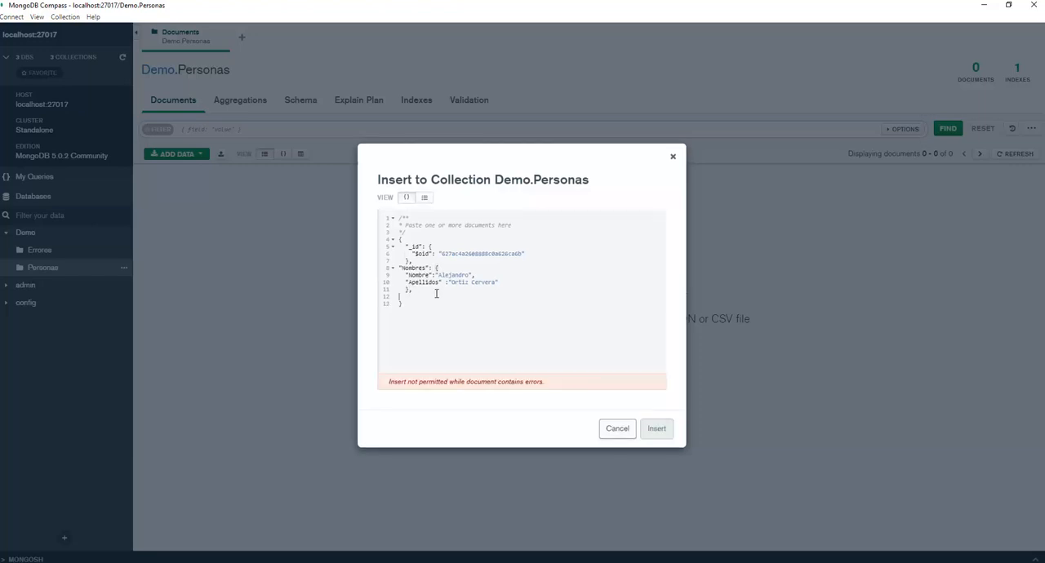
text("Edad"  :25)
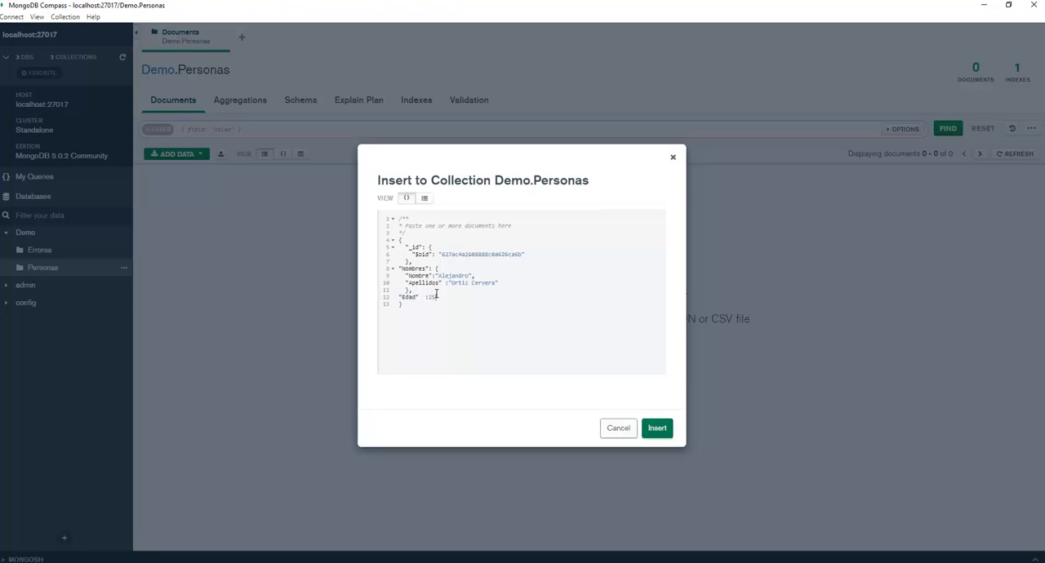
click(658, 428)
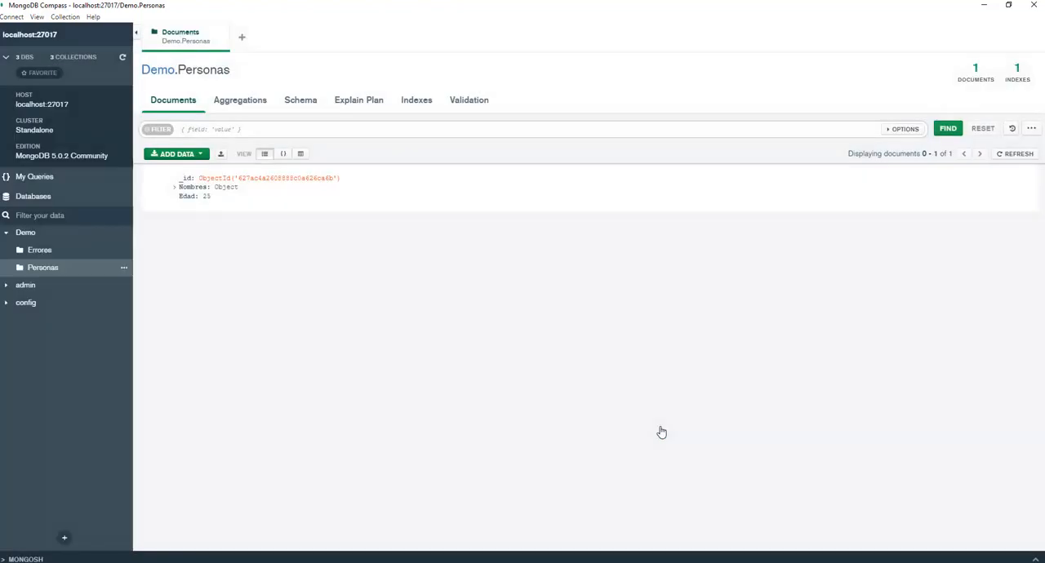
Expand the inserted document's Nombres object and examine its nested fields in the list and JSON views.
click(175, 188)
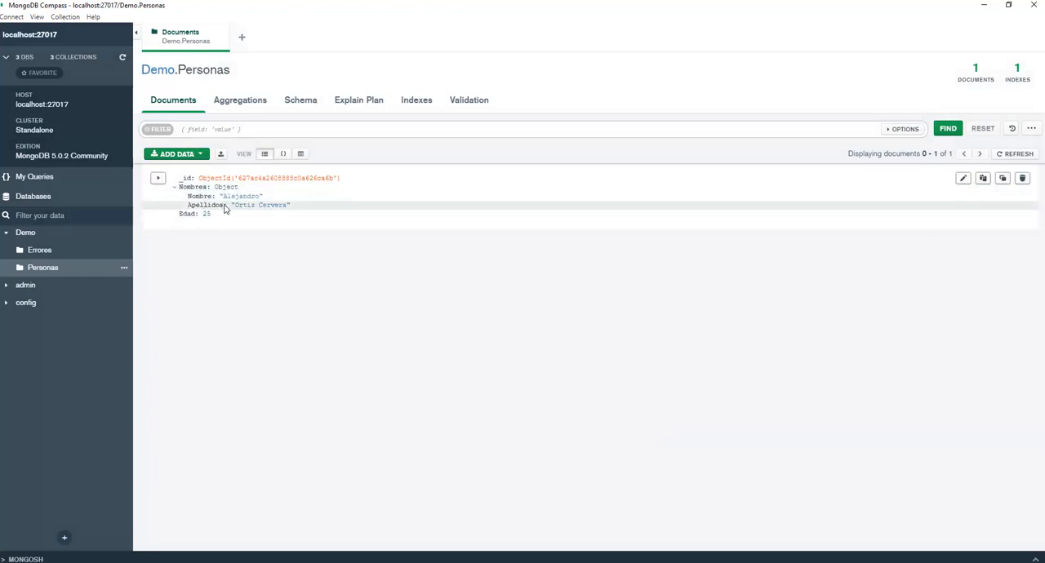
click(283, 155)
click(148, 201)
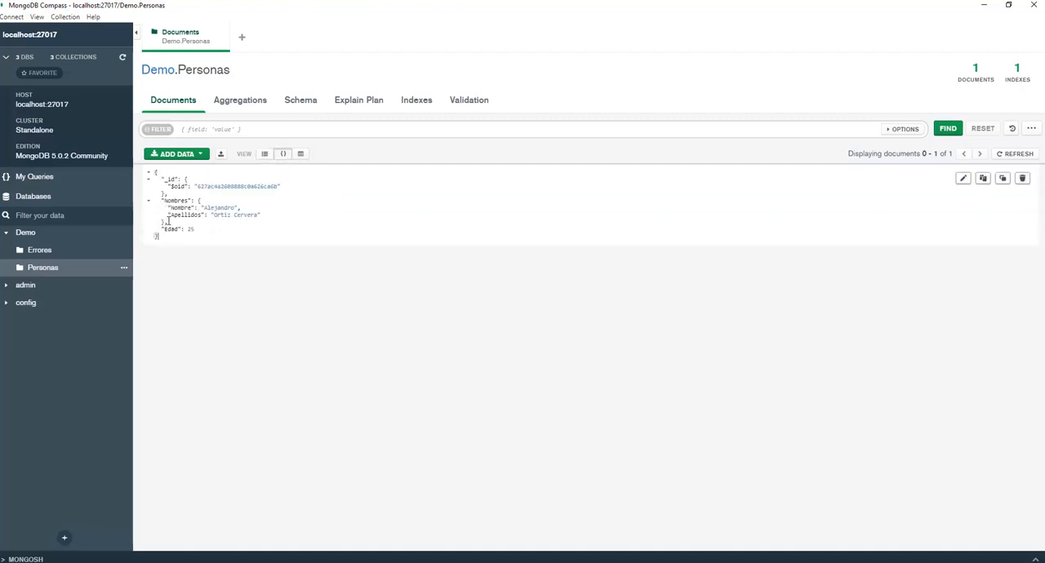
Inspect the Nombres object in the table view, check the list view again, and return to the JSON view.
click(301, 154)
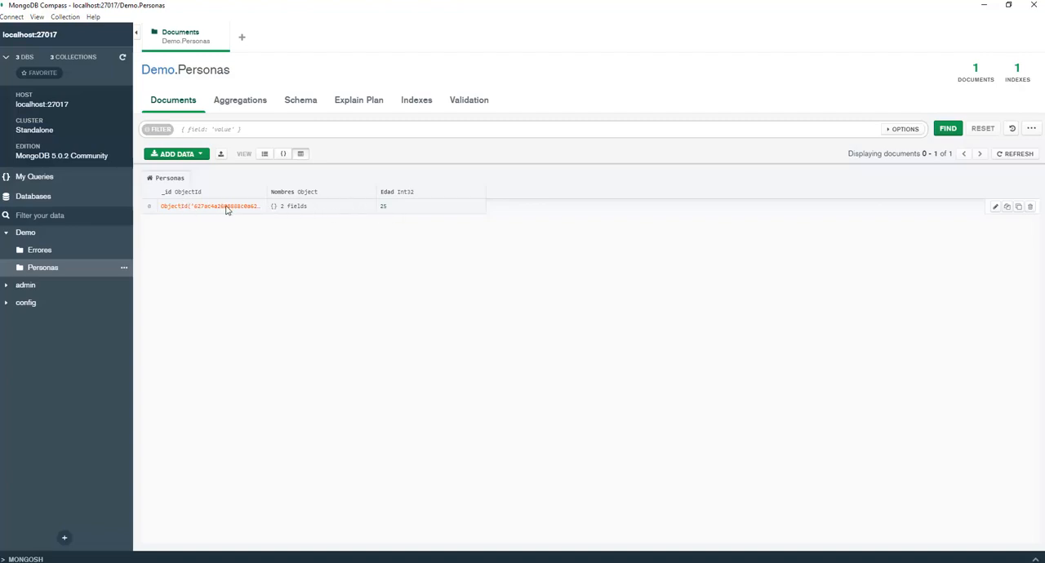
click(277, 208)
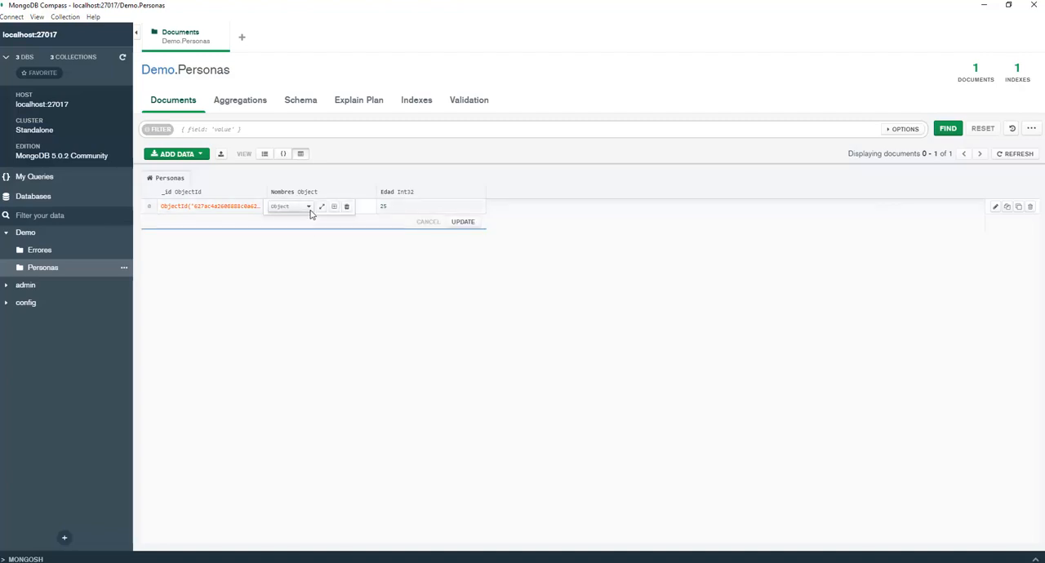
click(309, 208)
click(368, 229)
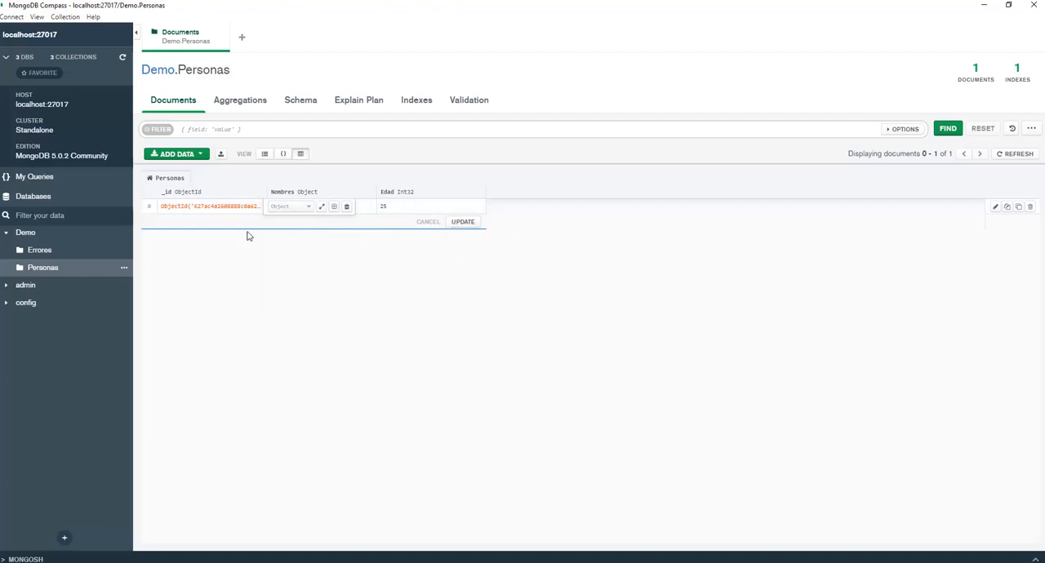
click(283, 154)
click(265, 154)
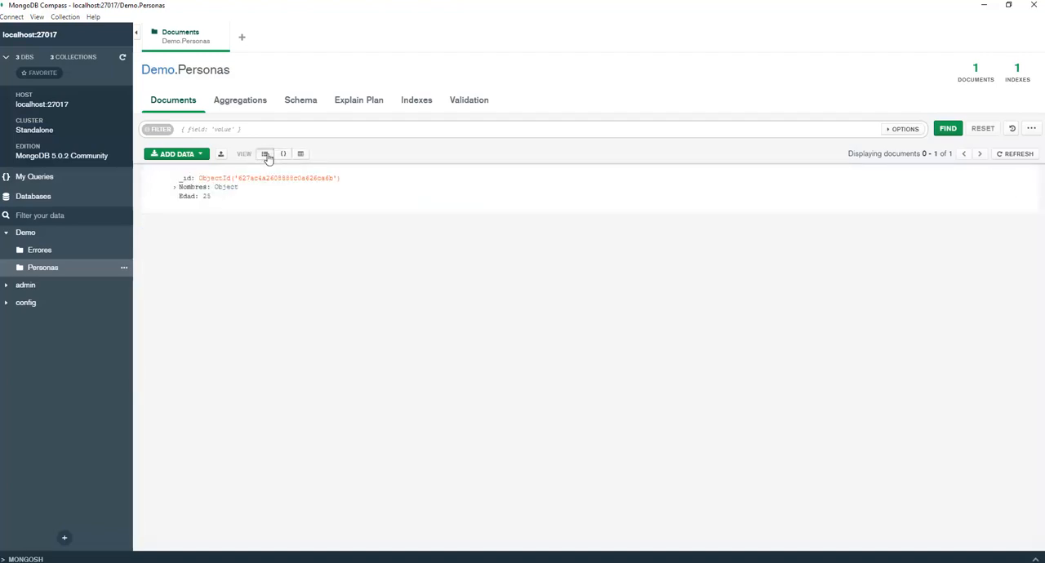
click(283, 154)
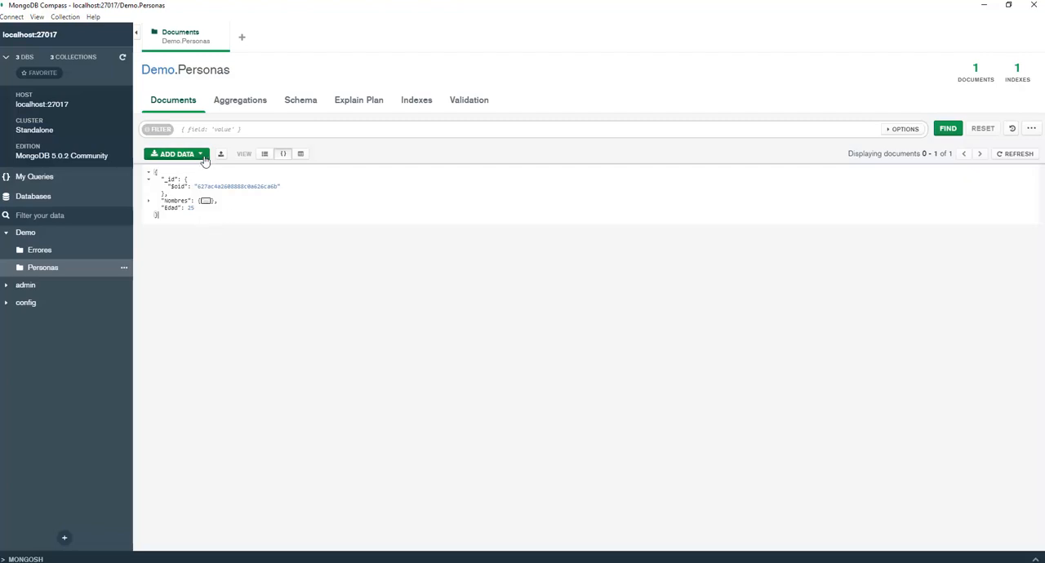
Open the file import for Personas, and run the Cat_Alumnos query of BDEscuela in SQL Server Management Studio.
click(196, 153)
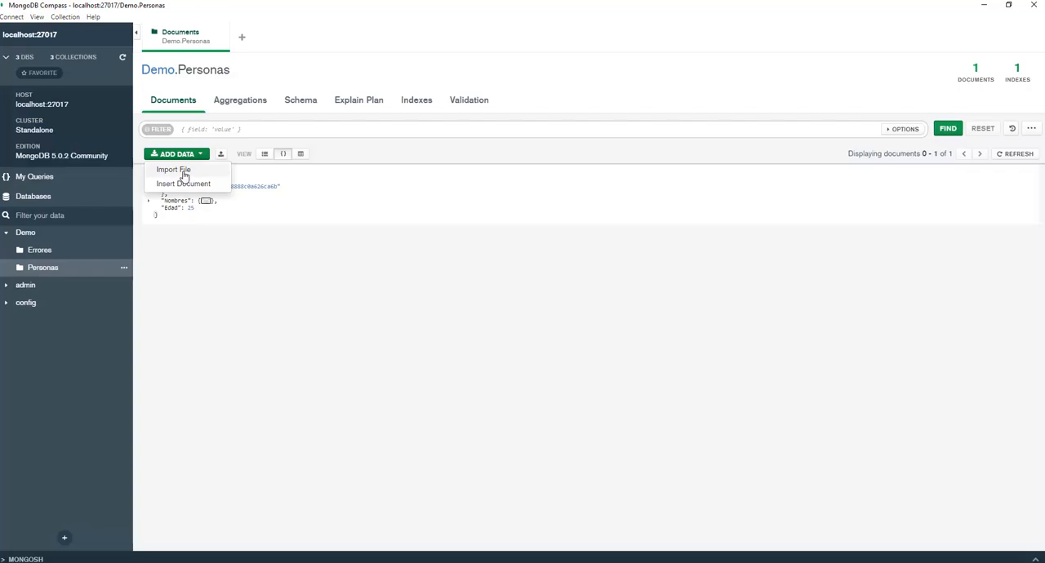
click(184, 172)
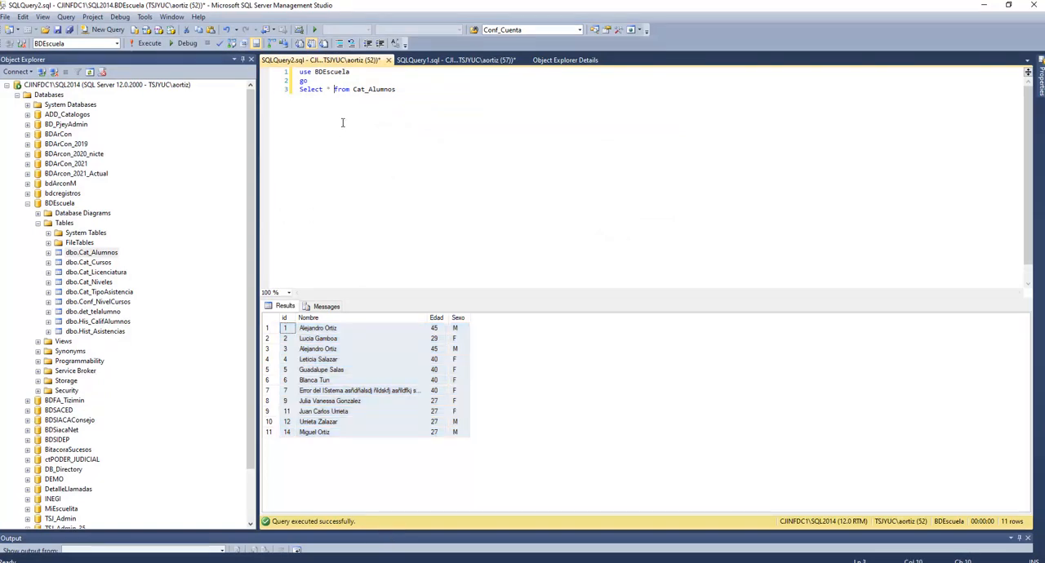
click(137, 44)
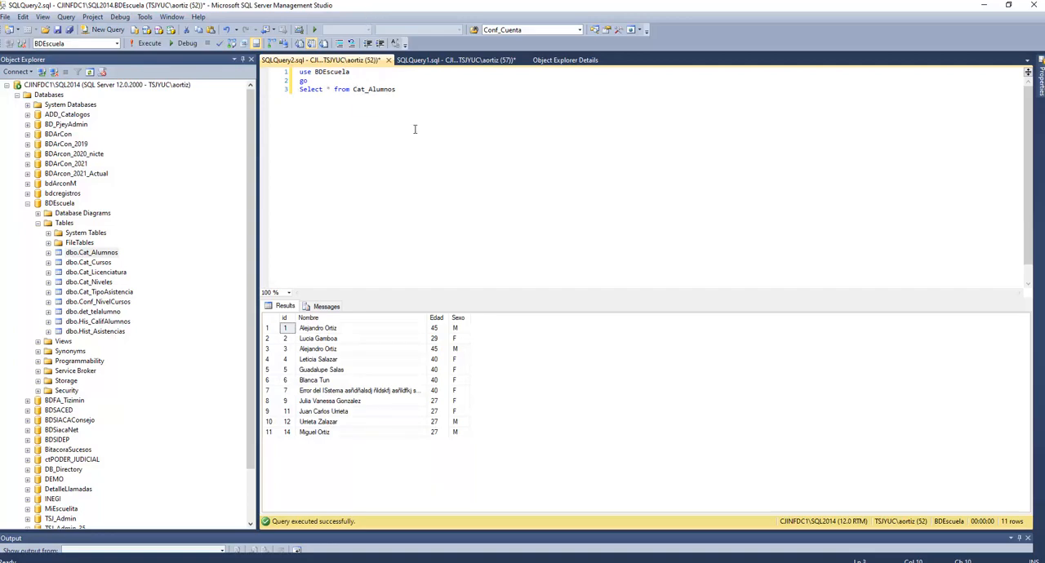
click(985, 5)
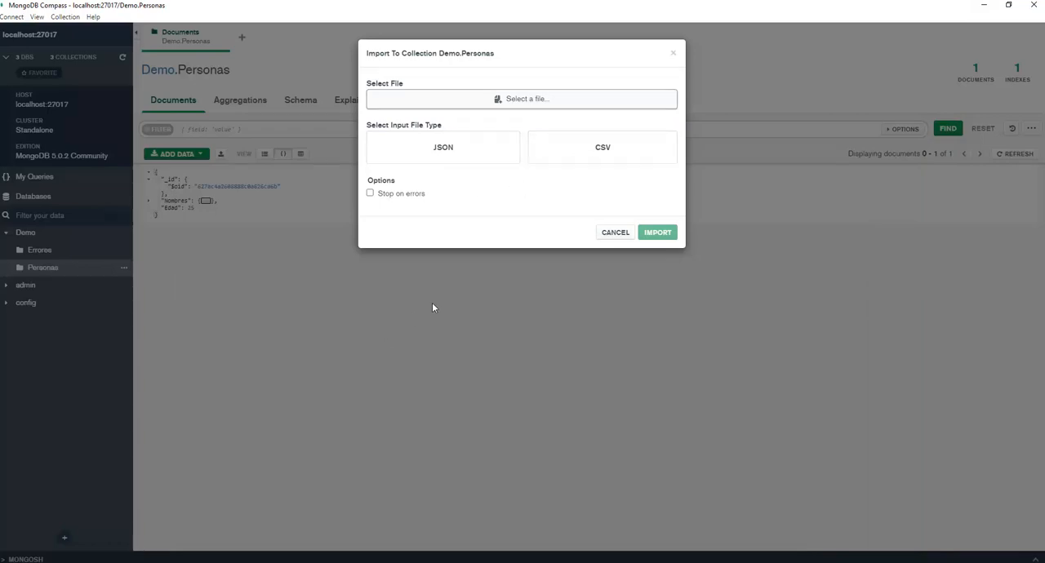
Switch back to SQL Server Management Studio and copy all Cat_Alumnos query results with their headers.
mouse_move(503, 556)
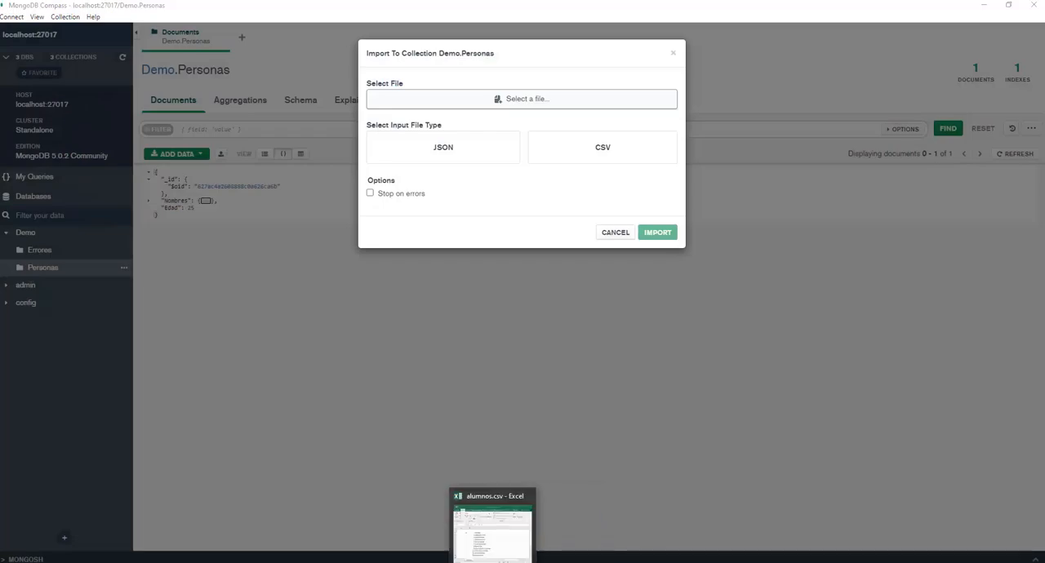
click(397, 549)
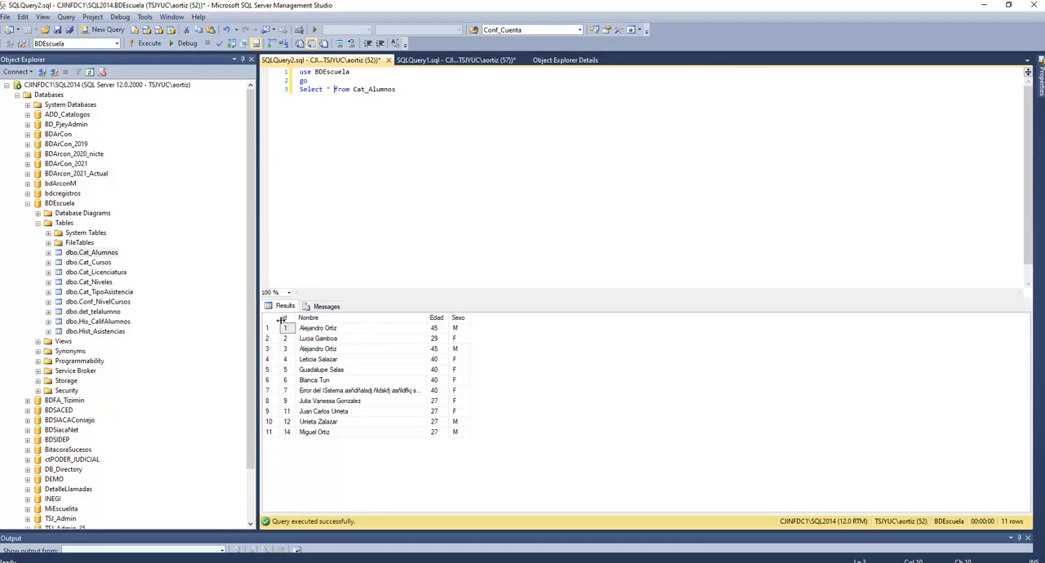
click(269, 321)
right_click(278, 321)
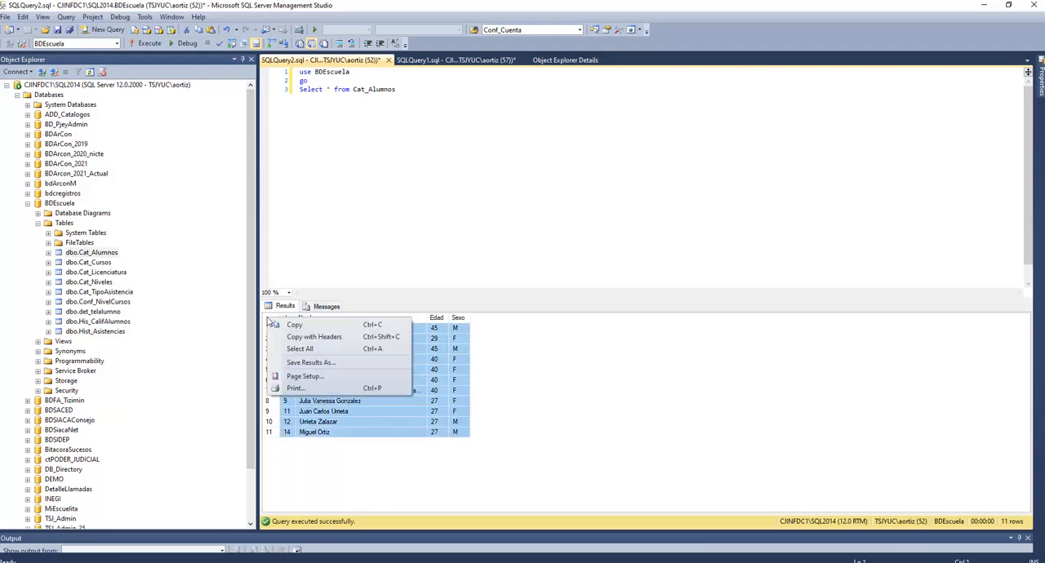
click(309, 333)
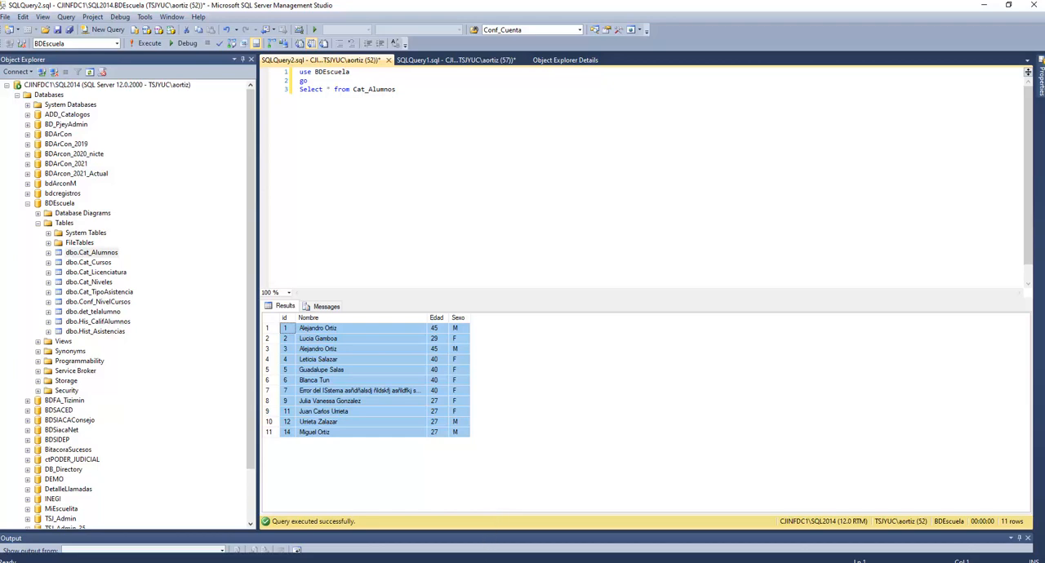
Switch to Excel and create a blank workbook.
click(520, 562)
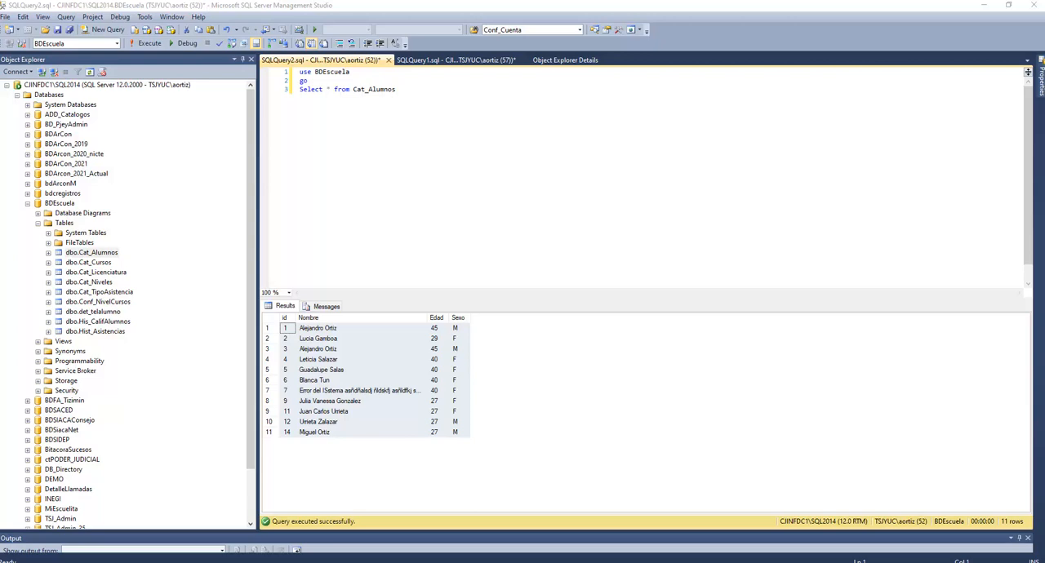
drag(2, 32, 289, 108)
double_click(289, 109)
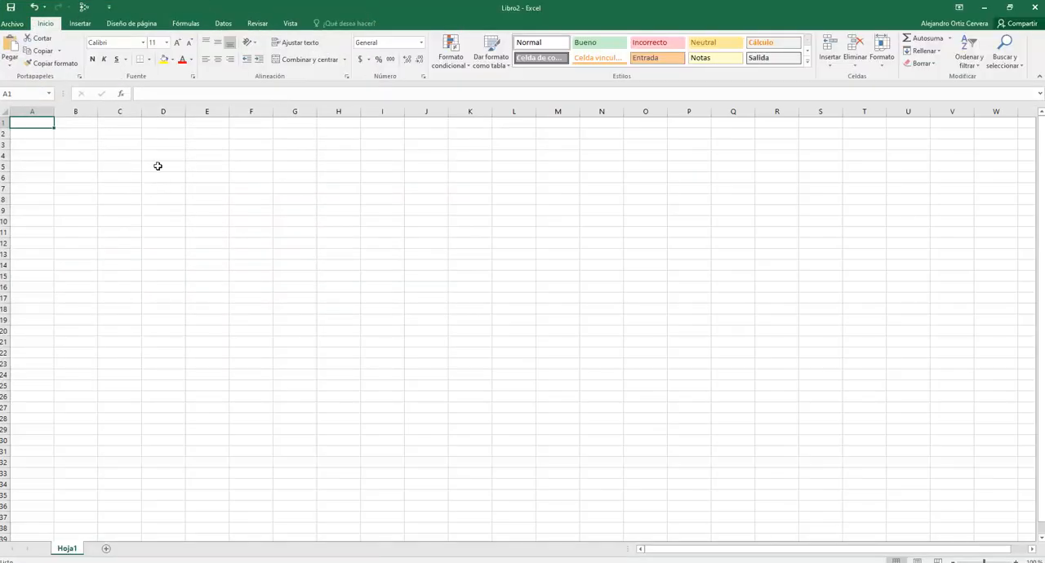
Paste the copied query results at cell B2 and widen the Nombre column.
click(70, 140)
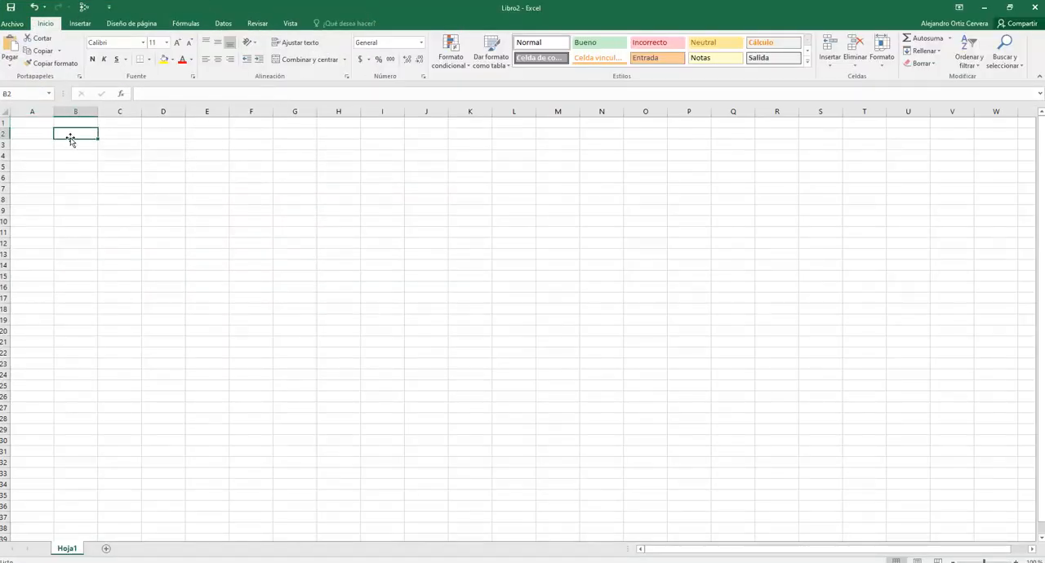
right_click(74, 134)
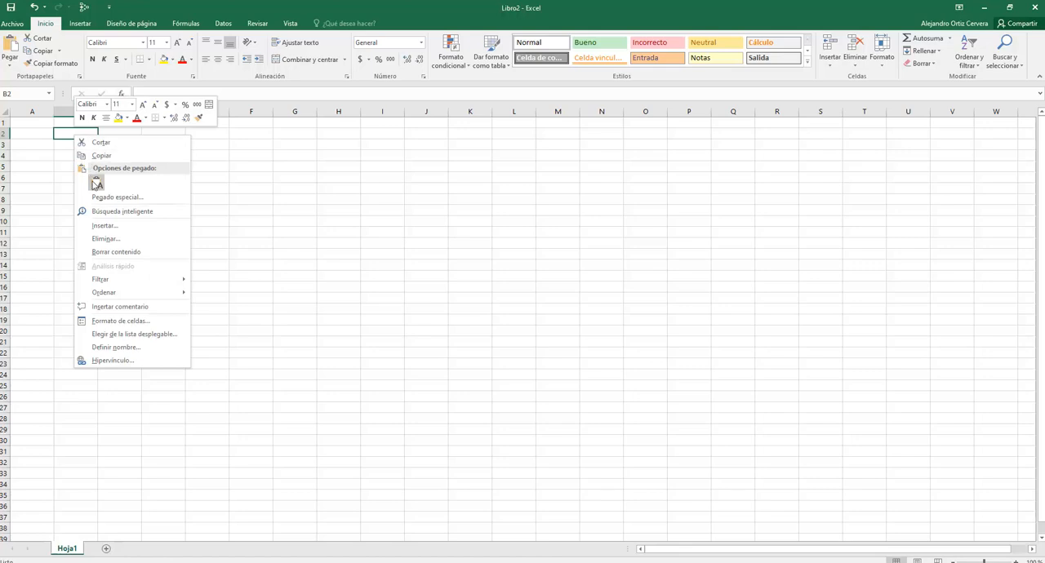
click(97, 185)
click(300, 244)
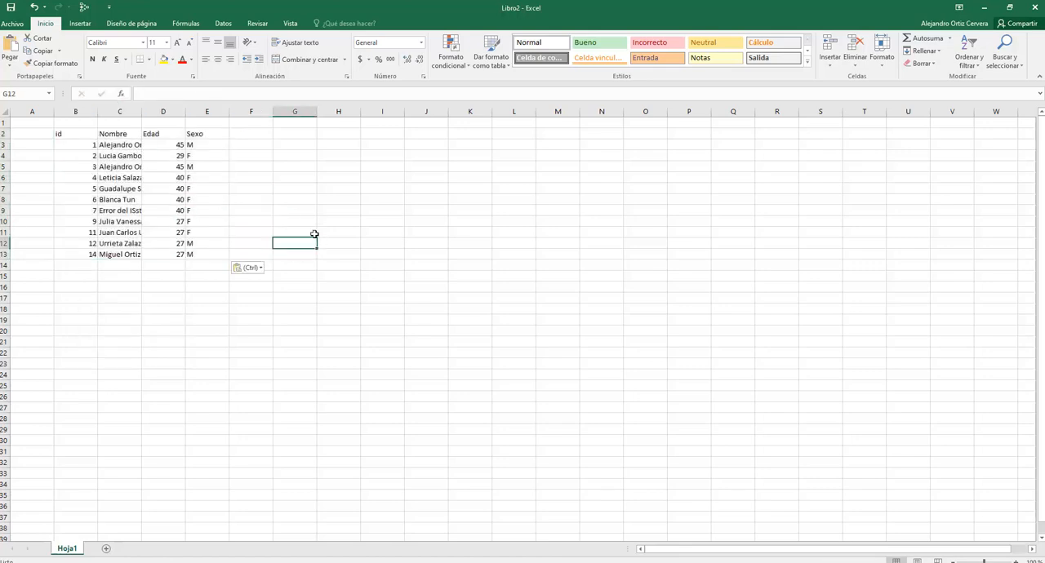
drag(142, 111, 174, 101)
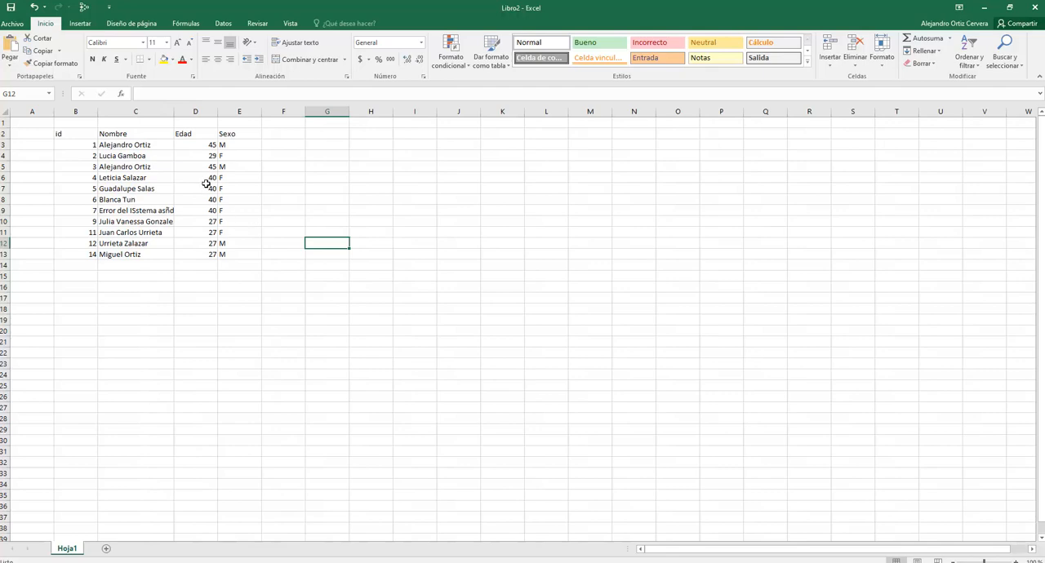
click(276, 136)
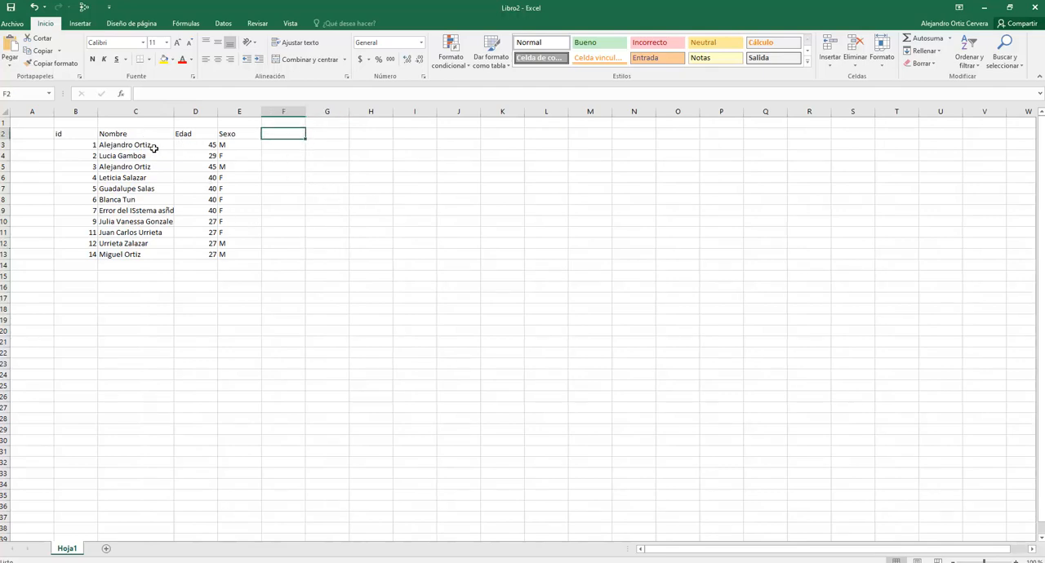
Start saving the workbook under a new name in the UADY\Material\BD folder of the G: drive.
click(12, 23)
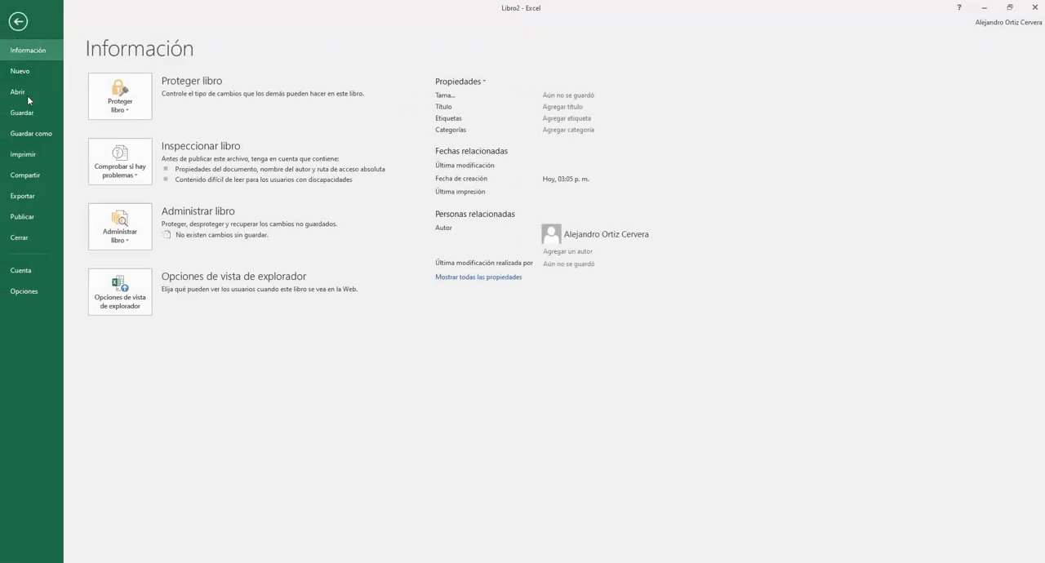
click(25, 133)
click(219, 181)
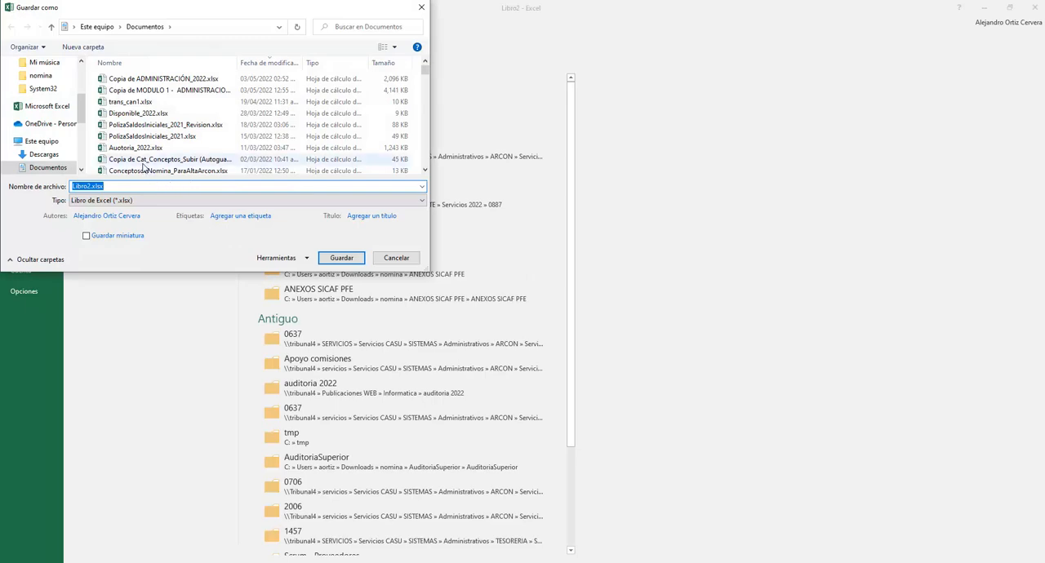
drag(82, 114, 82, 151)
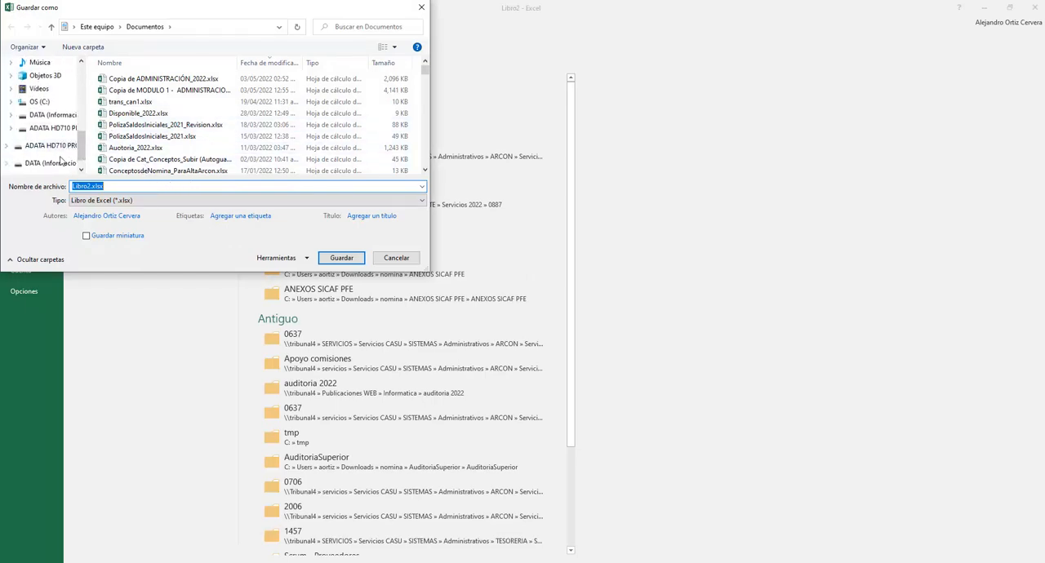
click(52, 129)
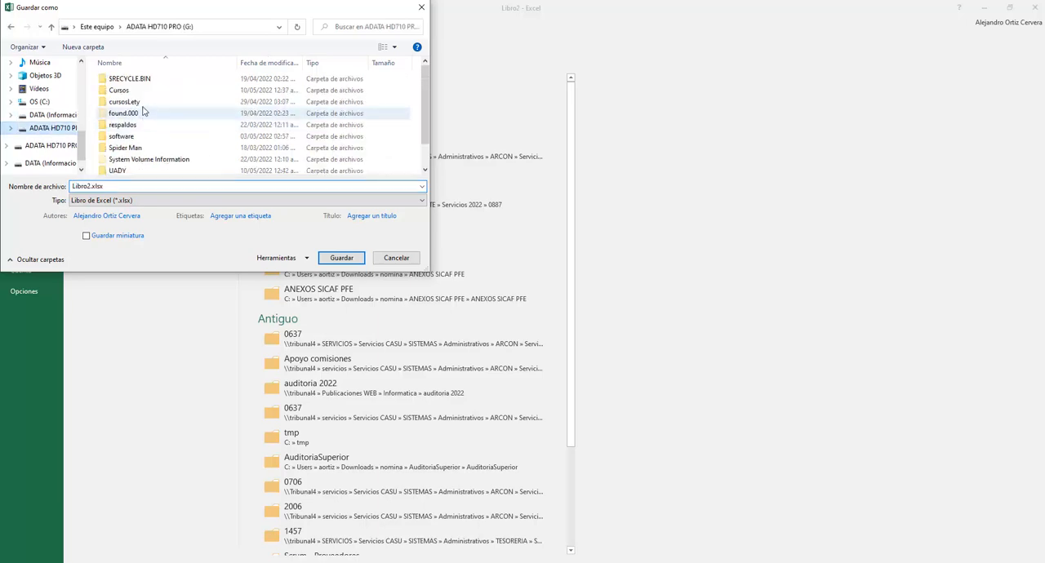
double_click(118, 171)
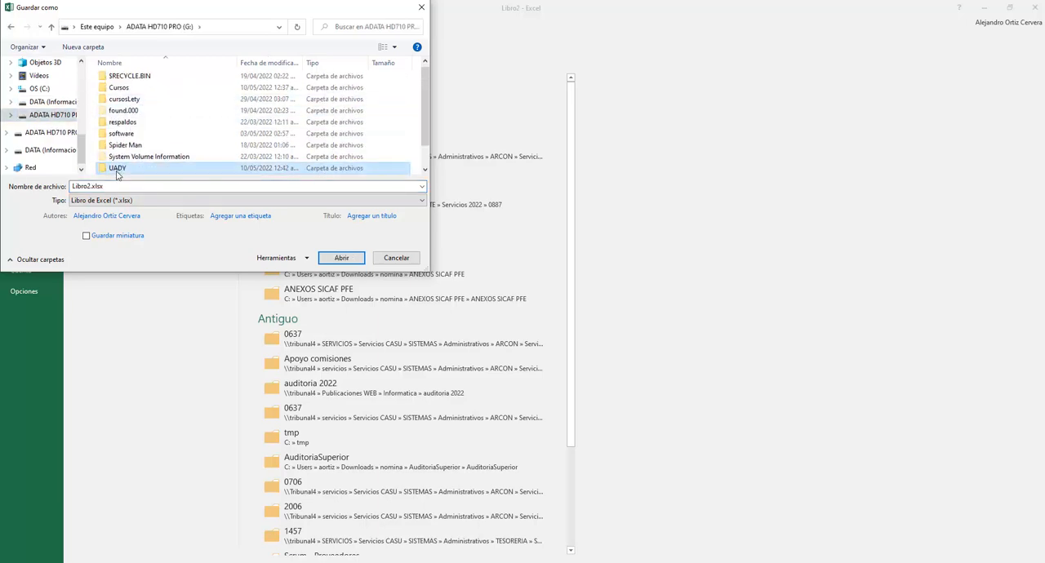
double_click(120, 82)
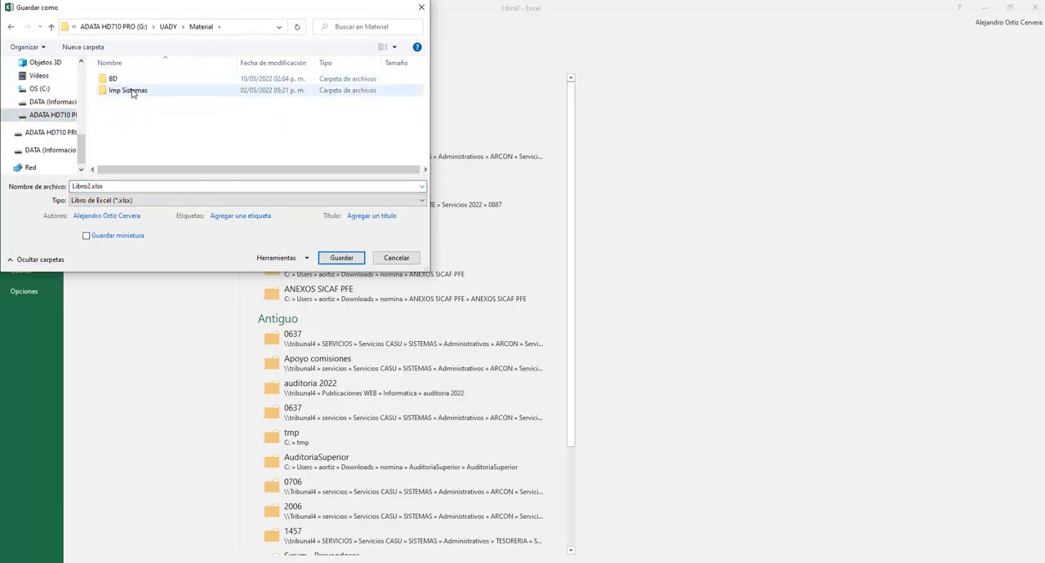
double_click(114, 80)
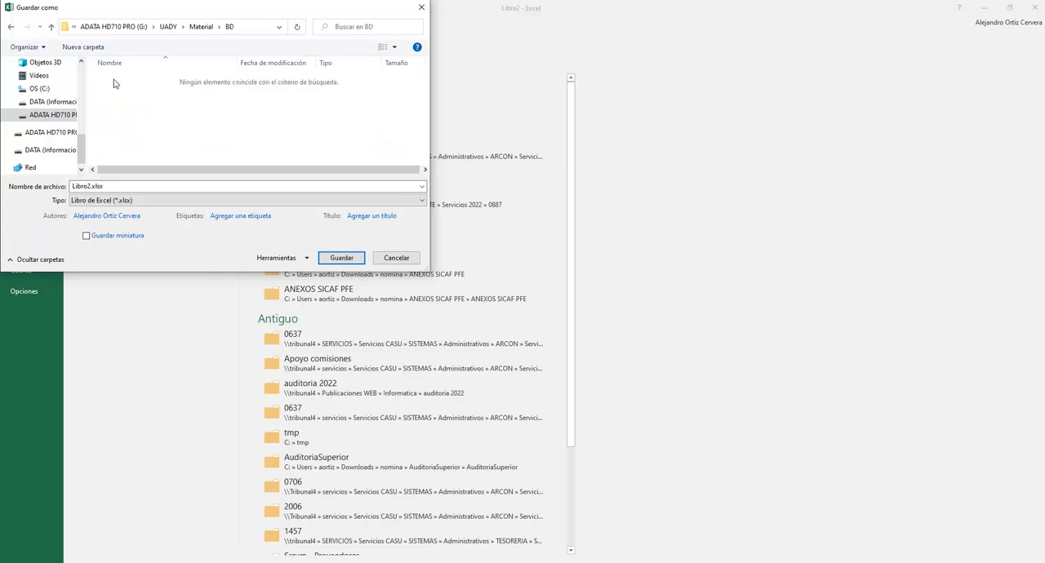
Set the file type to CSV (delimitado por comas) and try to save over the existing alumnos.csv.
click(278, 200)
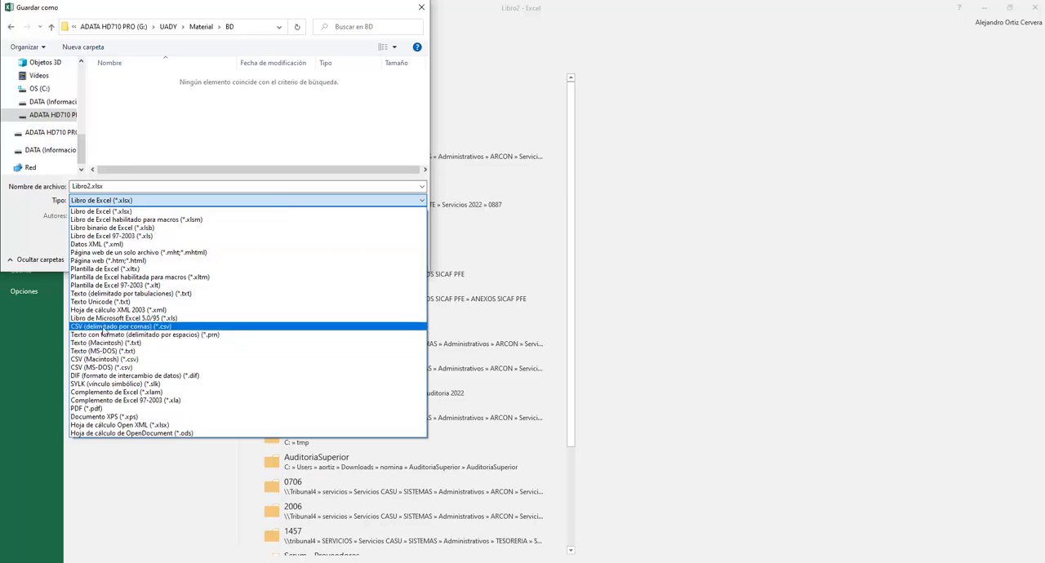
click(103, 327)
click(112, 79)
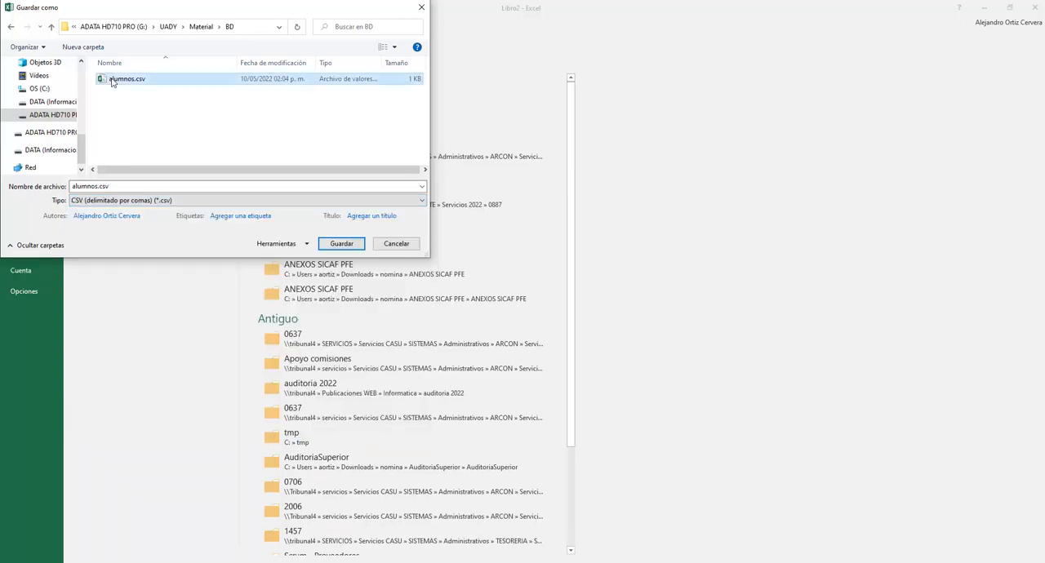
click(343, 247)
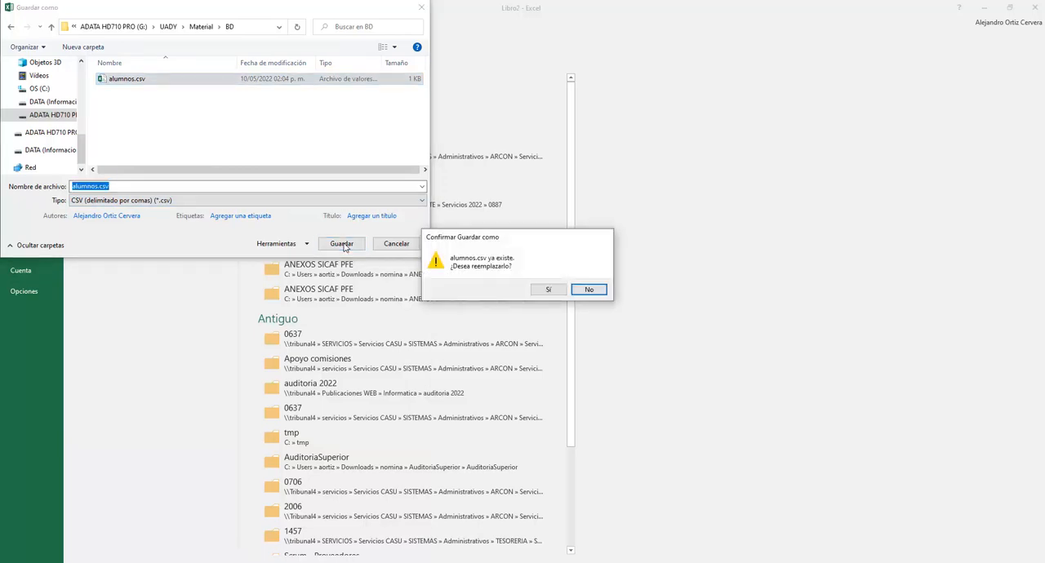
click(550, 292)
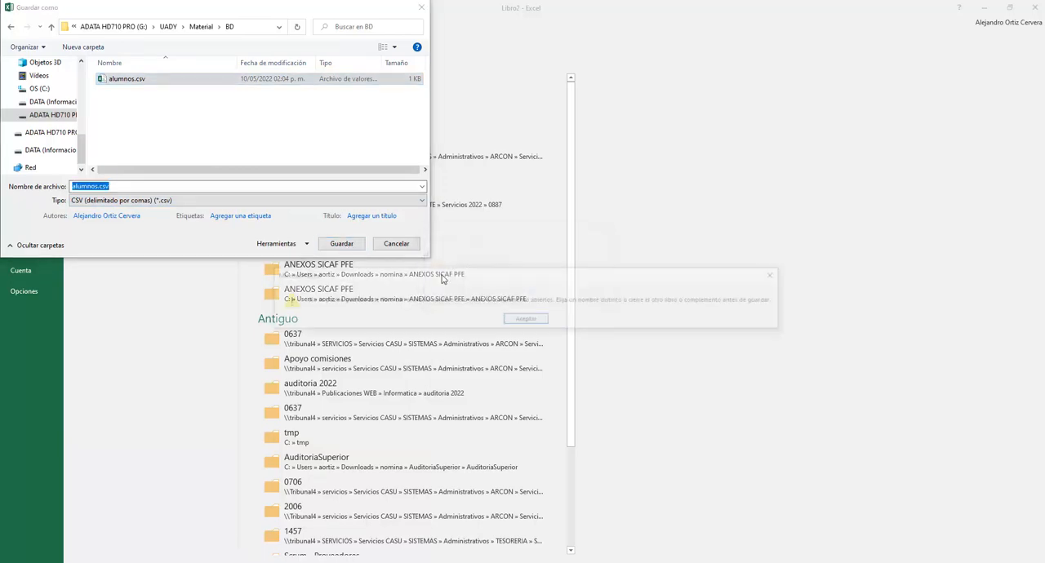
click(526, 320)
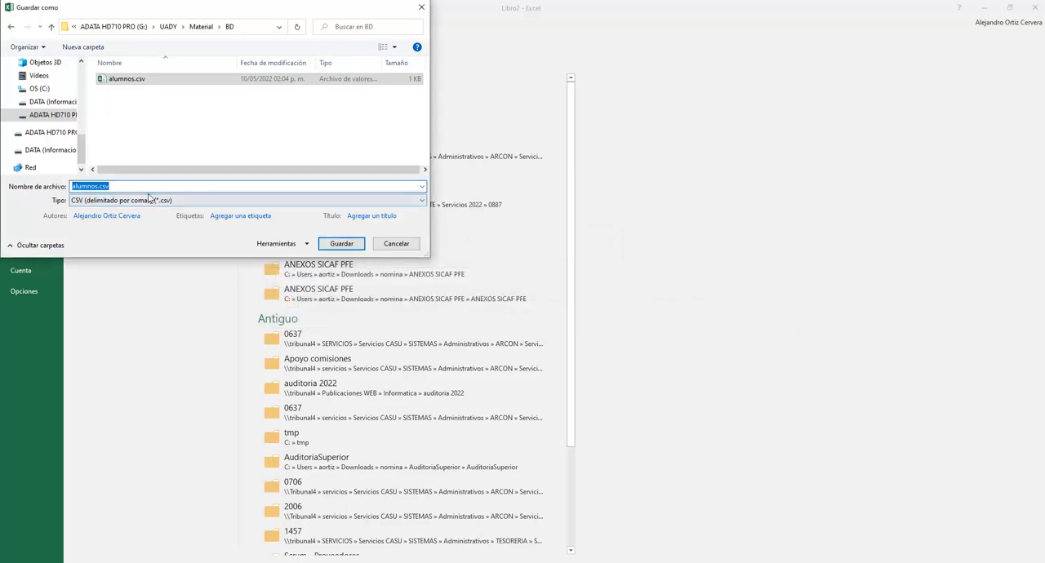
Save the workbook as alumnos_mongo.csv, accepting the comma-delimited CSV format.
click(174, 186)
text(_mongo)
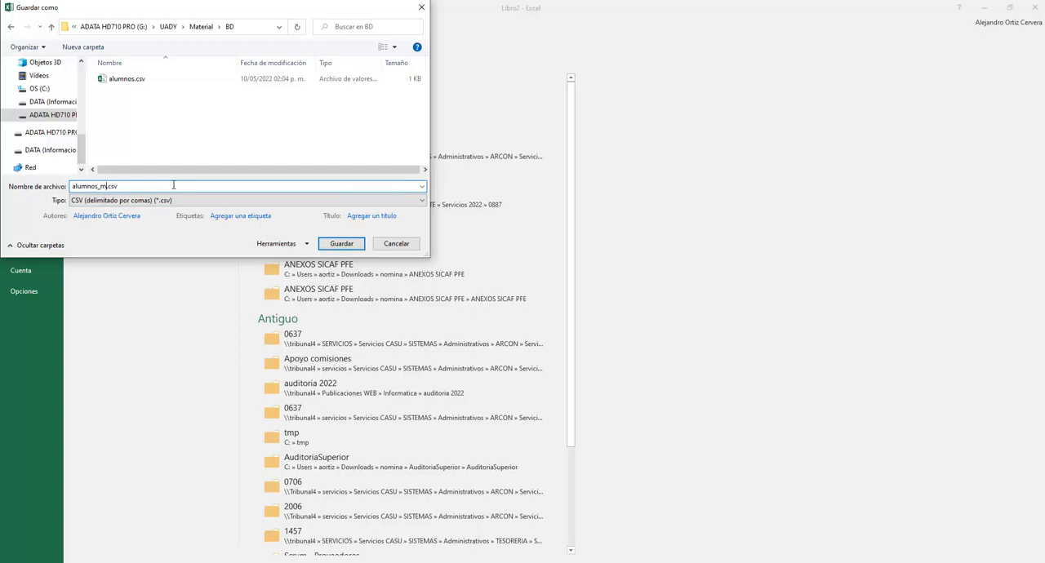
click(341, 243)
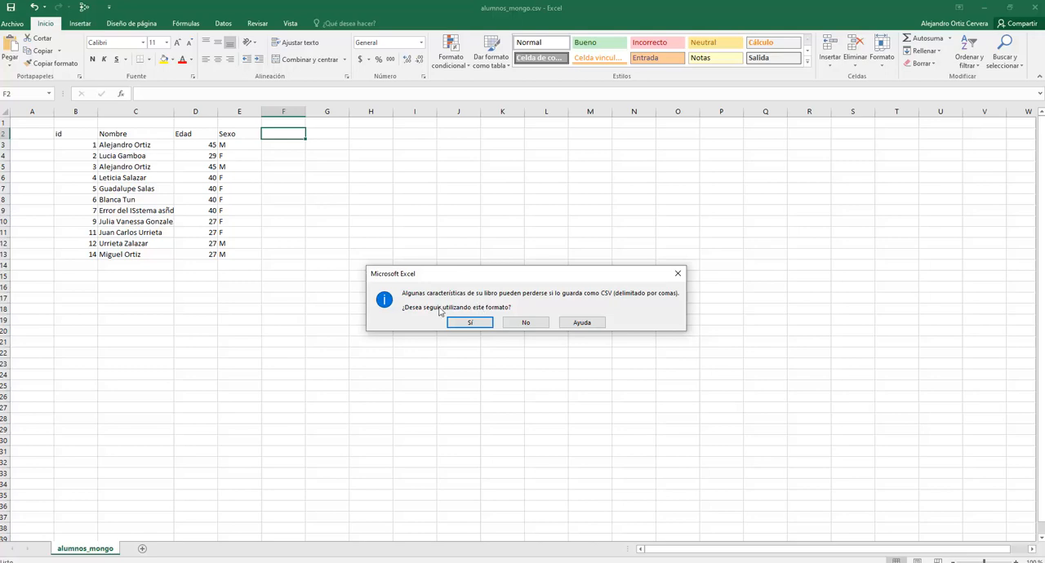
click(467, 323)
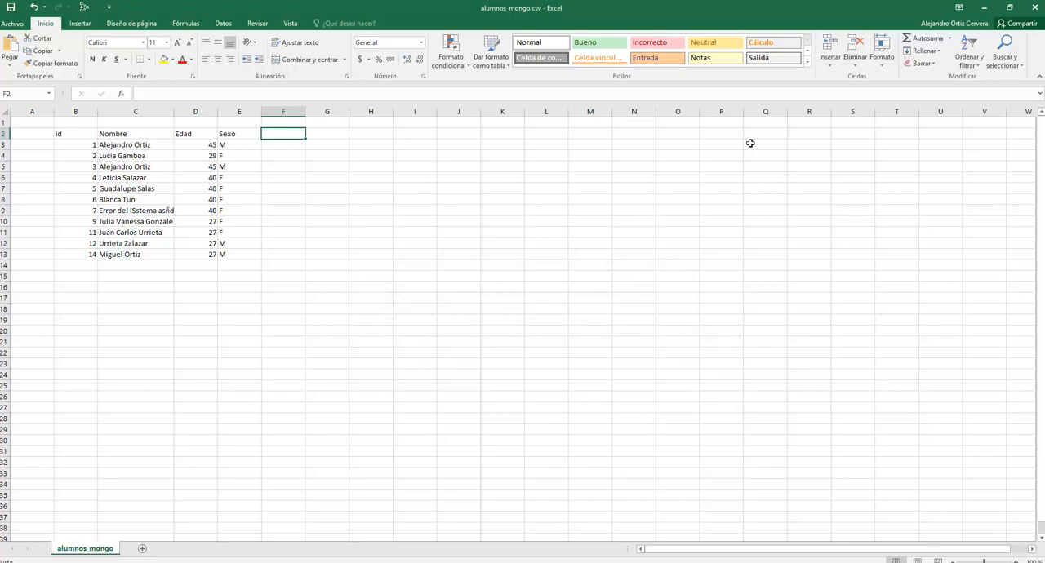
Close the workbook, saving its changes and keeping the CSV format.
click(1035, 8)
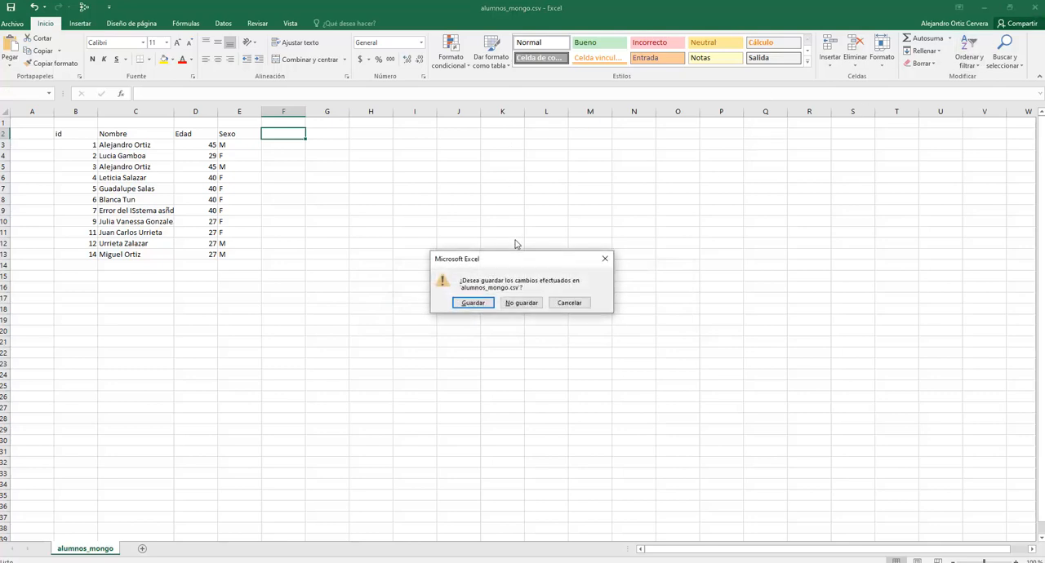
click(473, 303)
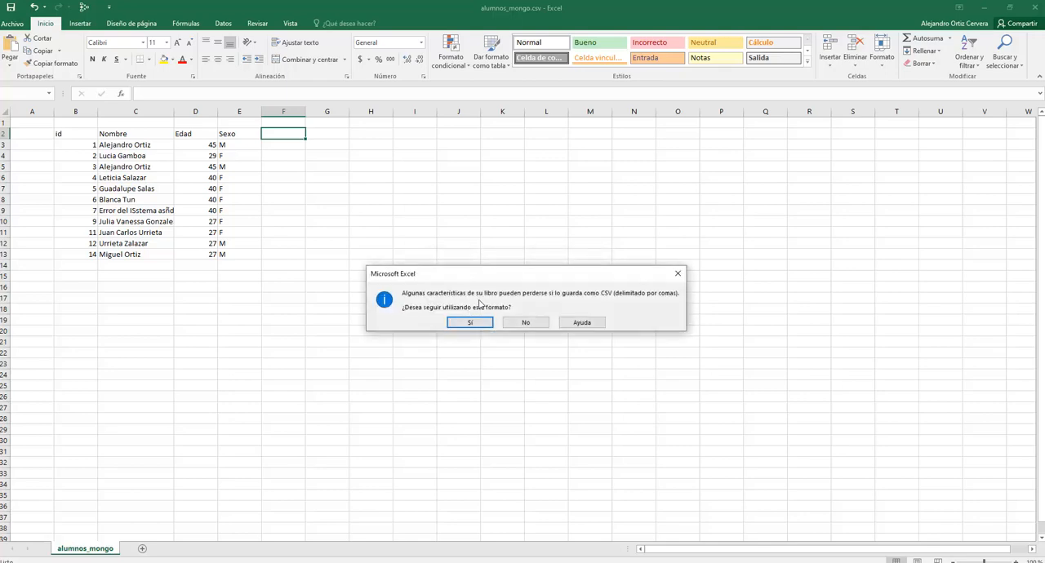
click(483, 322)
click(457, 208)
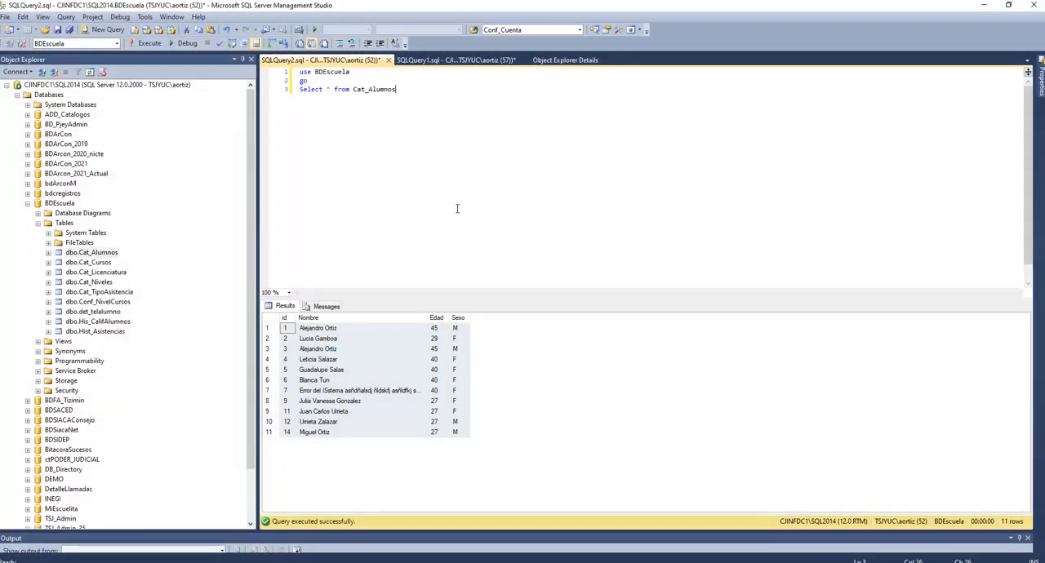
Switch to File Explorer and open the UADY\Material\BD folder on the G: drive.
click(332, 562)
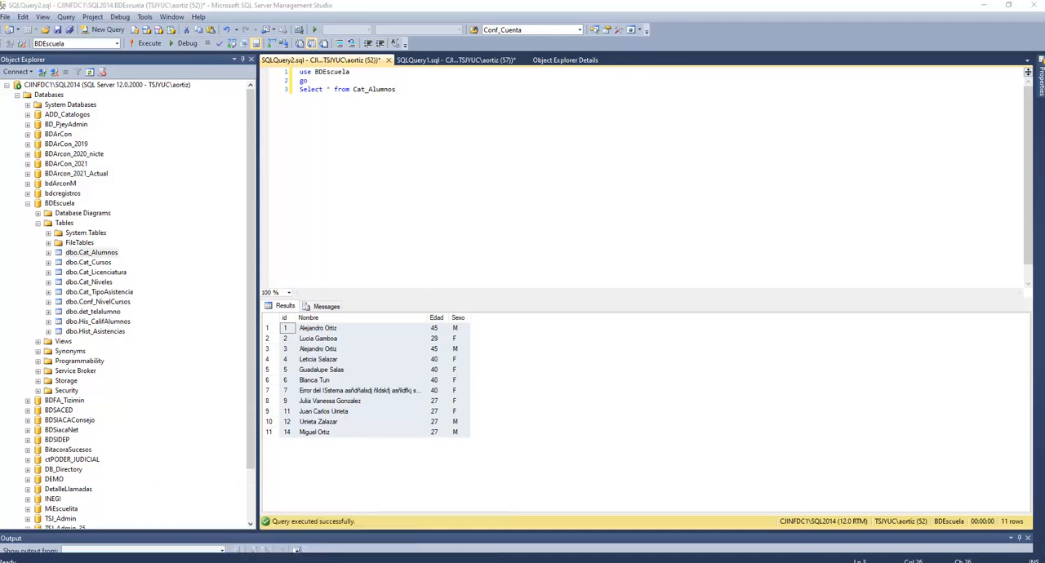
drag(0, 10, 366, 66)
double_click(373, 73)
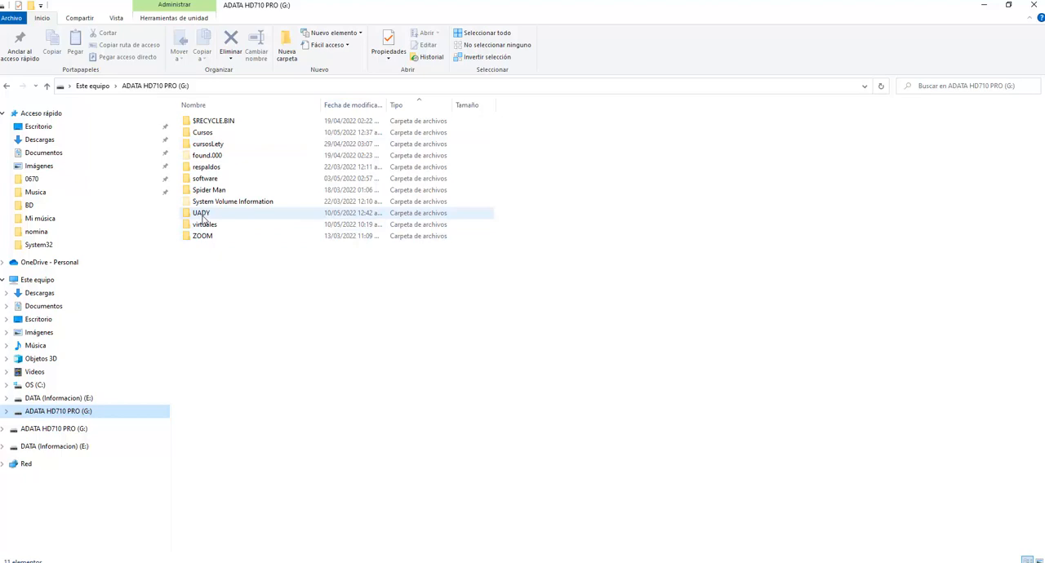
double_click(202, 214)
click(212, 124)
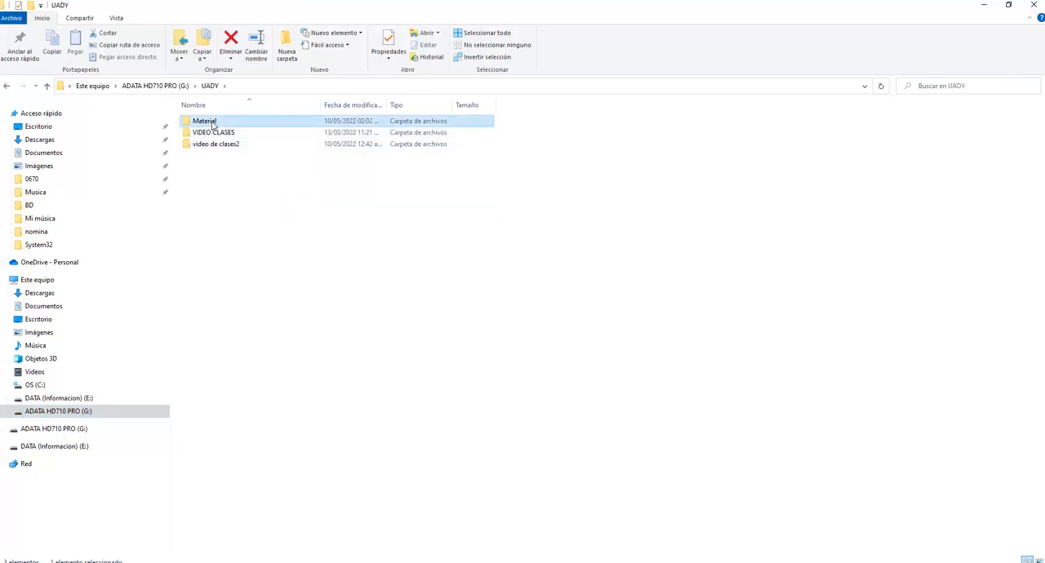
double_click(210, 122)
double_click(206, 123)
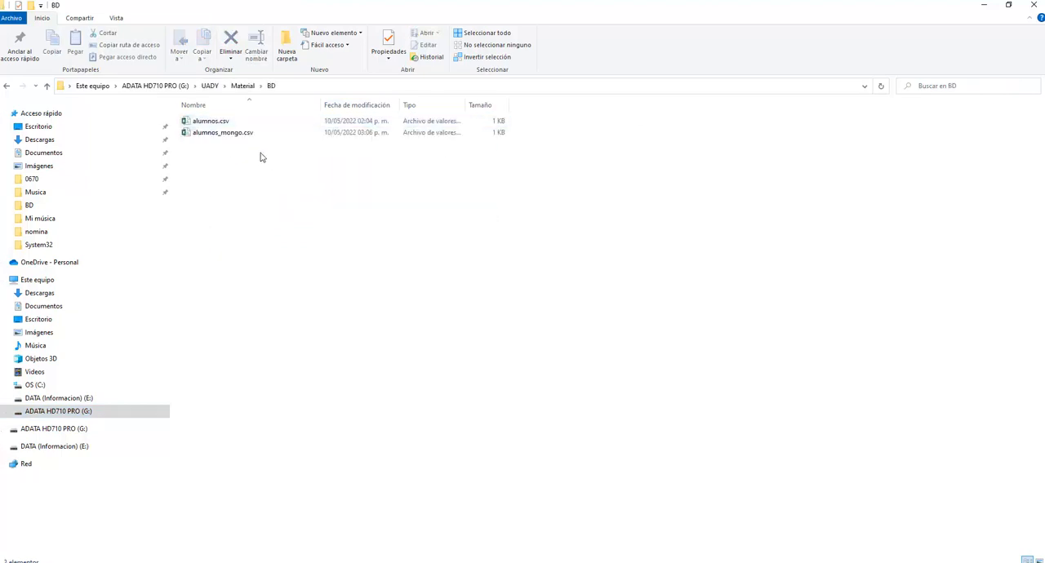
Open alumnos_mongo.csv with Bloc de notas.
click(235, 136)
right_click(235, 137)
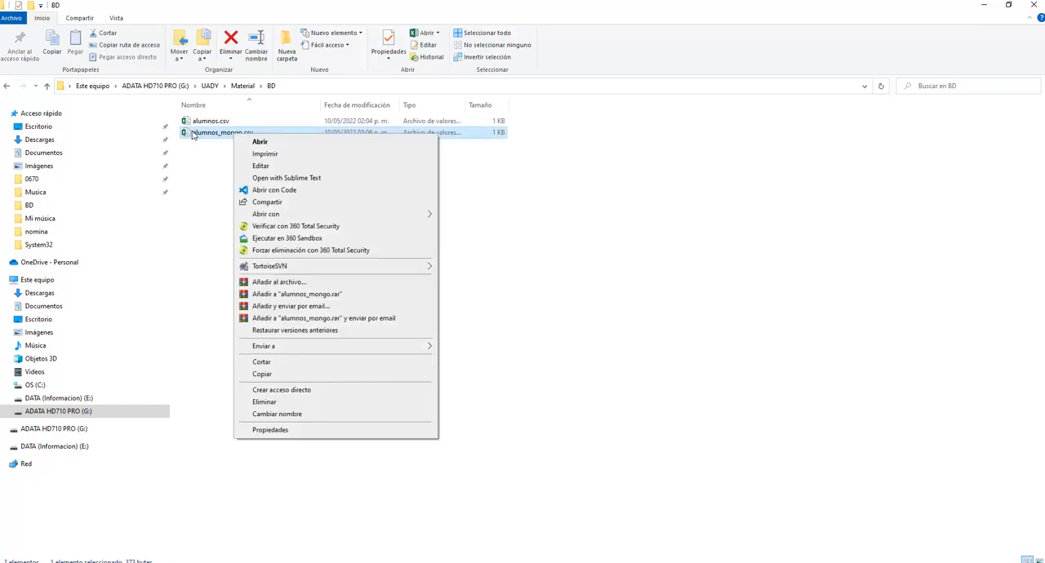
mouse_move(403, 216)
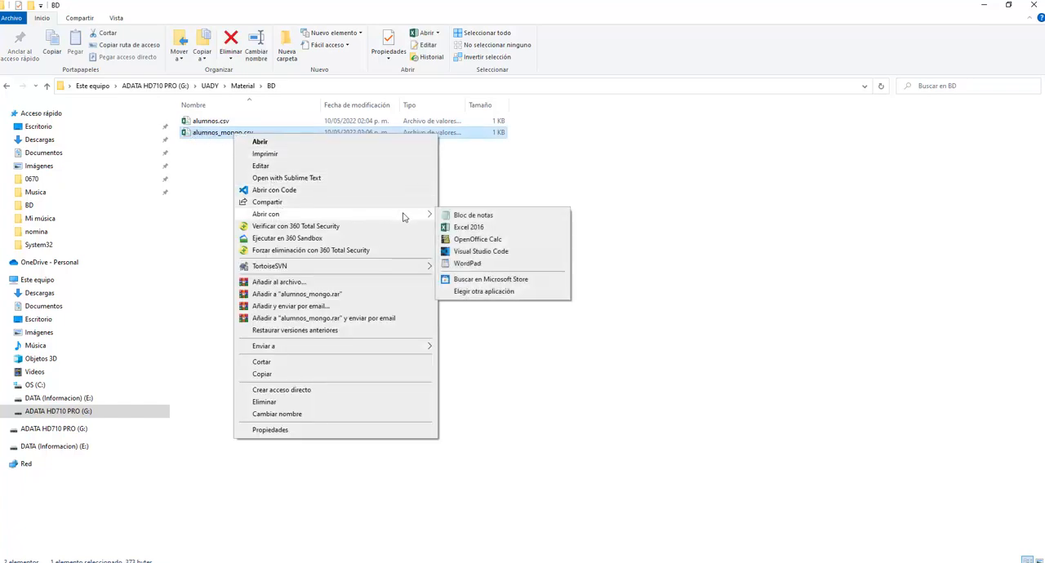
click(463, 219)
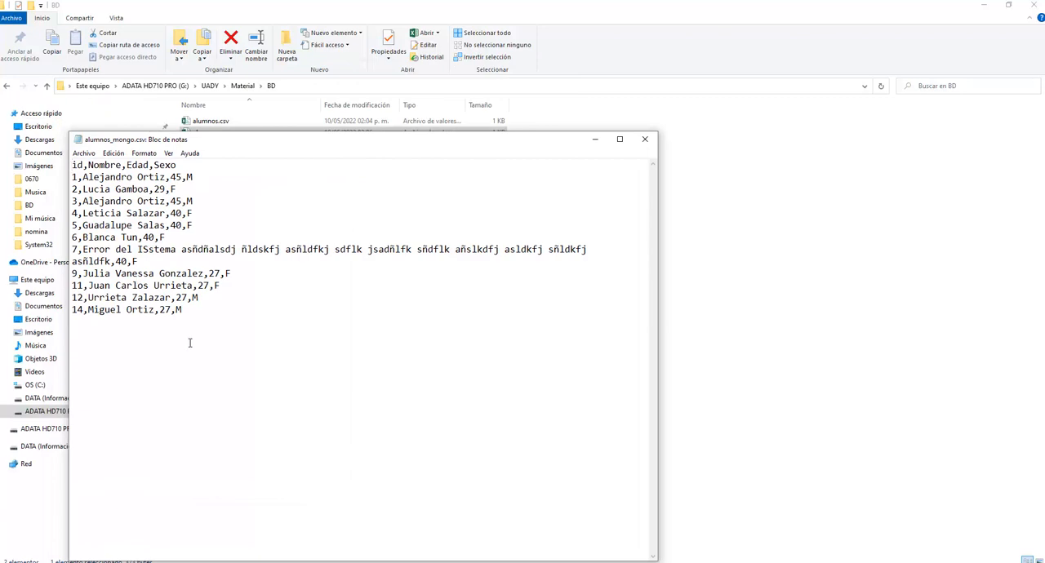
Delete the whole record with id 7 from the CSV text, then close the file and save the change.
click(321, 265)
key(shift+Down)
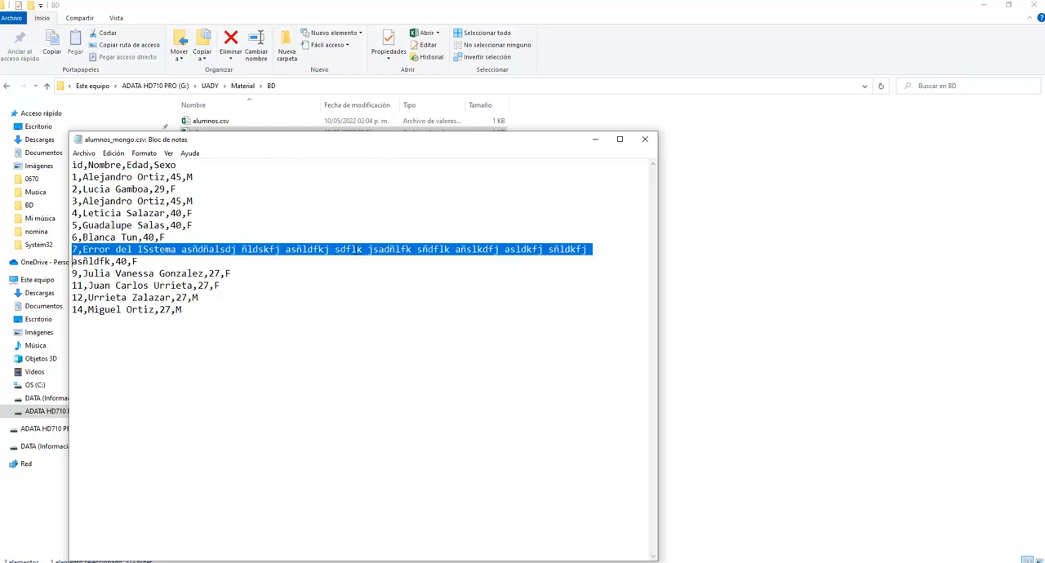
key(shift+Down)
key(Delete)
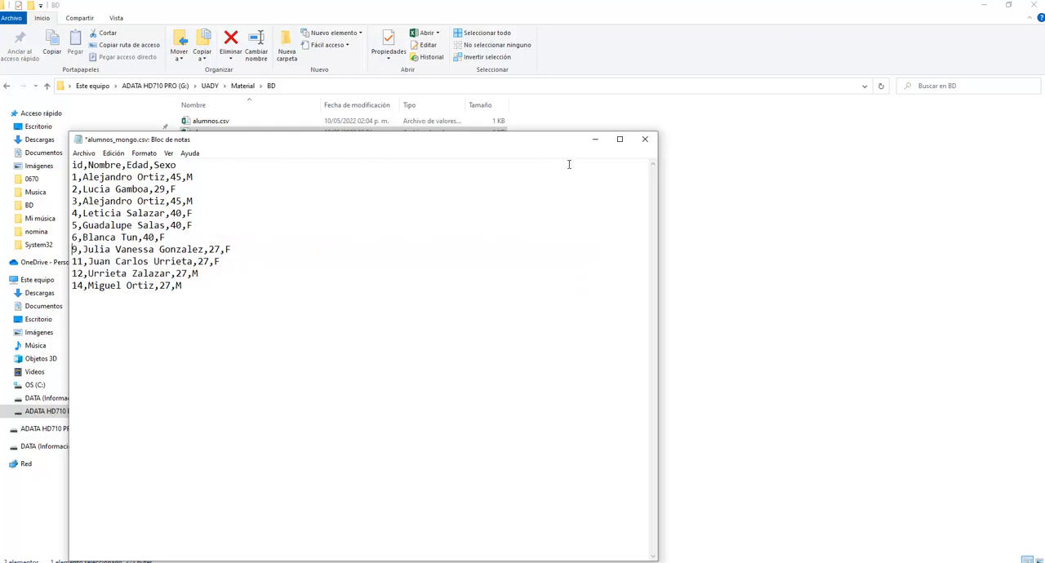
click(645, 139)
click(460, 299)
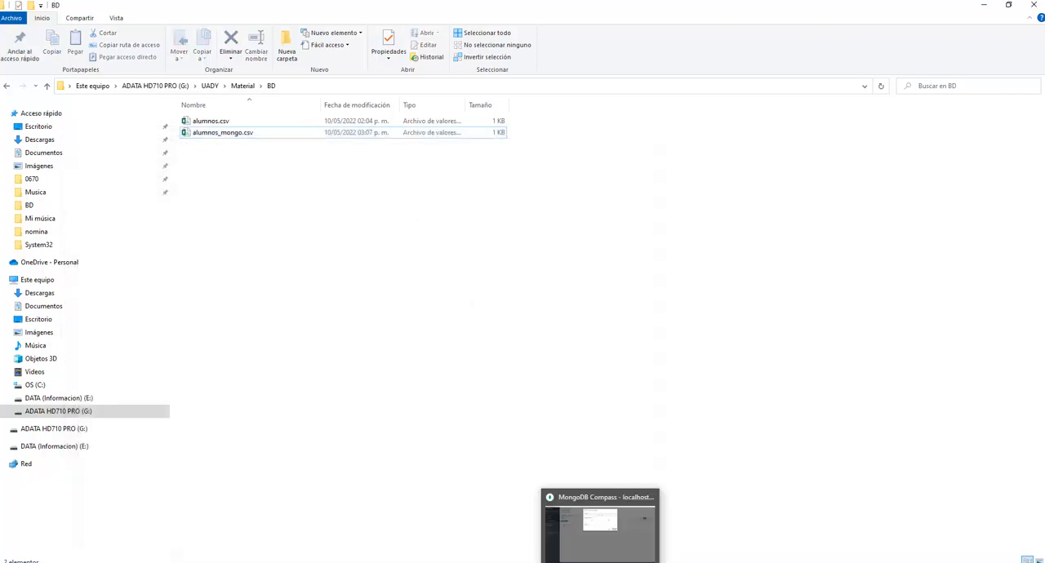
Switch to MongoDB Compass, set the import file type to CSV and select alumnos_mongo.csv as the source file.
click(630, 526)
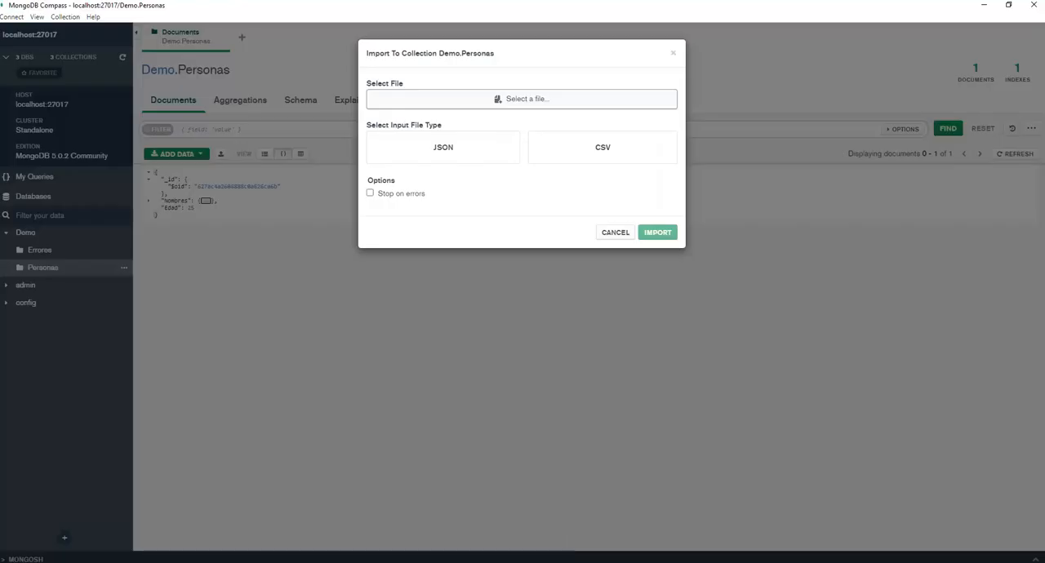
click(601, 151)
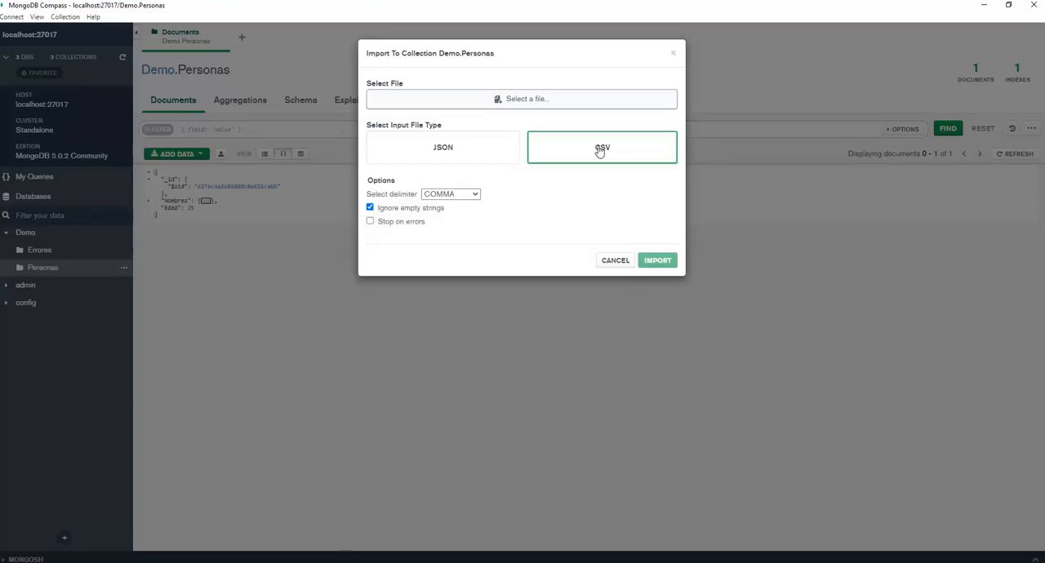
click(506, 100)
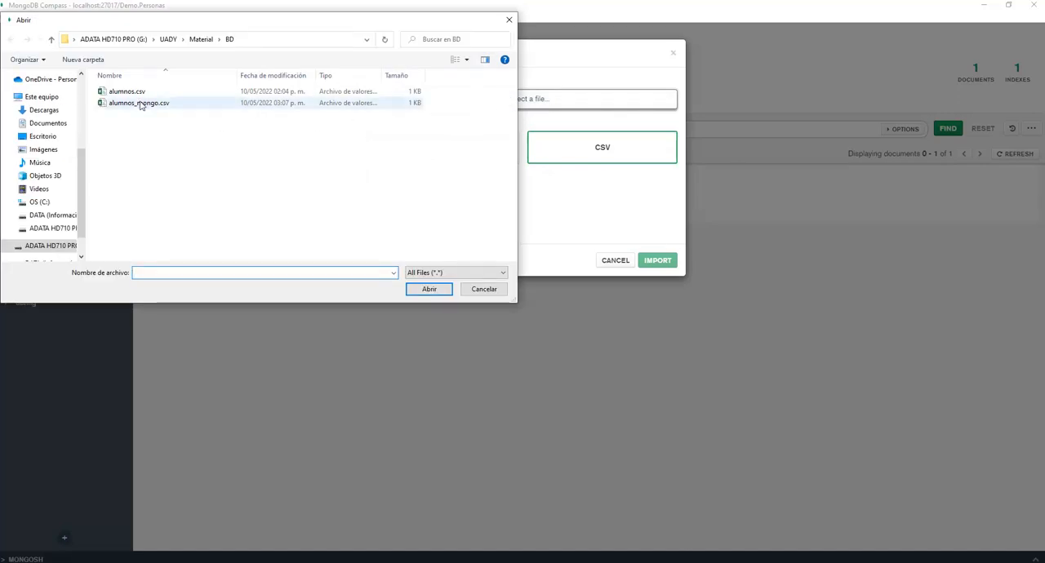
double_click(139, 102)
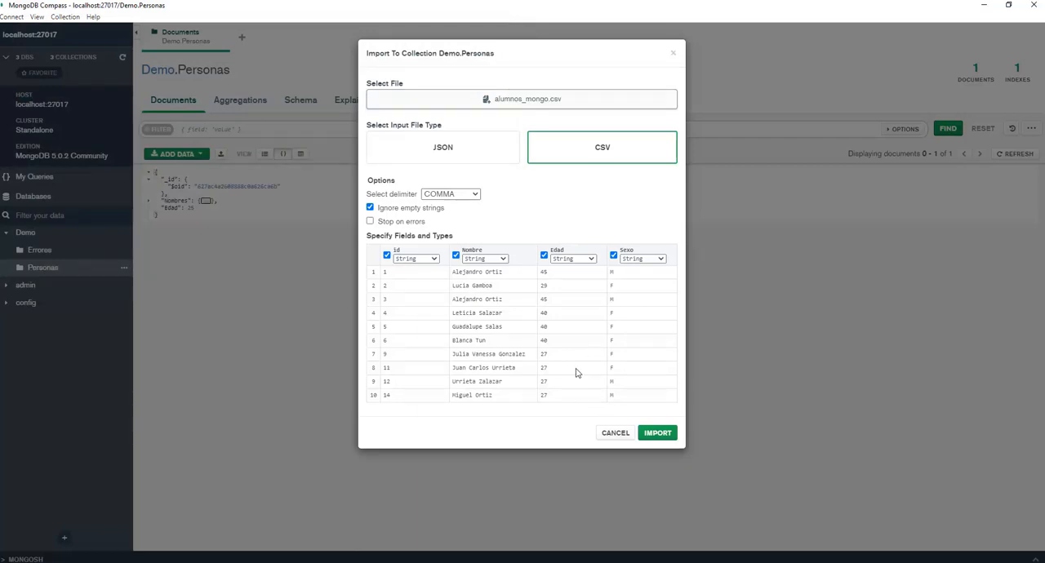
Set the id and Edad fields to Int32 and import the file into the Personas collection.
click(433, 260)
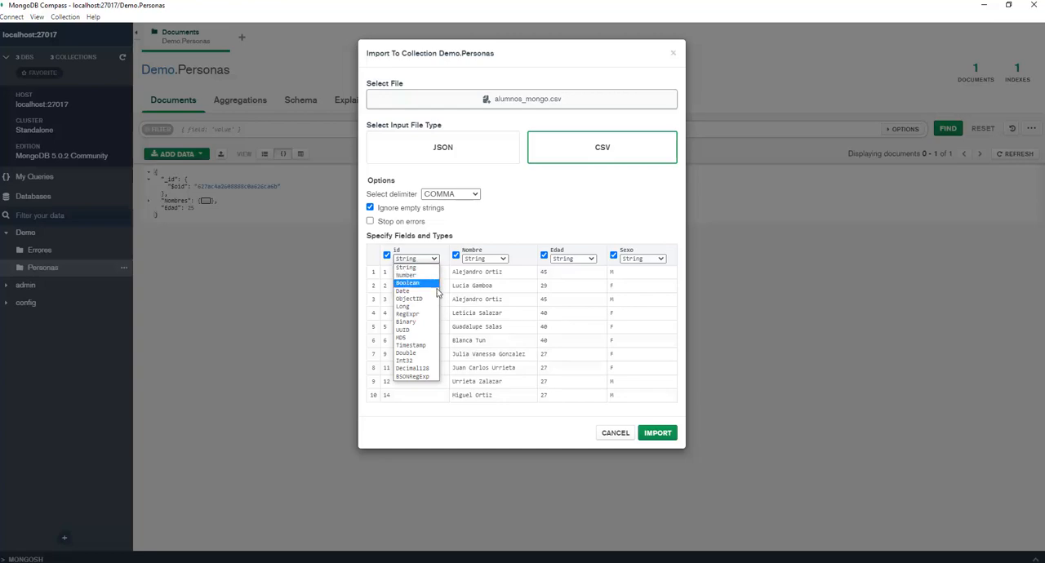
click(422, 364)
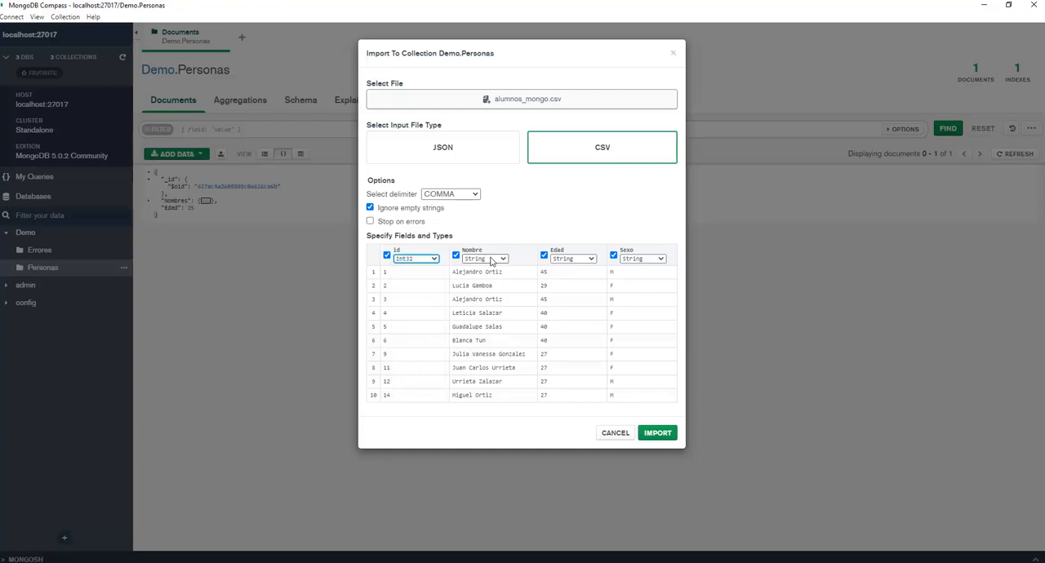
click(574, 260)
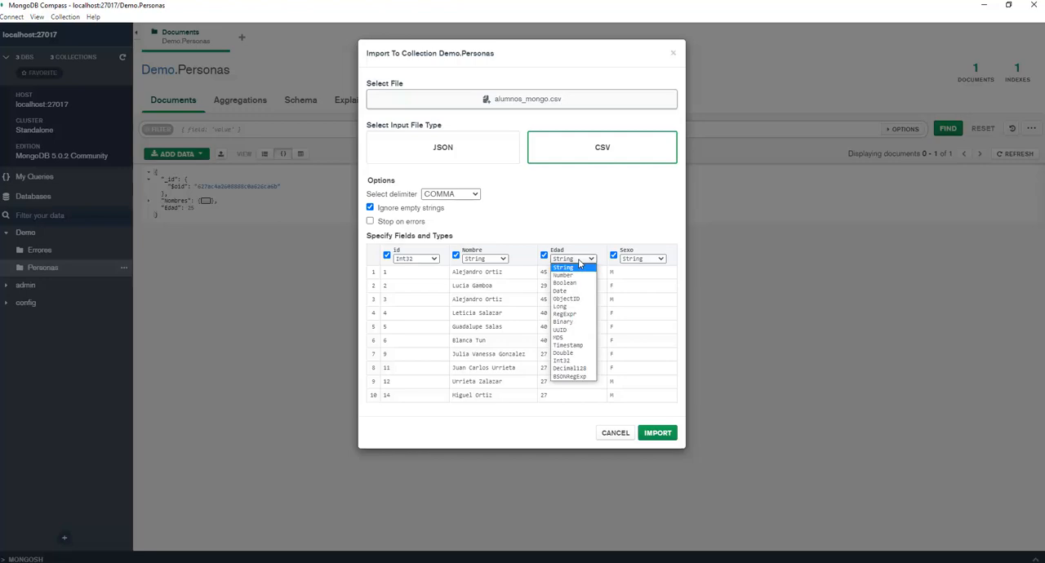
click(566, 360)
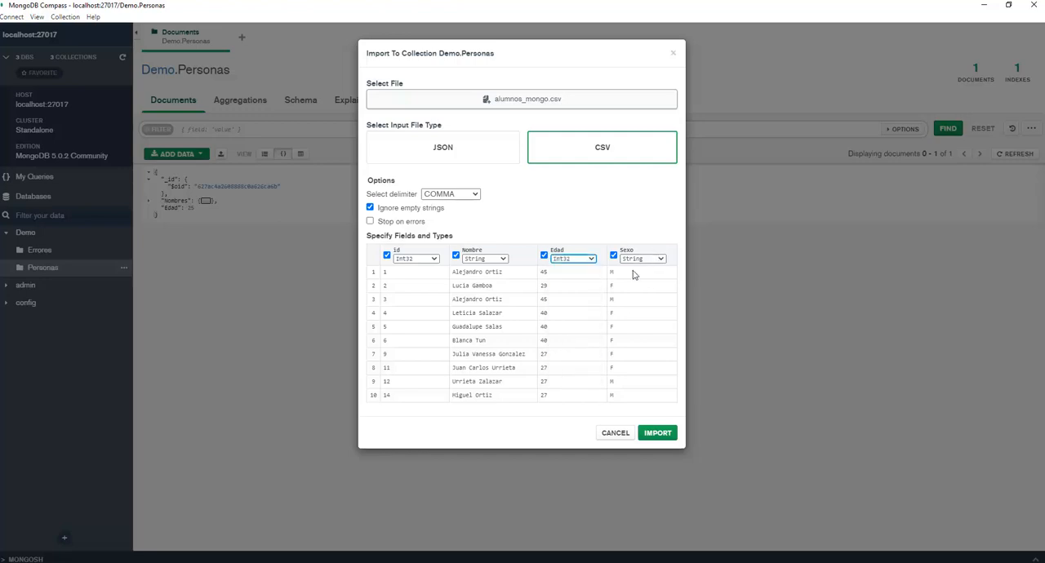
click(659, 433)
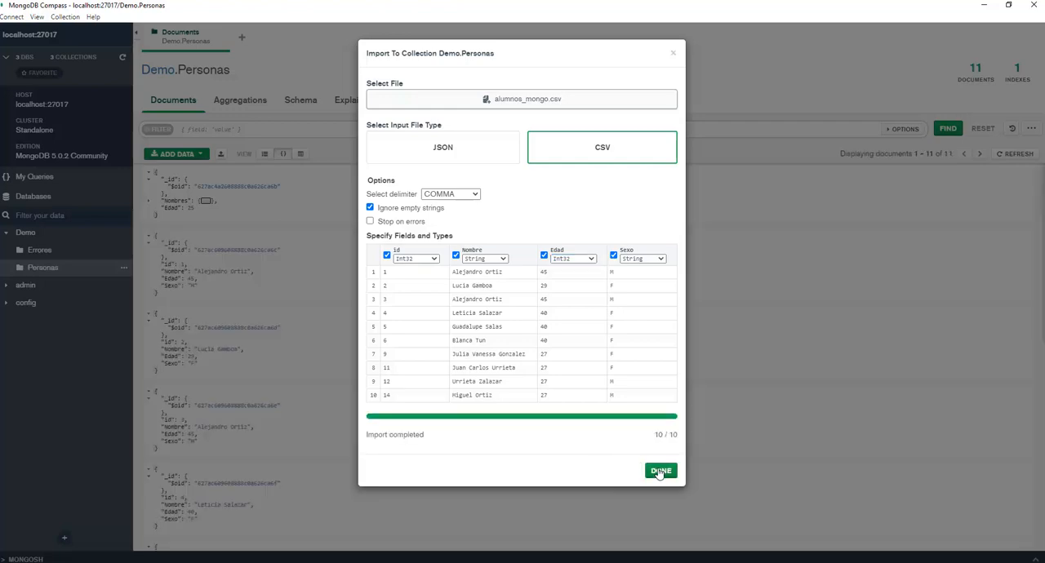
click(661, 470)
Look through the imported documents in Personas, checking their id, Nombre, Edad and Sexo fields.
scroll(329, 302, down, 3)
scroll(329, 303, down, 5)
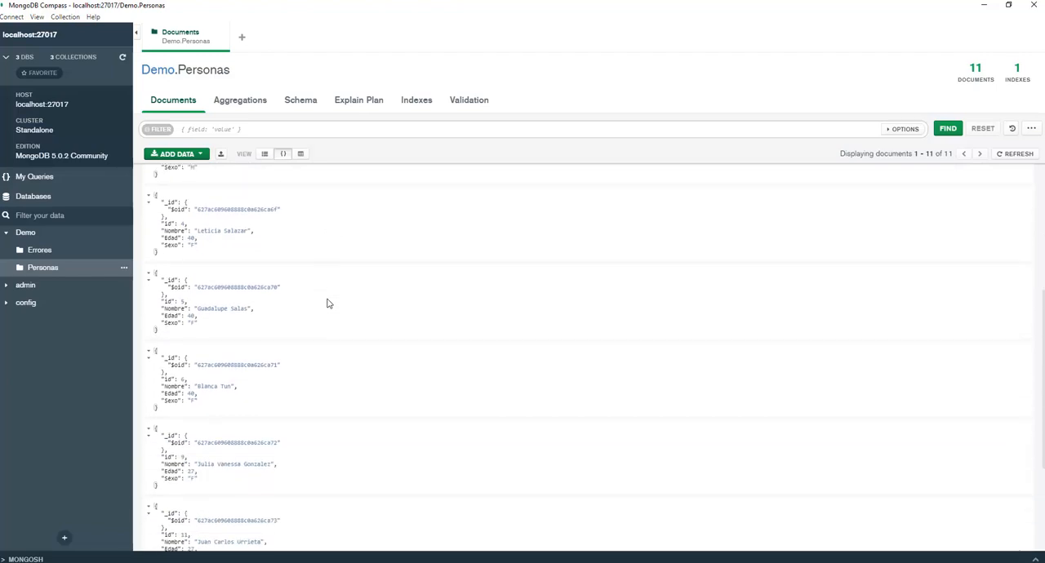
scroll(330, 302, up, 5)
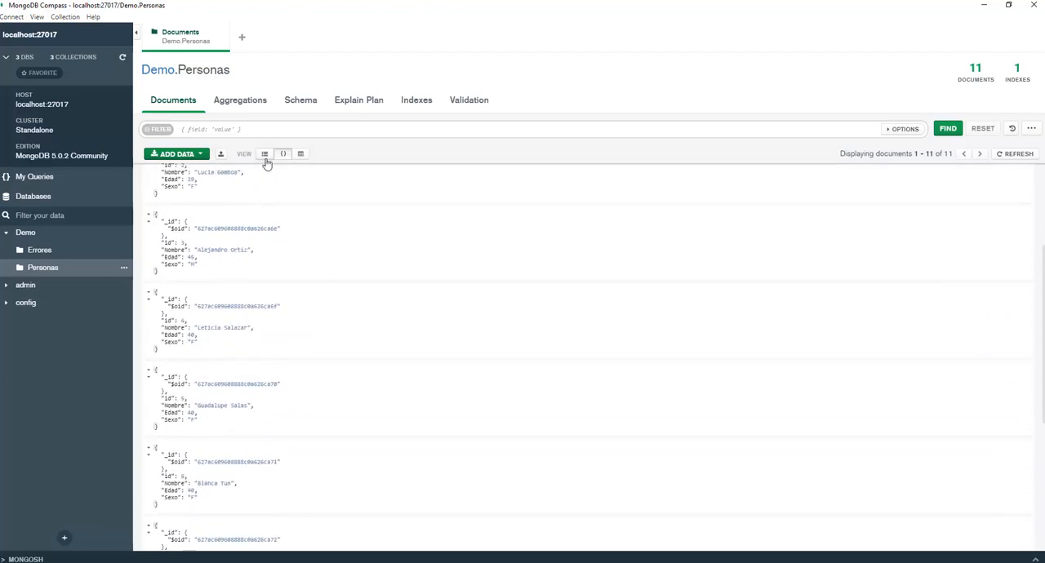
scroll(331, 278, up, 3)
scroll(327, 290, down, 5)
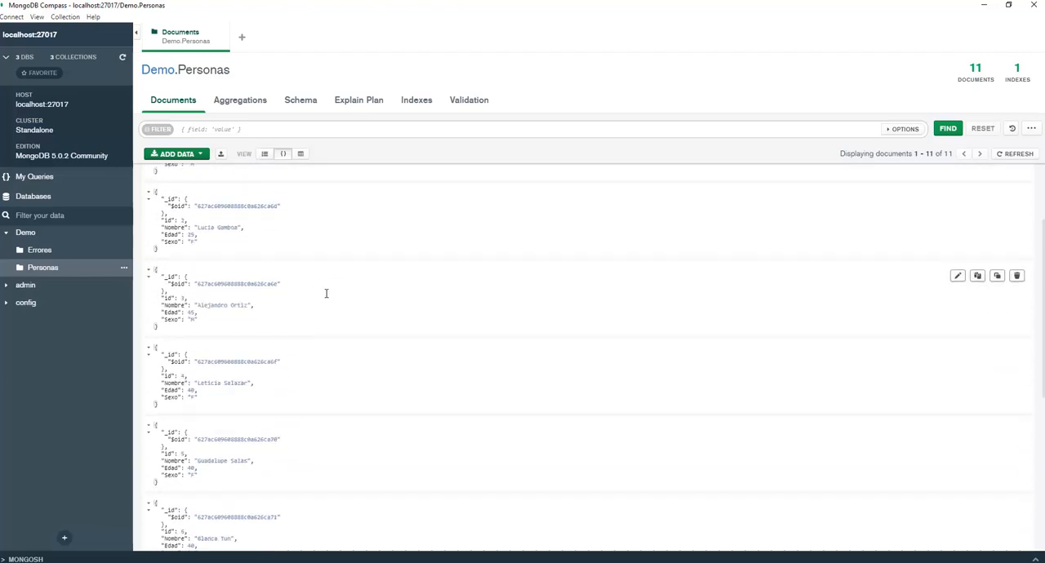
scroll(342, 326, up, 3)
scroll(341, 326, up, 2)
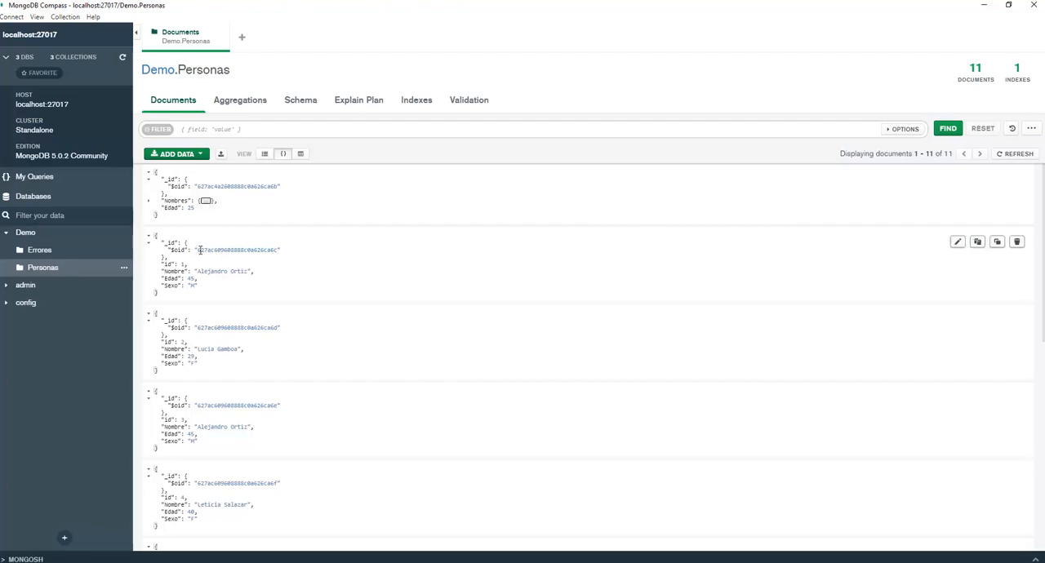
Analyze the schema of the Personas collection, review each field's types and value distribution, and return to its documents.
click(302, 110)
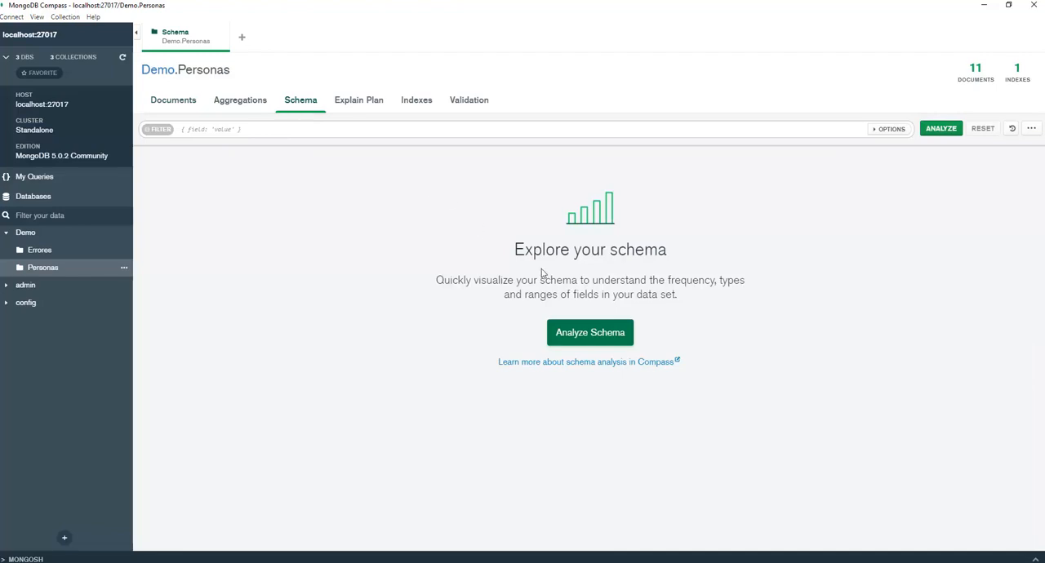
click(592, 333)
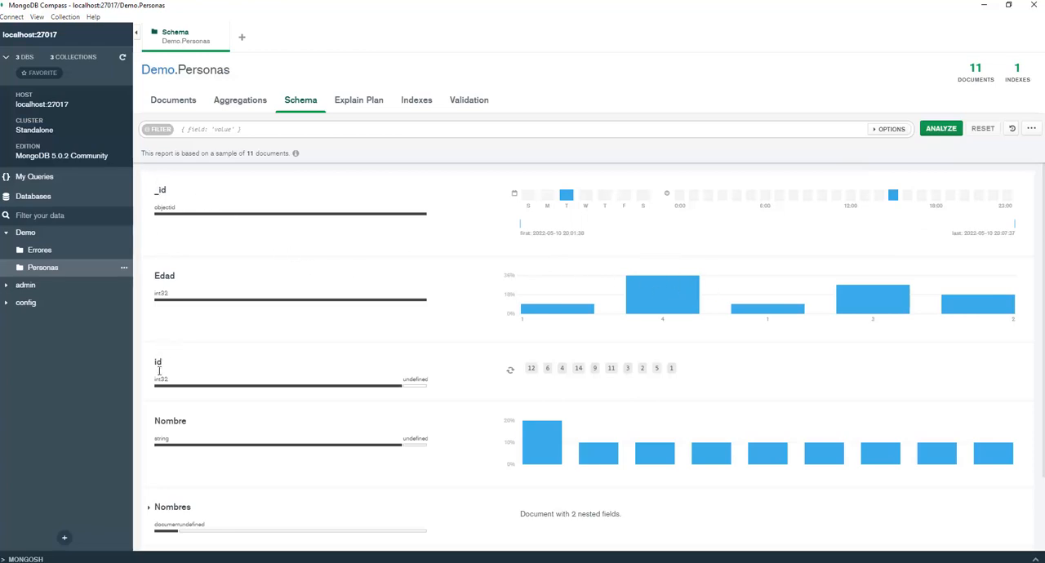
mouse_move(400, 386)
scroll(668, 386, down, 1)
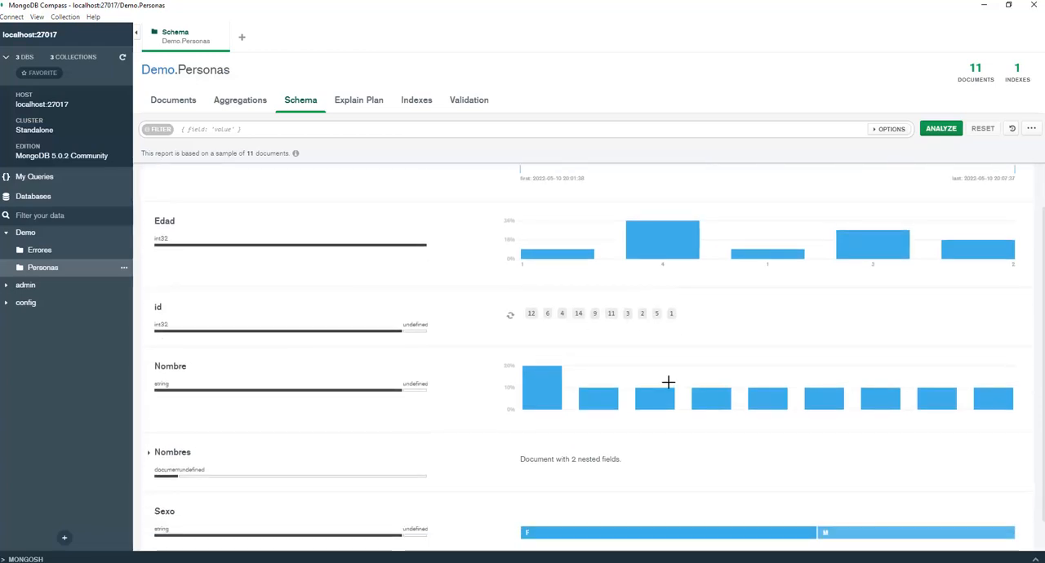
mouse_move(297, 392)
scroll(735, 422, down, 1)
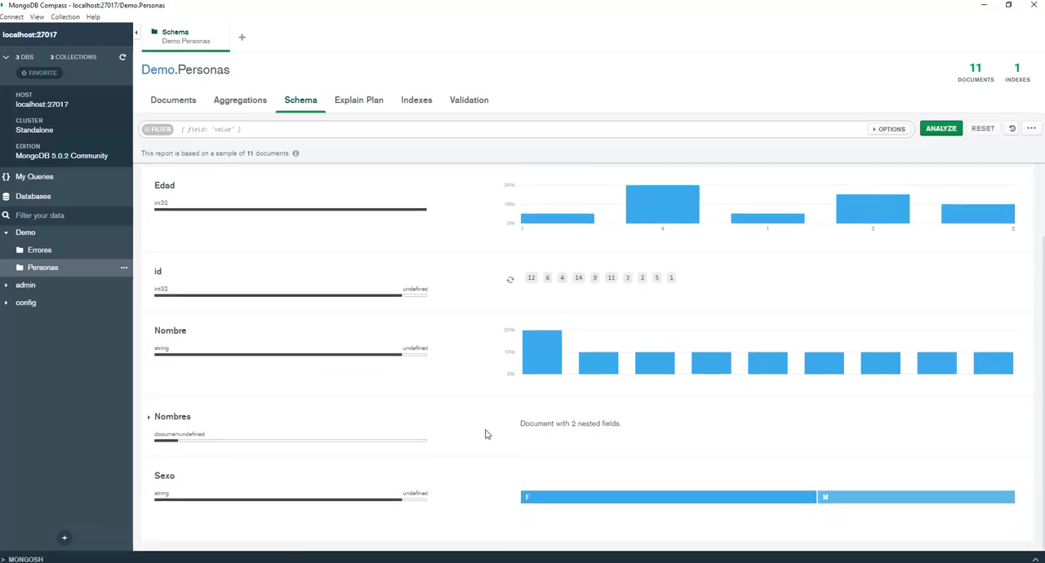
scroll(606, 482, up, 2)
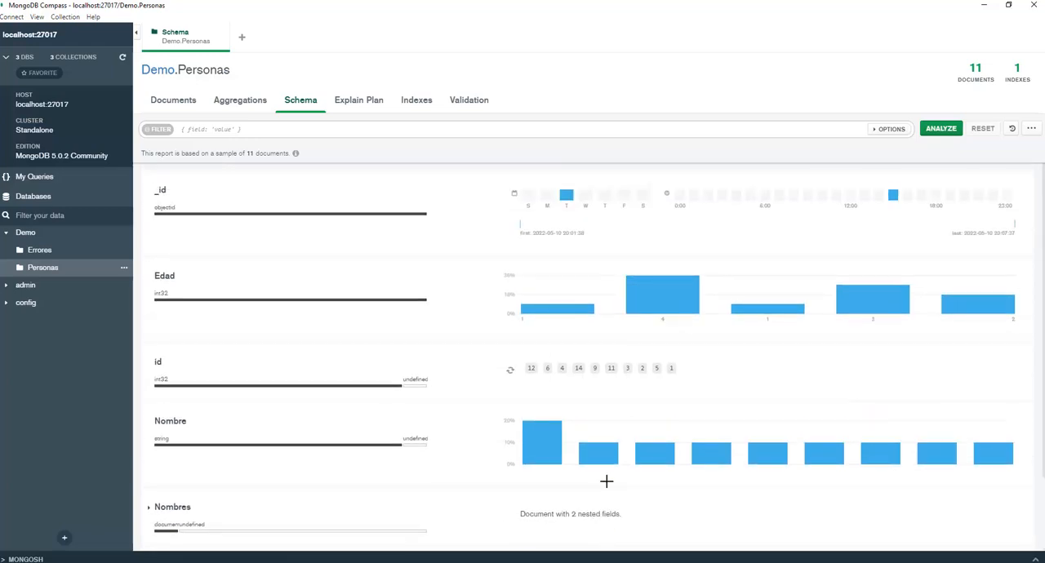
click(169, 100)
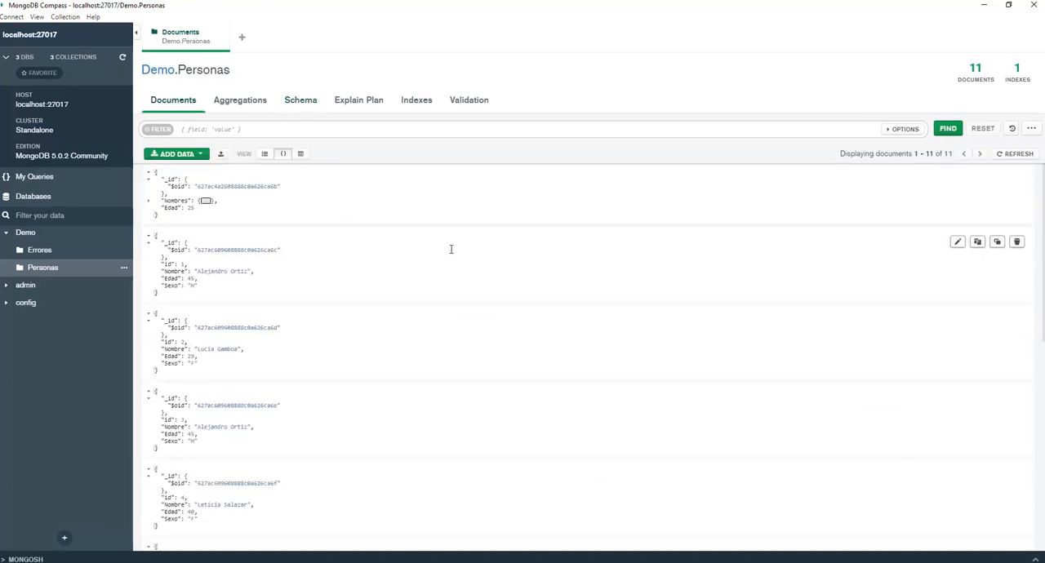
scroll(450, 249, down, 4)
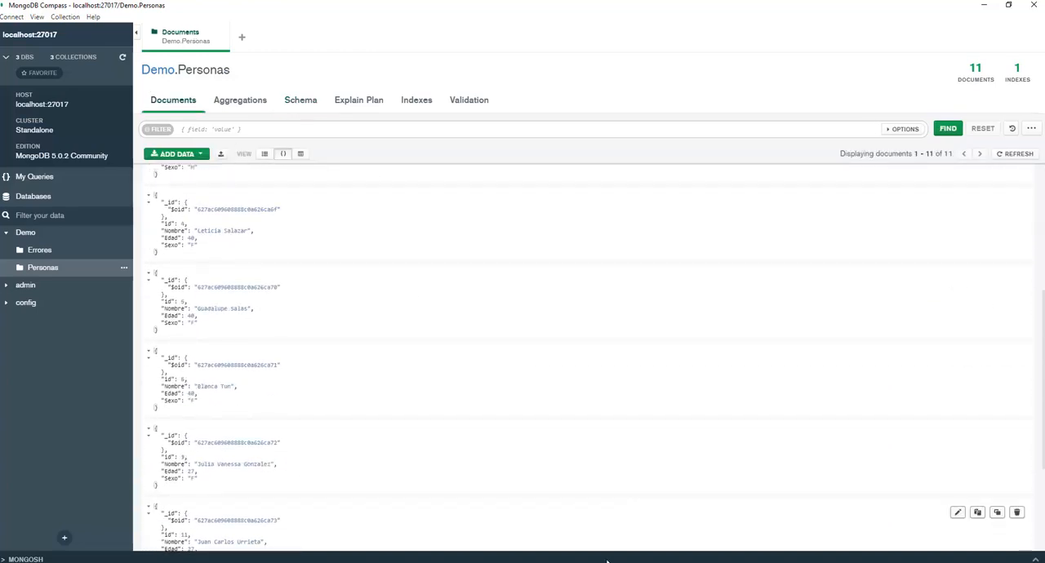
Switch to the PowerPoint presentation, review the Temas list of MongoDB Compass topics, and return to Compass.
mouse_move(553, 559)
click(561, 539)
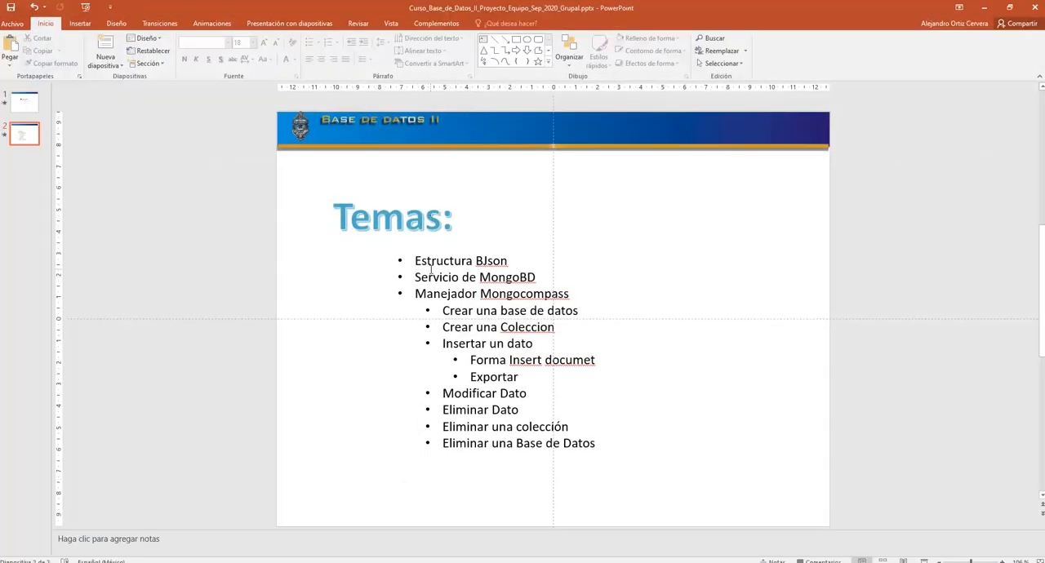
click(489, 311)
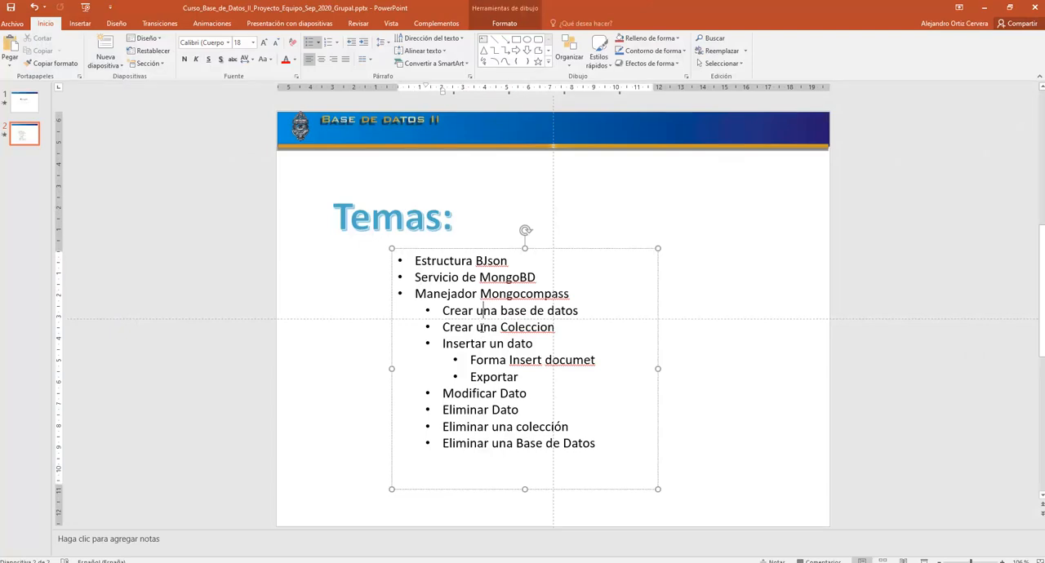
click(505, 362)
click(476, 392)
click(489, 410)
click(984, 7)
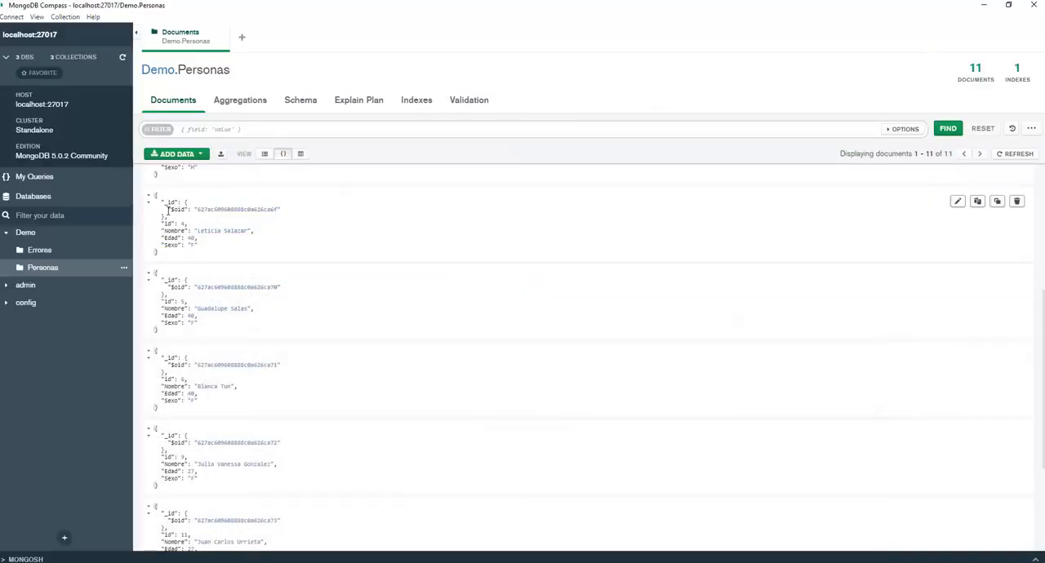
Drop the Errores collection from the Demo database, entering Errores as the confirmation name.
click(124, 270)
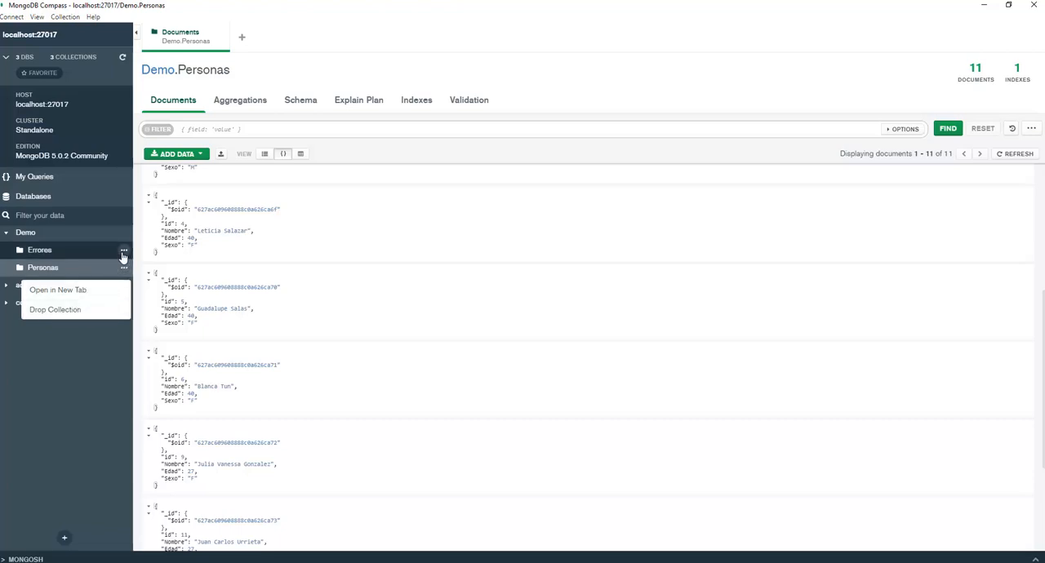
click(124, 249)
click(73, 292)
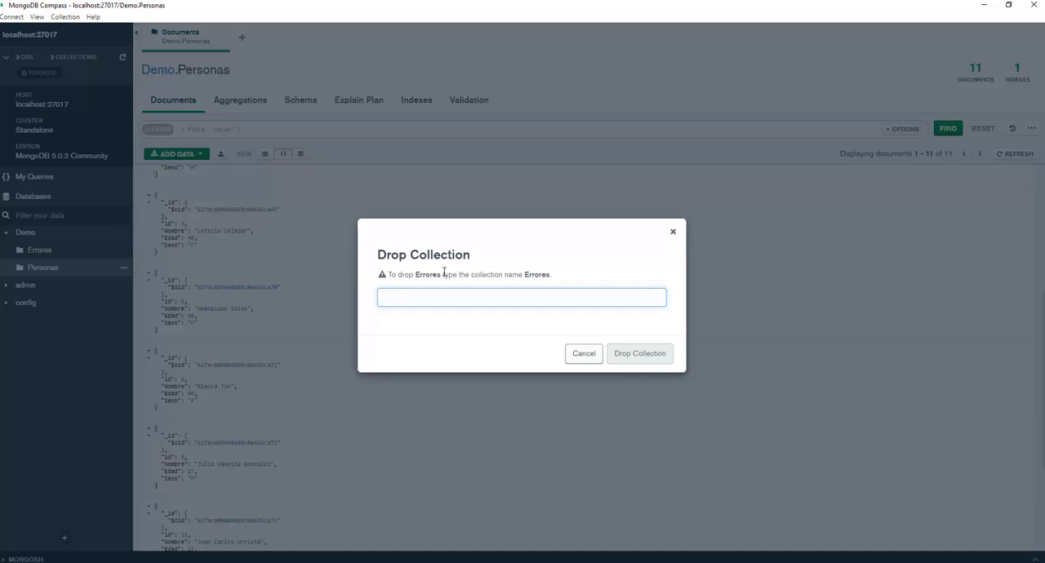
text(Errores)
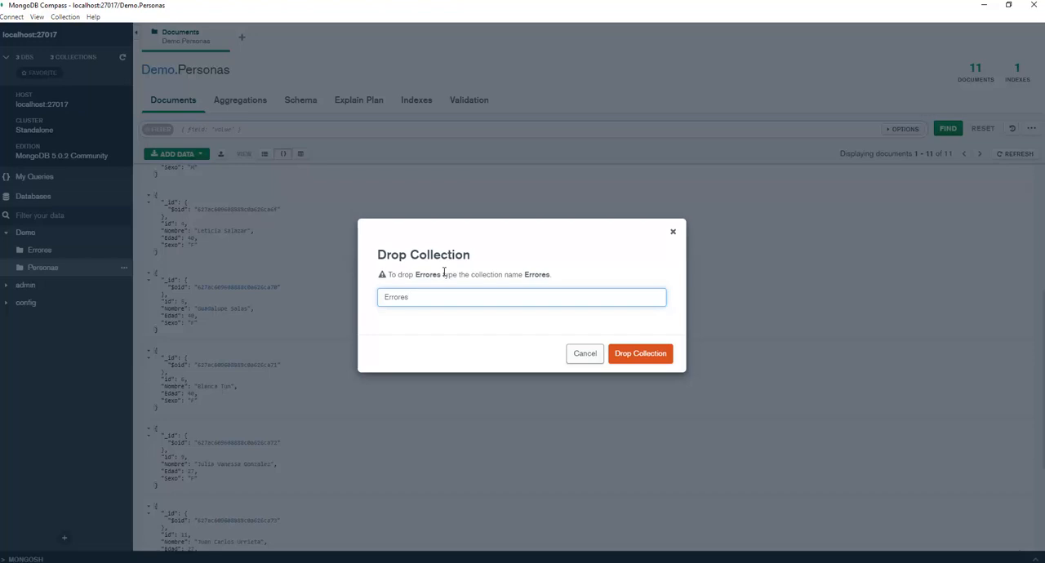
click(623, 355)
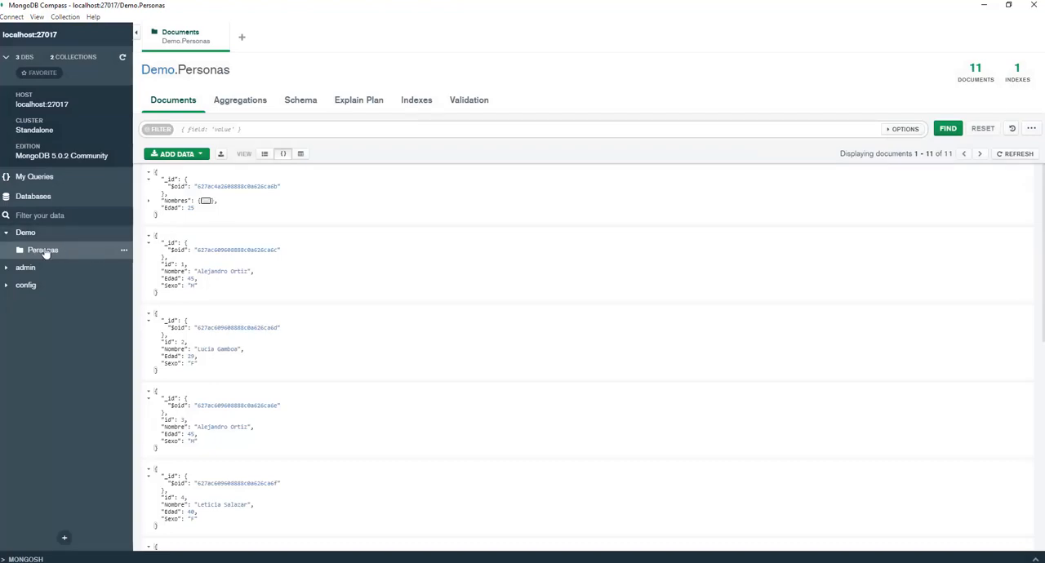
Drop the whole Demo database, entering Demo as the confirmation name.
mouse_move(104, 237)
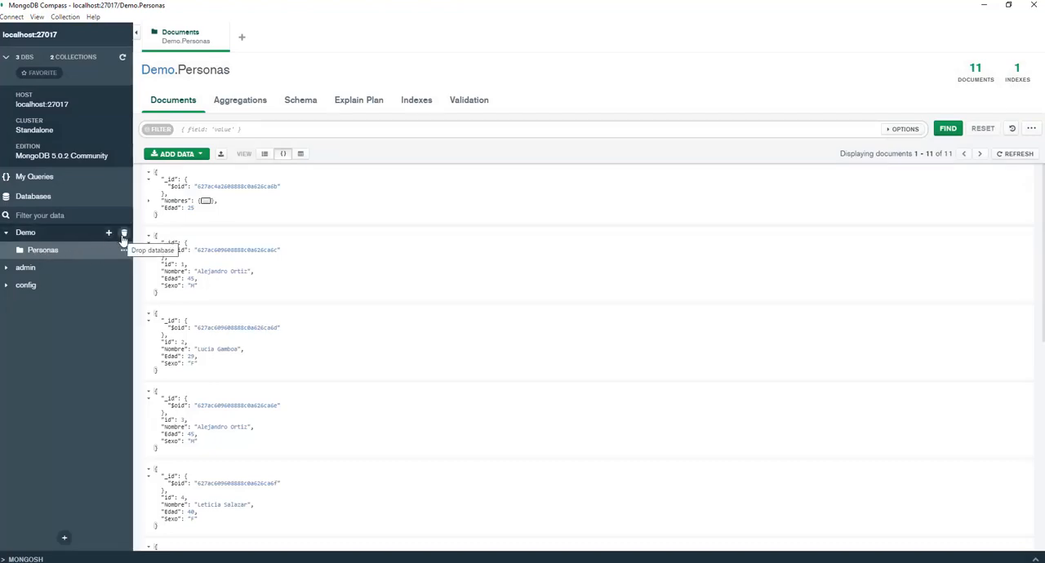
click(123, 236)
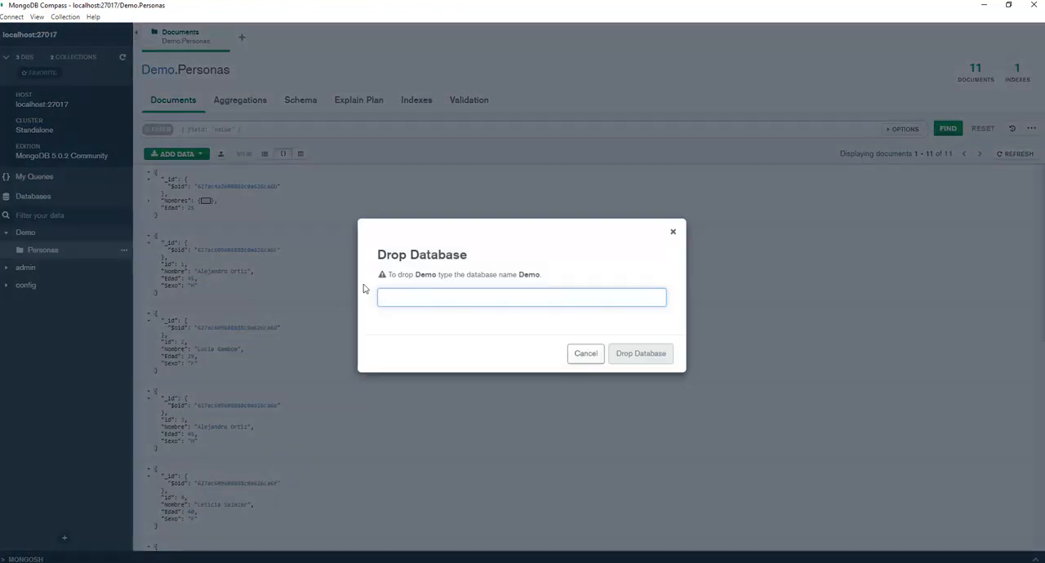
text(DEmo)
key(BackSpace)
key(BackSpace)
text(mo)
click(646, 358)
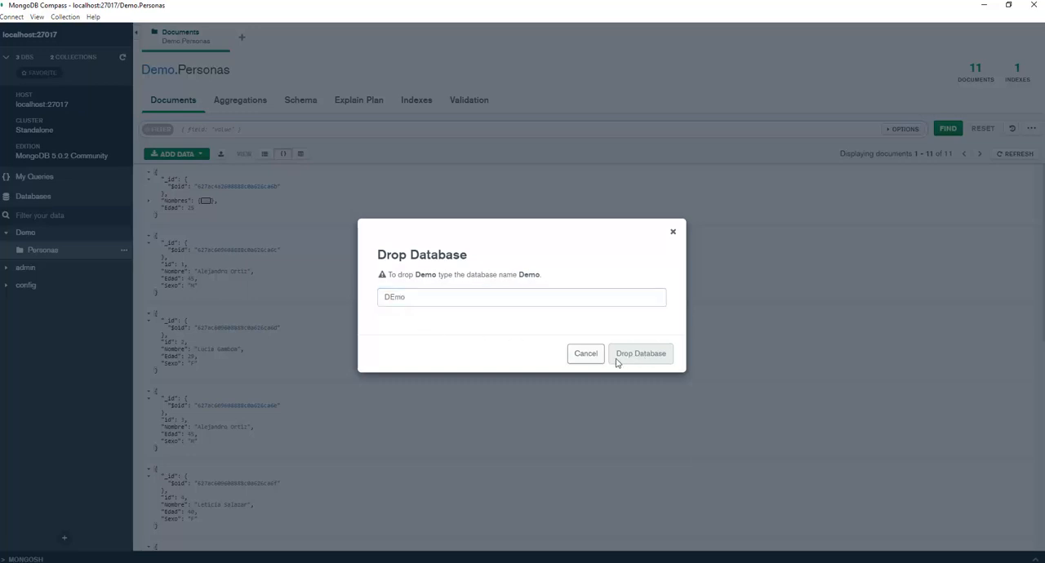
click(454, 300)
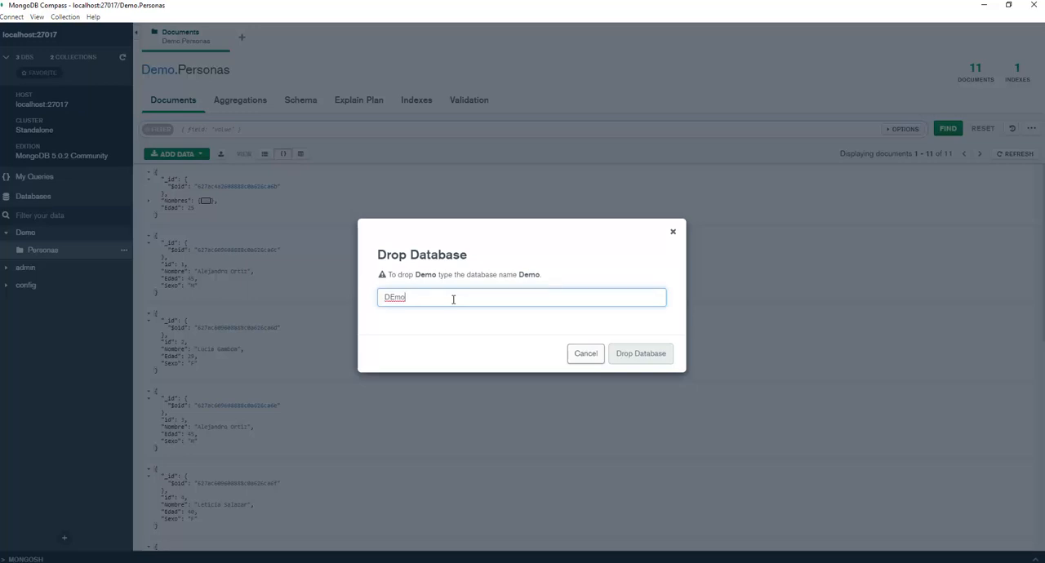
key(BackSpace)
key(BackSpace)
text(mo)
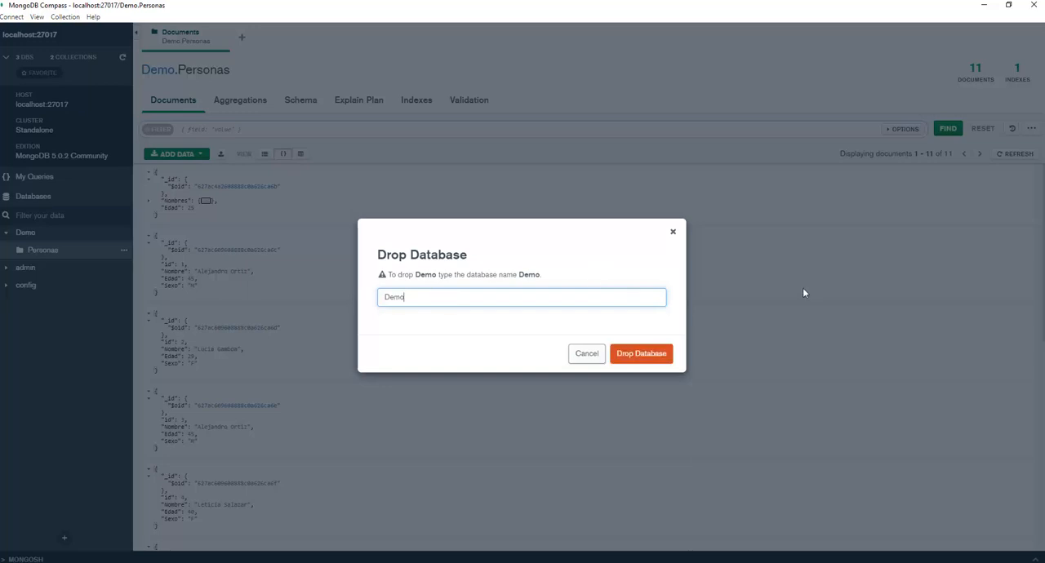
click(644, 354)
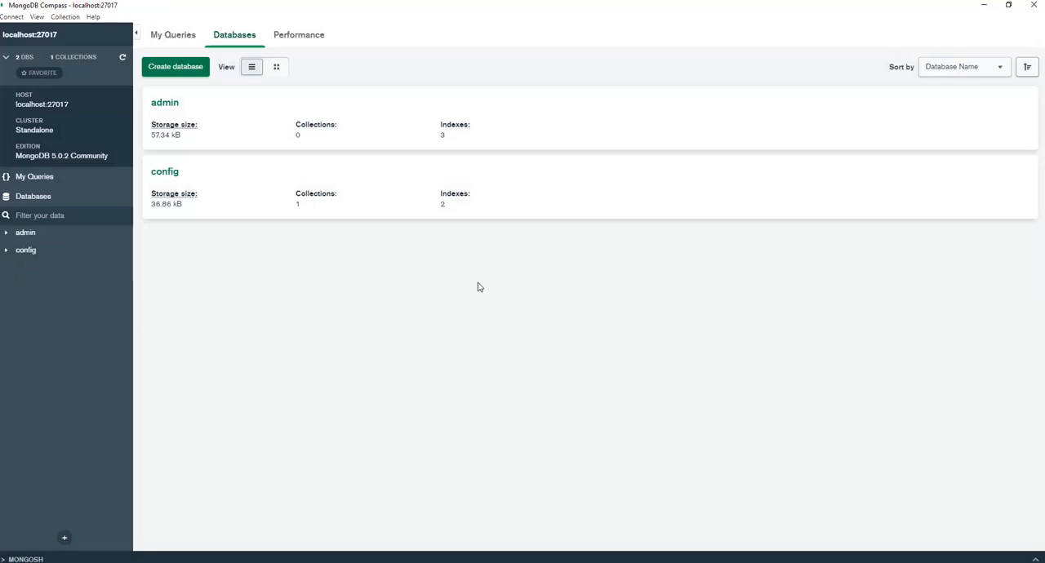